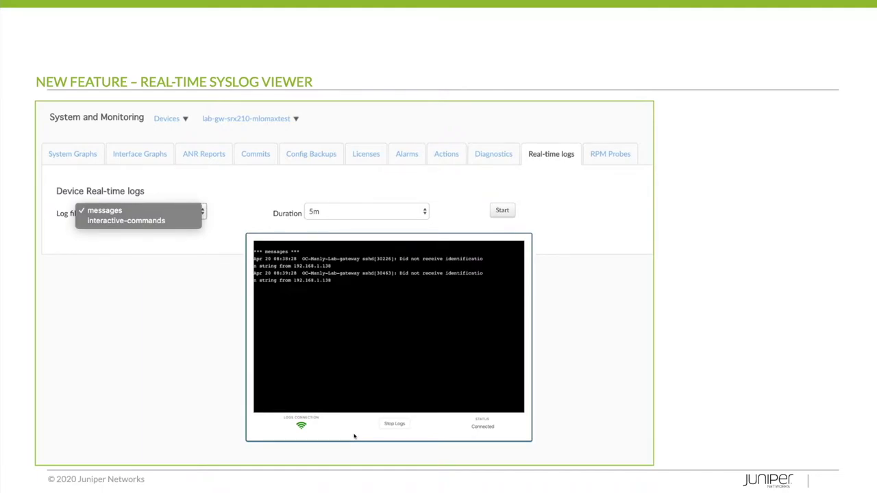
key("Right")
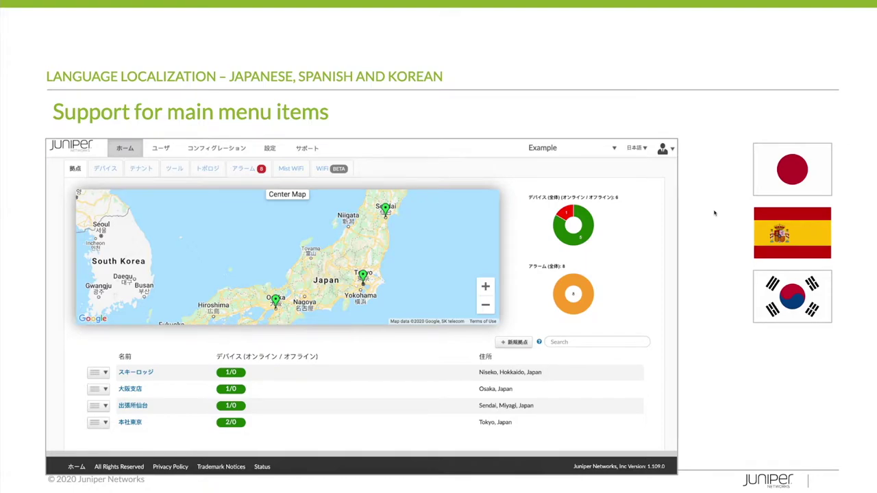
key("Right")
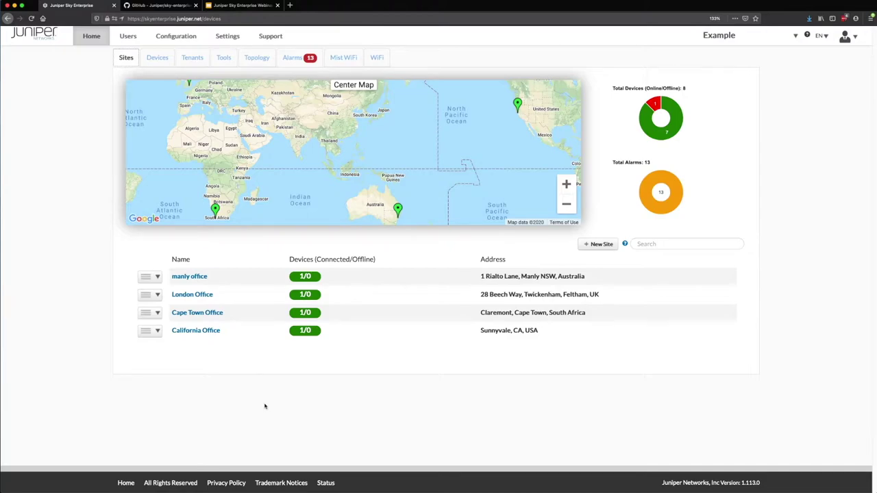
Look over the site map's regions and inspect the online and offline segments of the Total Devices chart
left_click_drag(384, 124, 306, 147)
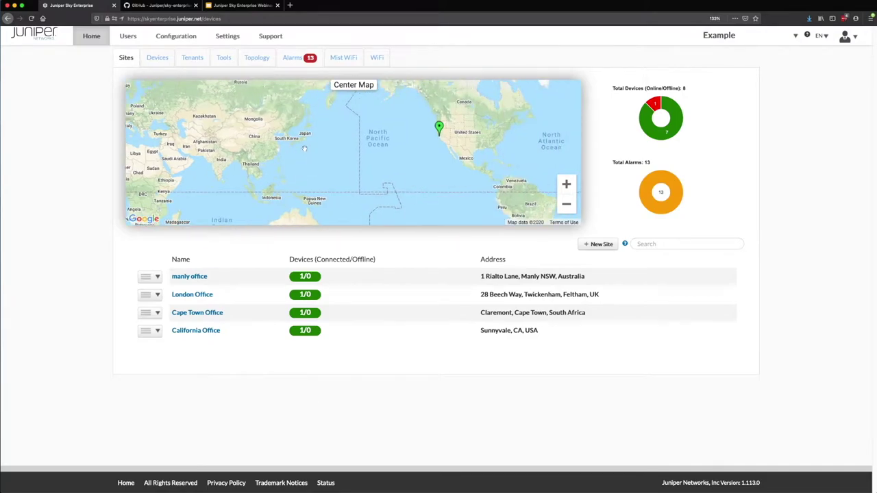
left_click_drag(160, 148, 290, 150)
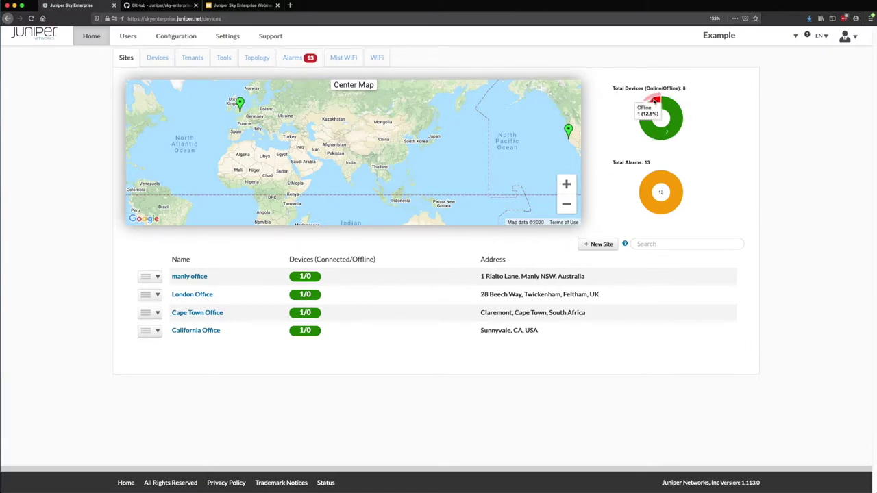
mouse_move(649, 105)
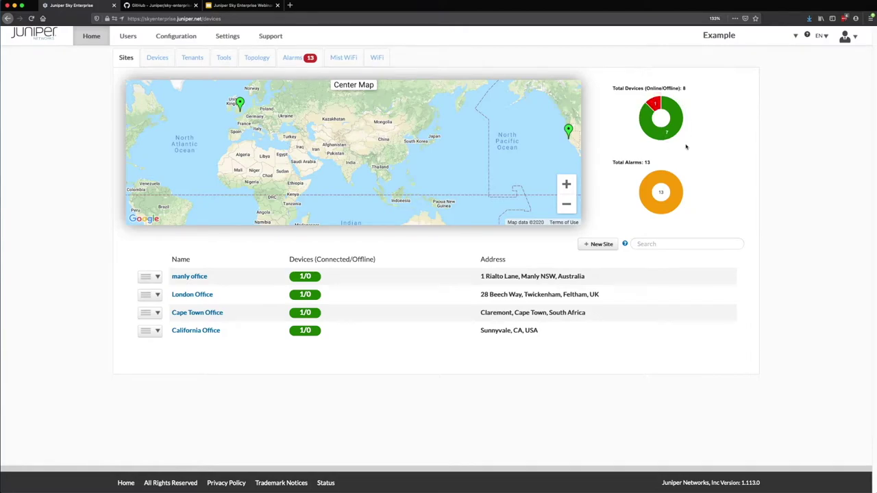
mouse_move(676, 105)
Create a new site named Ohio with the address Findlay, OH, USA and save it
left_click(609, 248)
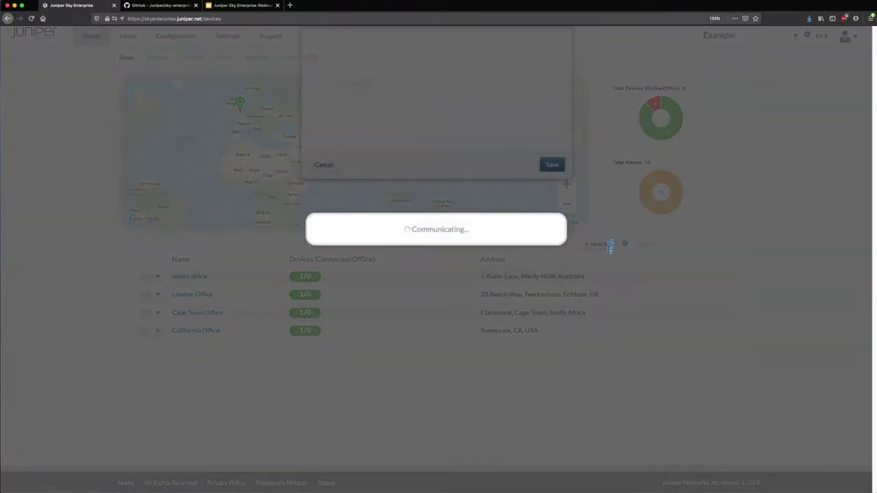
left_click(428, 89)
type("Ohio")
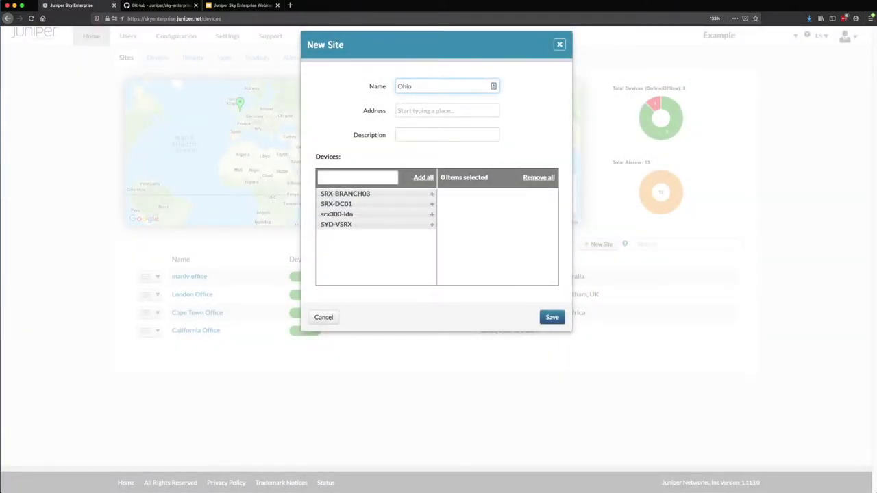
left_click(429, 113)
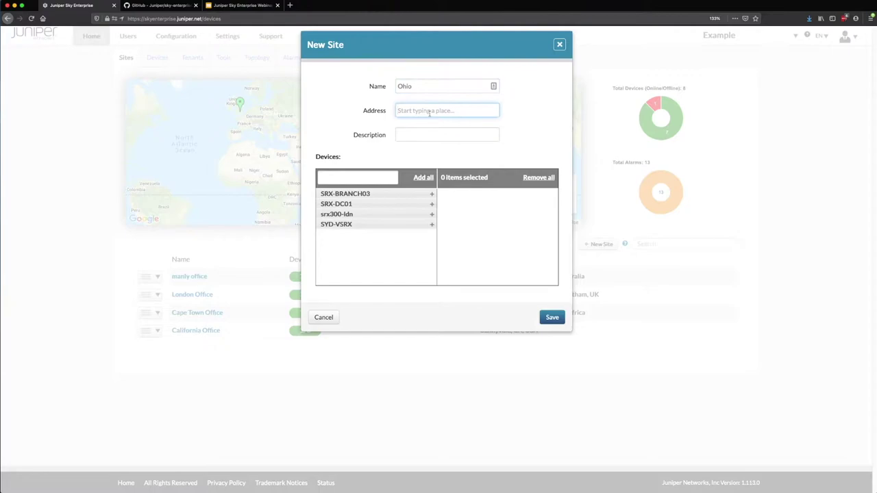
type("Findlay,")
key("Down")
key("Return")
left_click(549, 314)
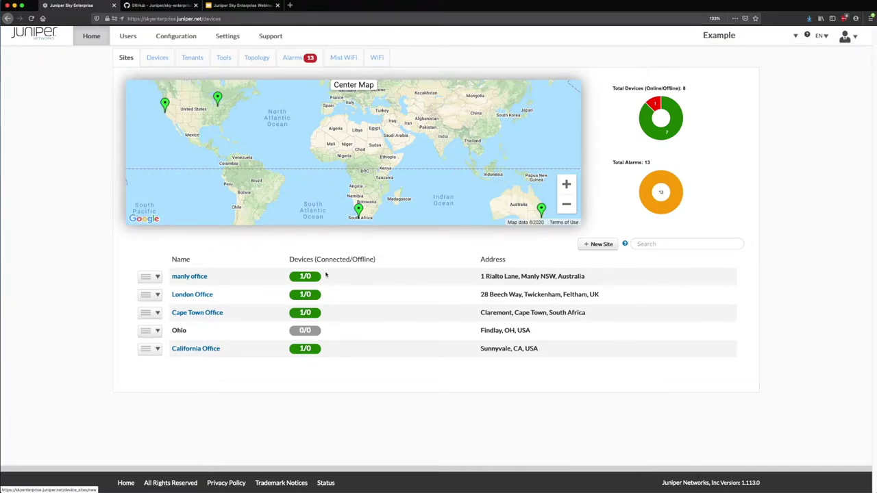
Inspect the Total Alarms chart and open the Ohio site's details from its map marker
left_click_drag(316, 259, 374, 261)
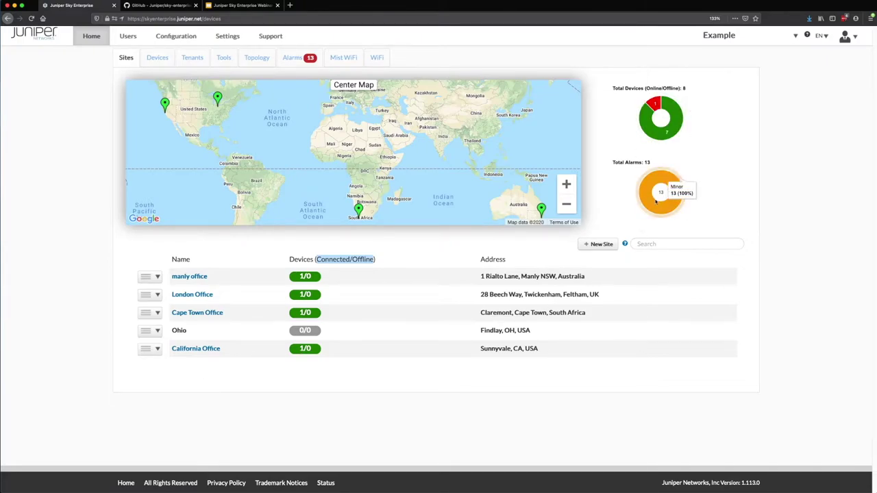
mouse_move(665, 209)
left_click_drag(312, 156, 209, 141)
left_click(192, 146)
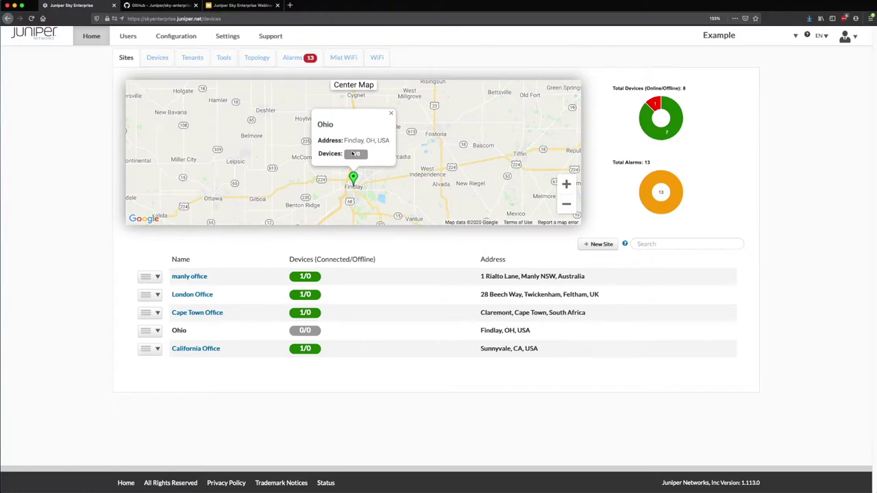
Start adding a device to the company's device list, named SRX-BRANCH10 with the category firewall
left_click(158, 59)
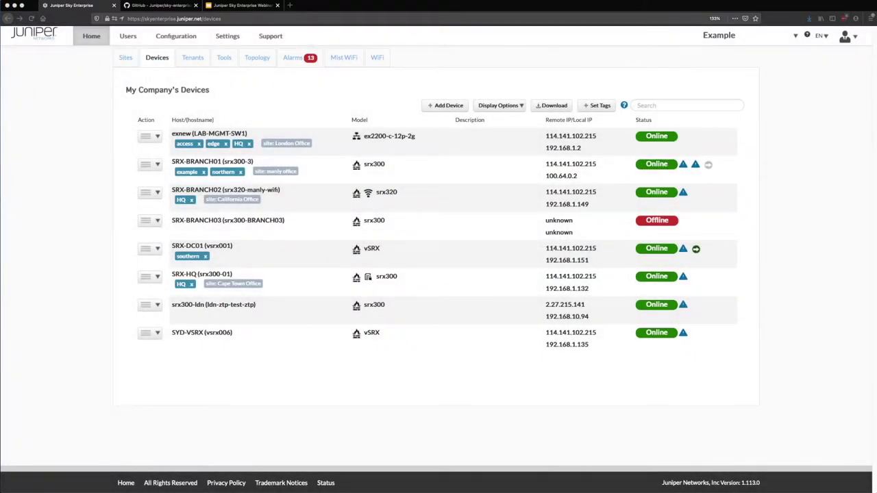
left_click(452, 105)
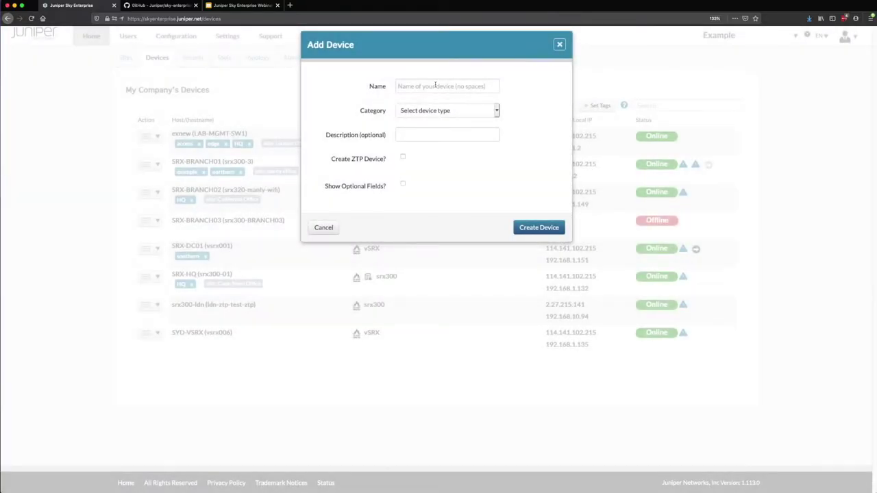
left_click(432, 87)
type("SRX-BRANCH")
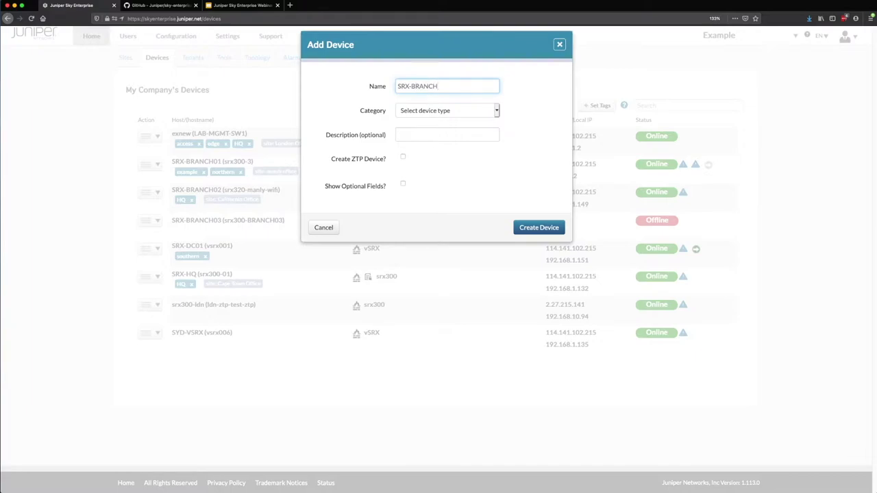
type("0")
key("BackSpace")
type("10")
left_click(467, 112)
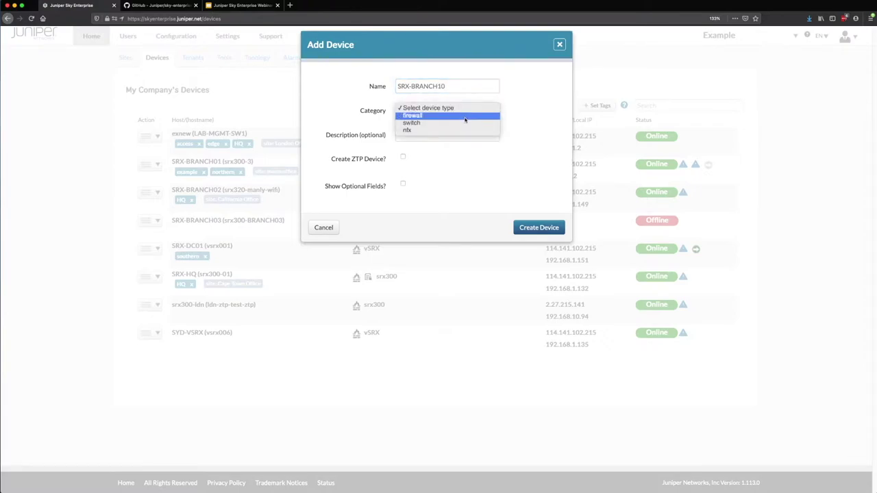
left_click(466, 120)
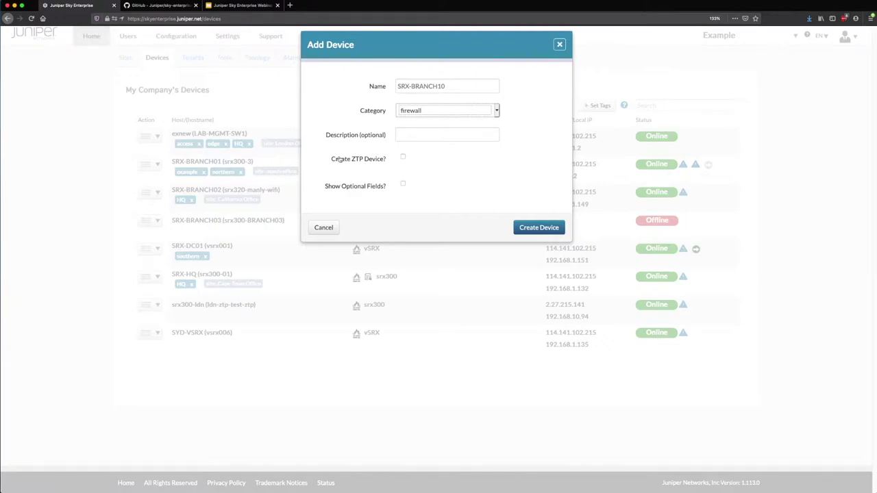
Set the new device up for ZTP with the Basic SRX template and the hostname variable SRX-BRANCH10
left_click_drag(338, 159, 388, 159)
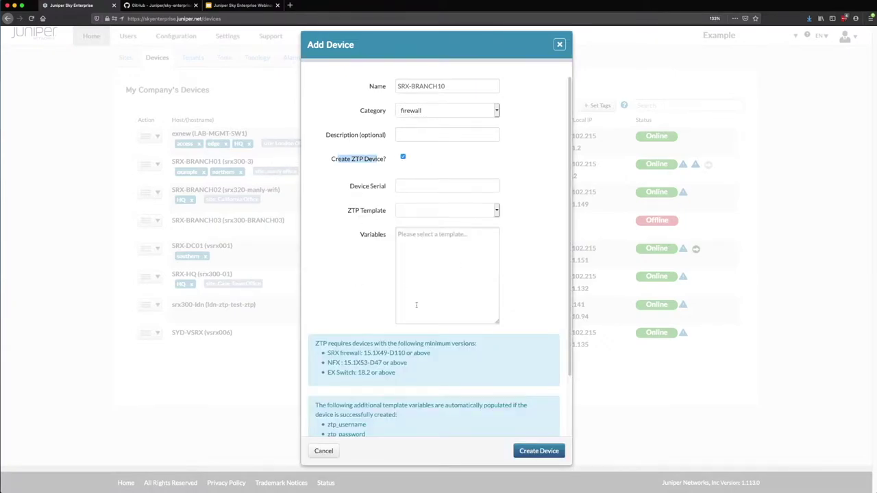
left_click_drag(351, 188, 387, 187)
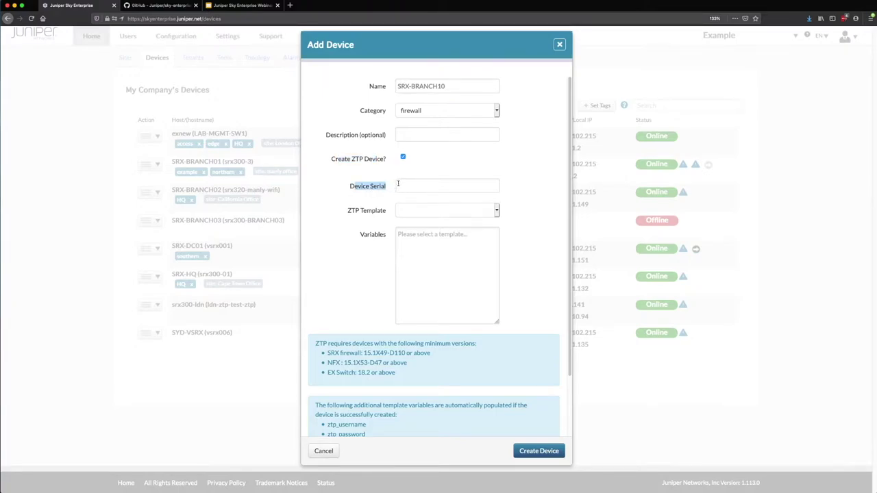
left_click(403, 210)
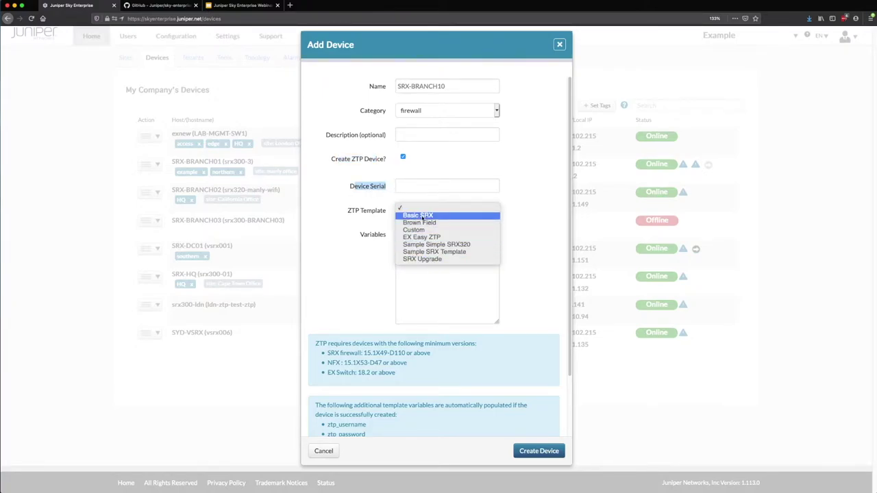
left_click(421, 217)
triple_click(445, 239)
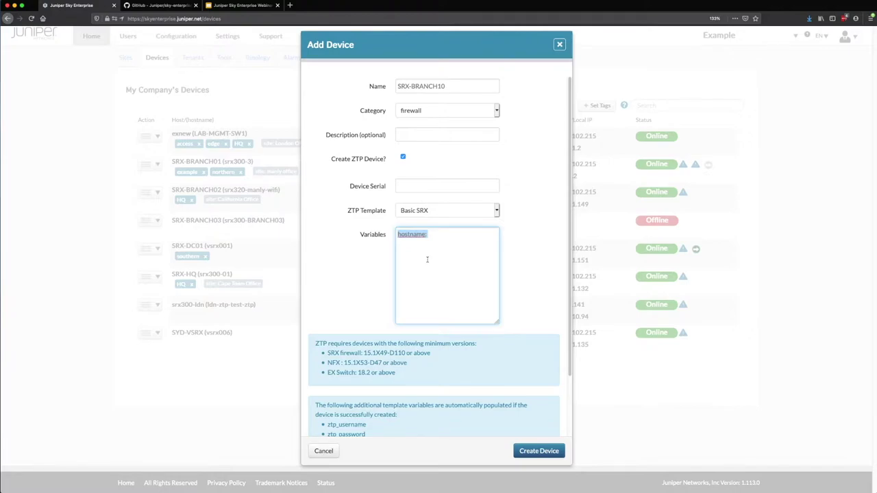
left_click(435, 233)
left_click(381, 85)
key("ctrl+c")
left_click(439, 235)
key("ctrl+v")
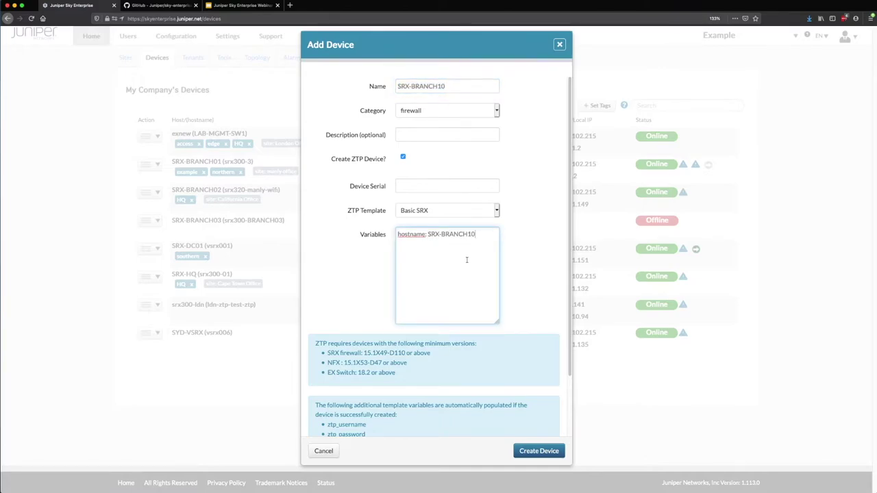
Review the automatically populated ZTP template variables and turn off ZTP creation for the new device
scroll(451, 283, "down", 2)
left_click_drag(316, 335, 363, 384)
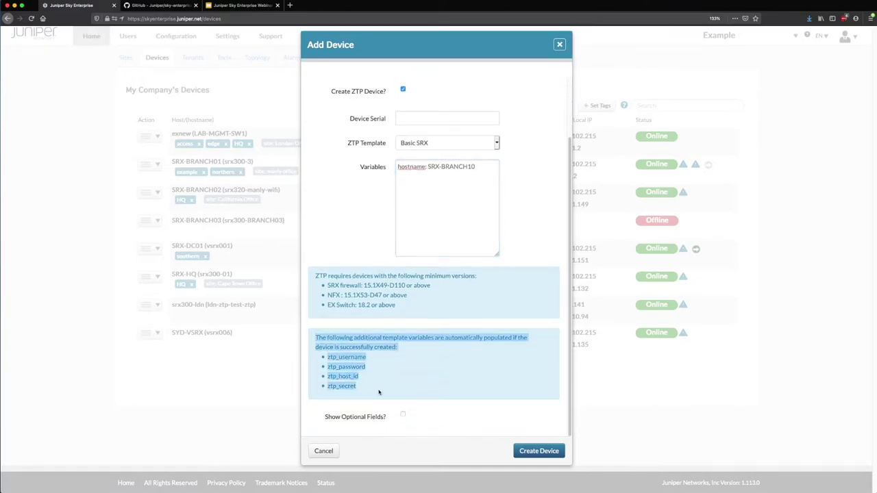
left_click(378, 391)
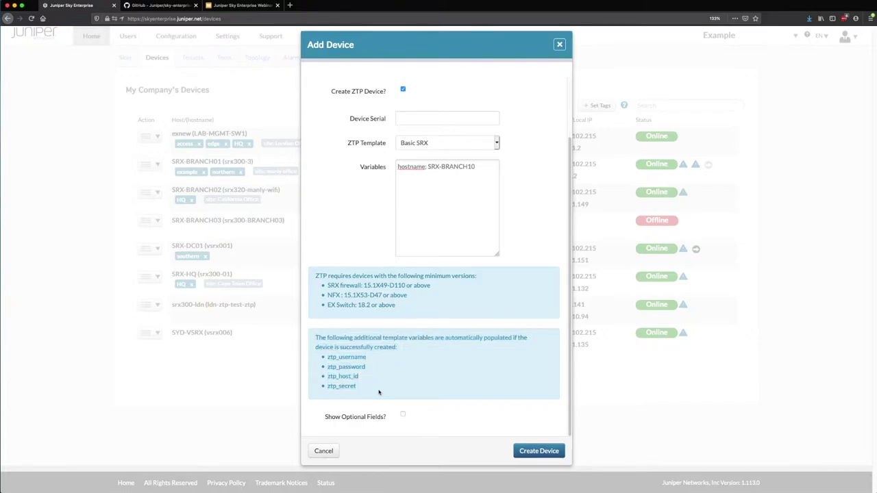
scroll(379, 392, "up", 2)
left_click(403, 158)
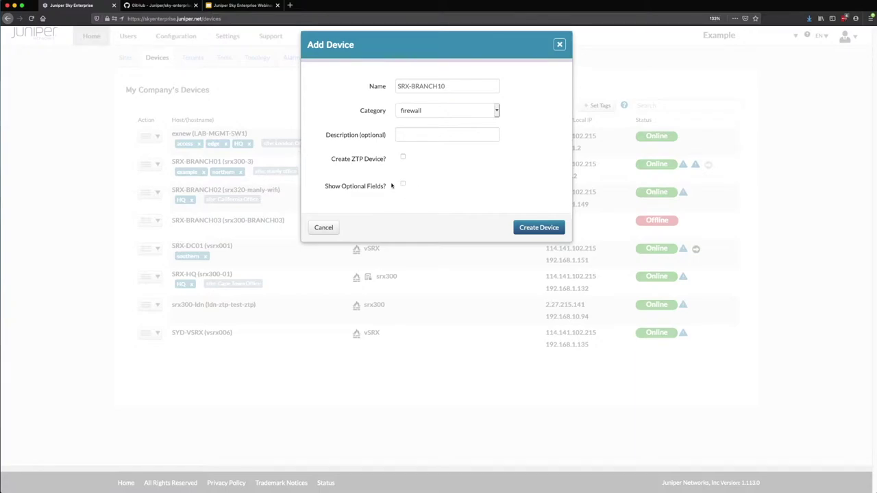
Show the new device's optional fields and assign it to the Ohio site
left_click_drag(328, 185, 404, 185)
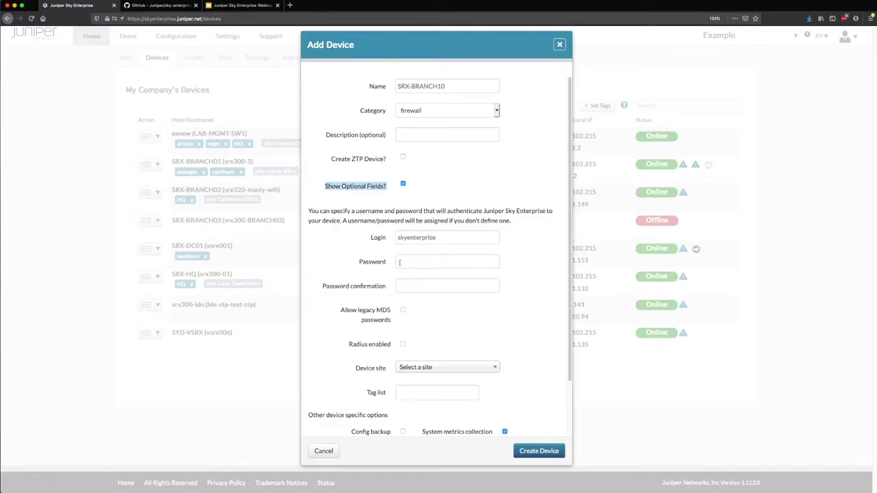
key("Tab")
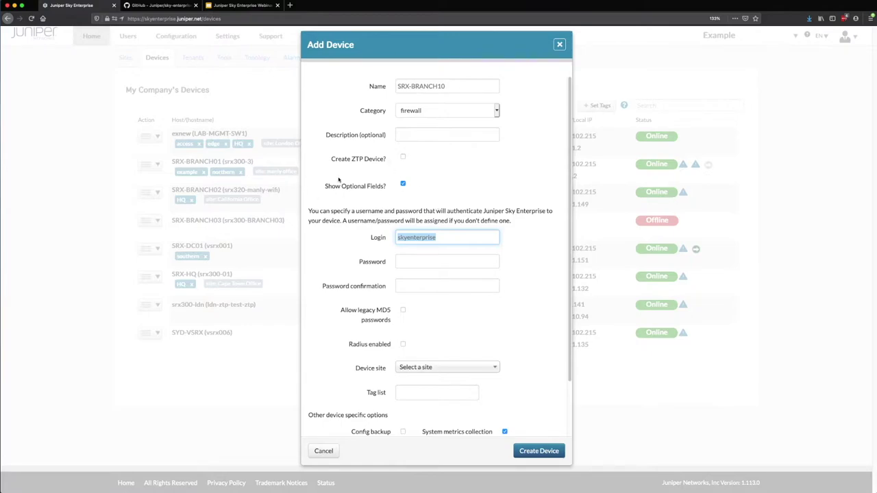
scroll(425, 357, "down", 2)
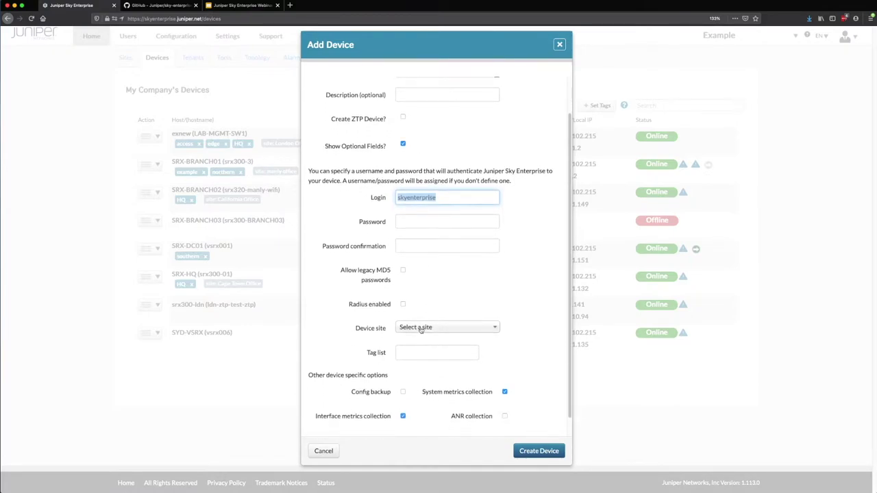
left_click(421, 328)
left_click(438, 404)
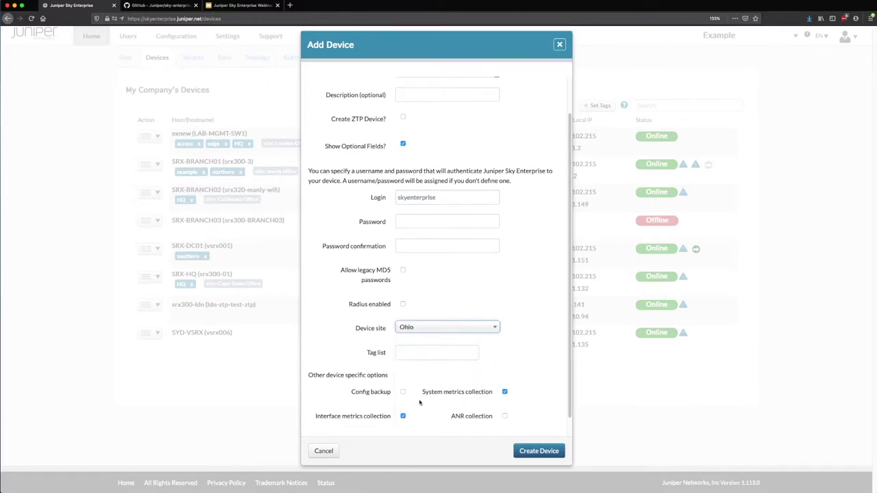
Add the tags firewall and branch to the new device
left_click(412, 351)
type("firewall")
key("Return")
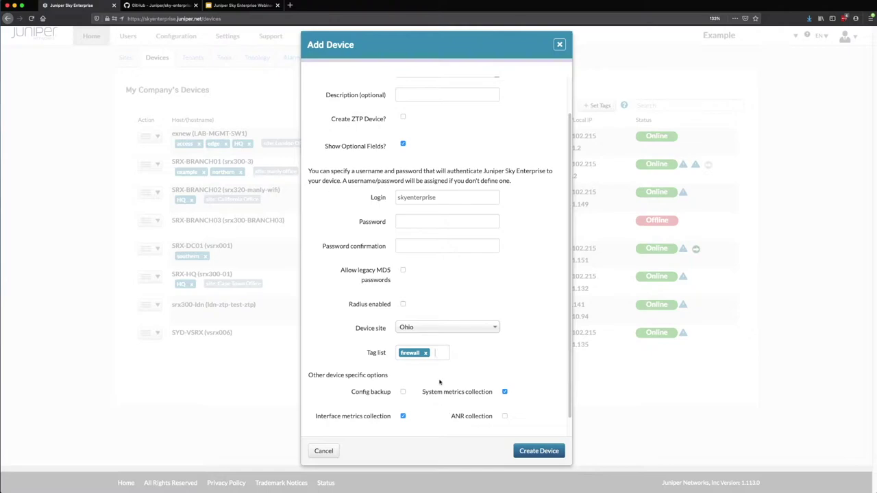
type("branch")
key("Return")
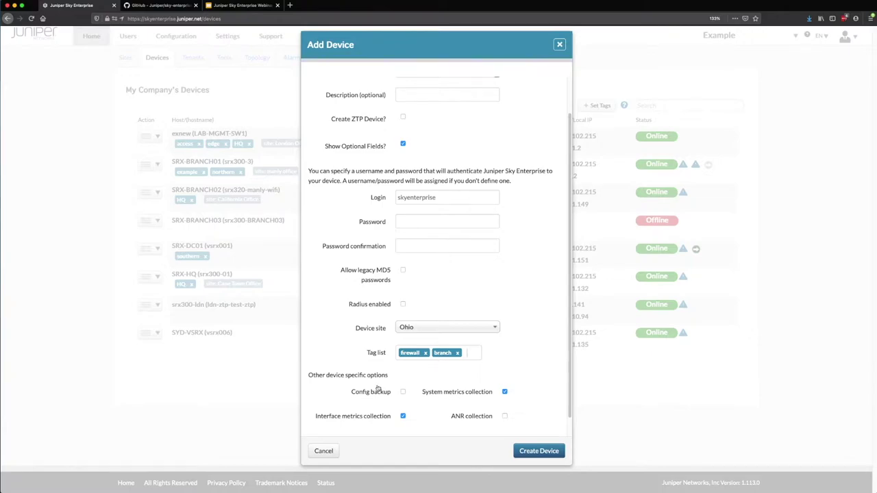
Enable config backup for the new device and create it
left_click(403, 392)
scroll(442, 416, "down", 2)
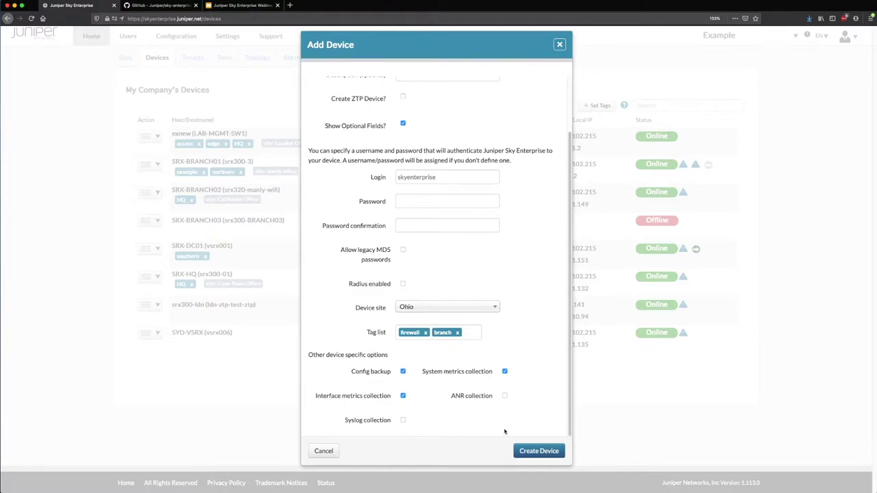
left_click(541, 451)
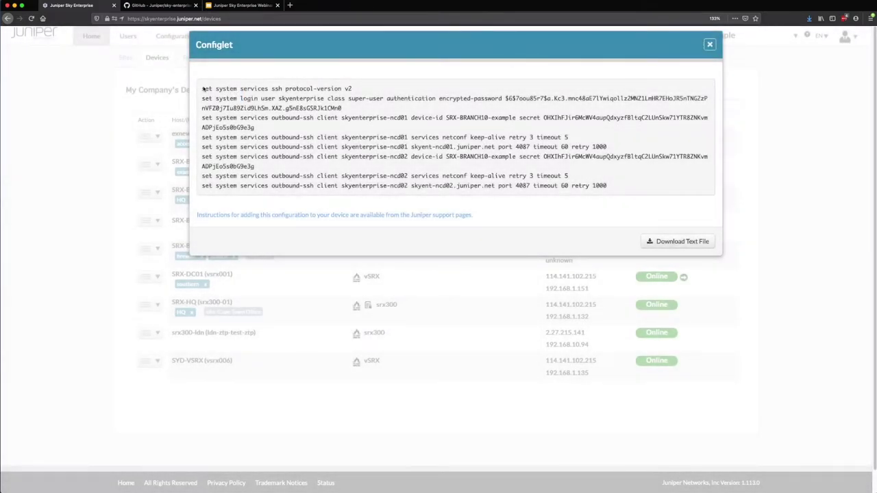
Copy the full configlet, including its encrypted password and device secrets, into the device's terminal session in configuration mode
left_click_drag(203, 88, 608, 186)
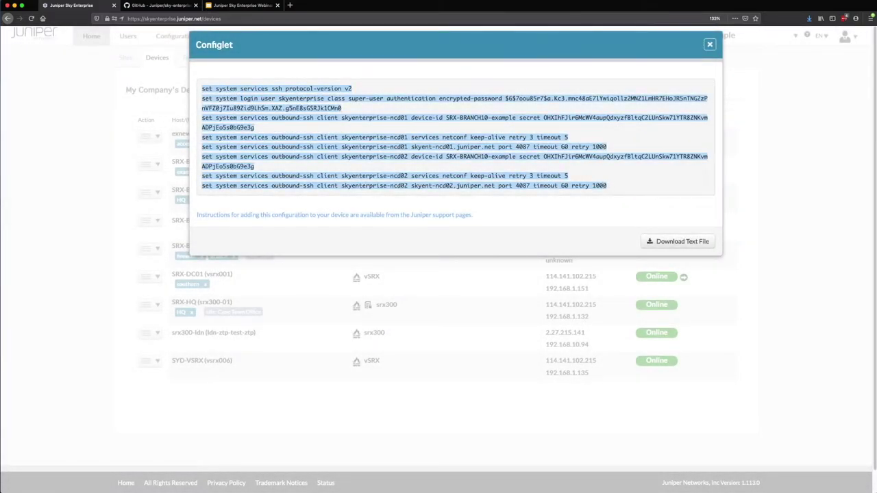
key("super+Tab")
type("c")
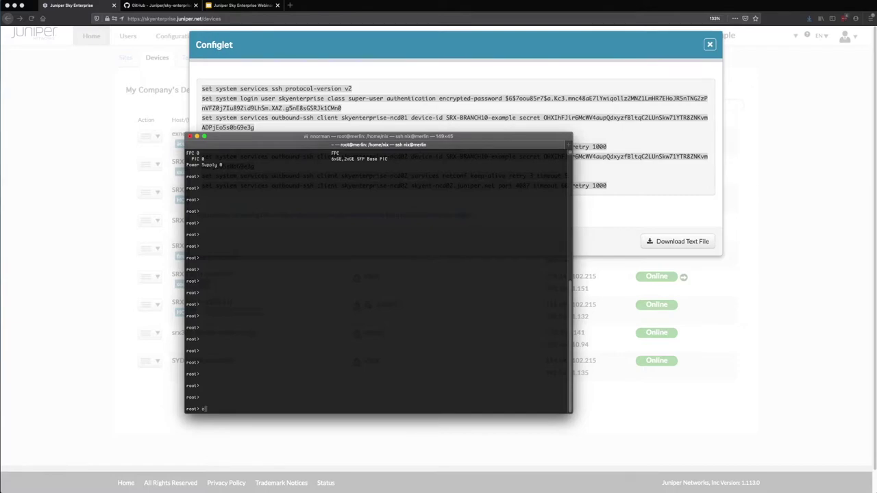
type("onfigure")
key("Return")
key("super+v")
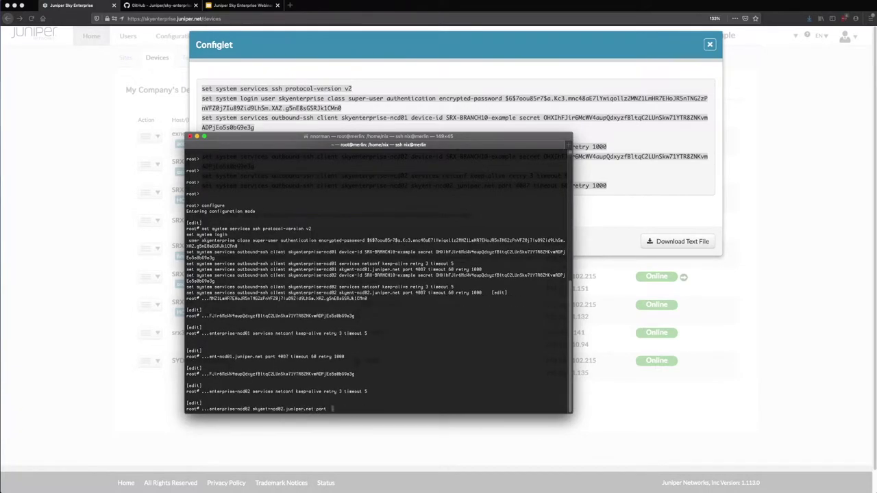
Apply the pasted configlet's final line and review all pending configuration changes with show | compare
key("Return")
type("shwo")
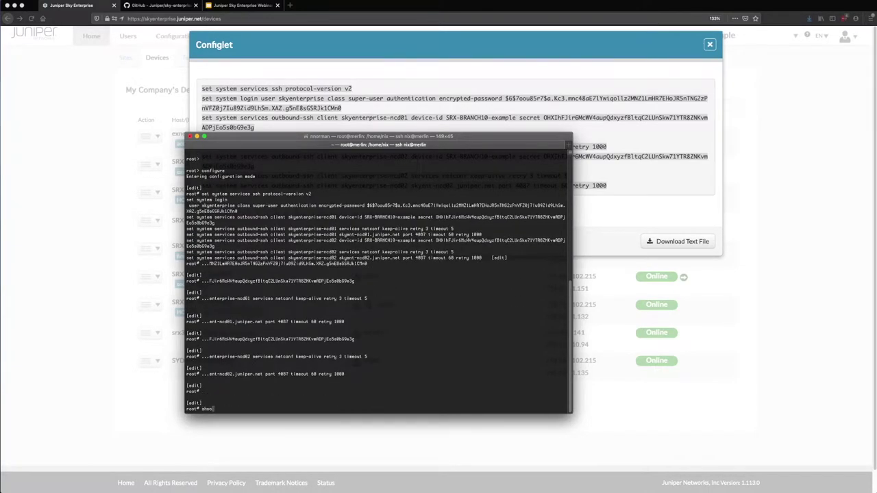
key("Return")
key("Up")
key("Return")
key("Up")
key("BackSpace")
key("BackSpace")
type("ow | compare")
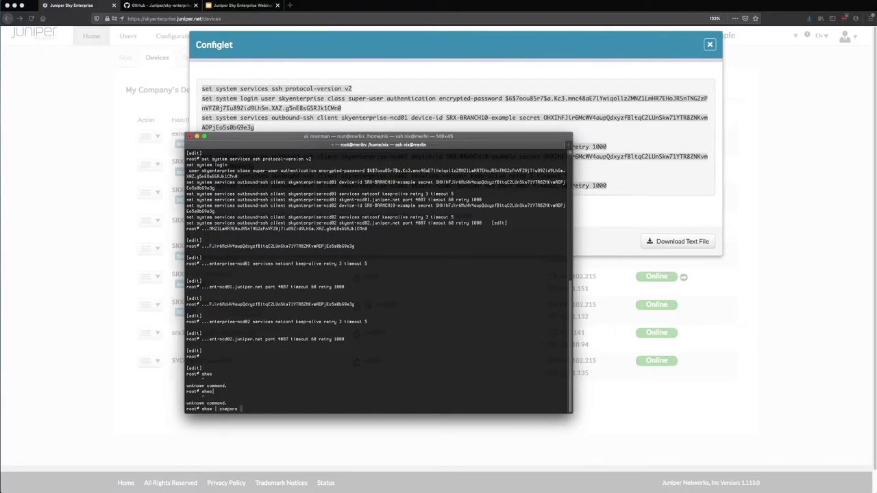
key("Return")
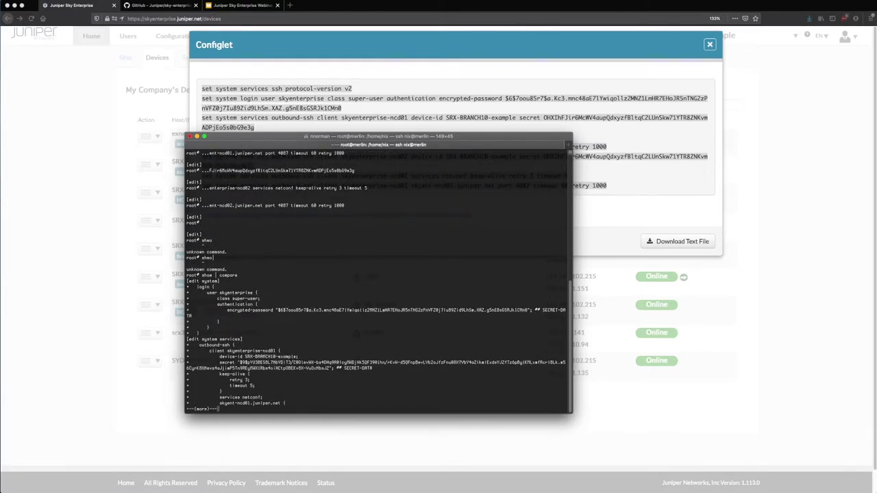
key("space")
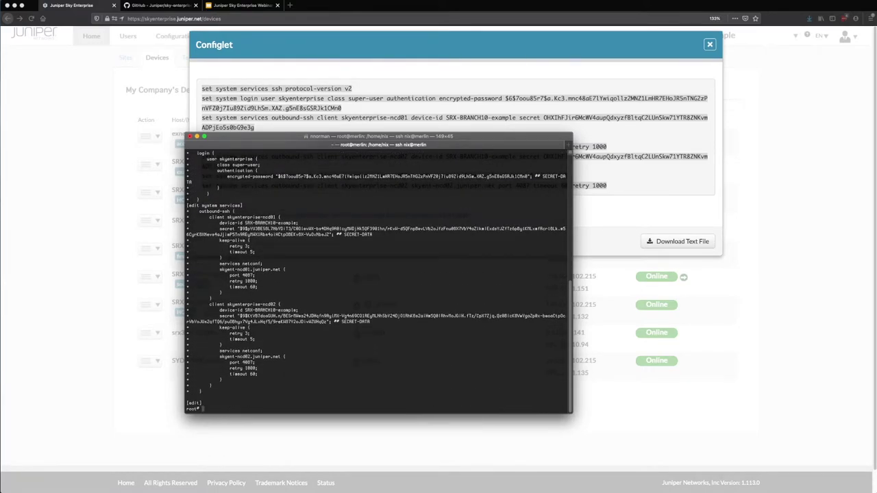
Enlarge the terminal window and commit the device configuration with commit and-quit
key("Up")
key("Up")
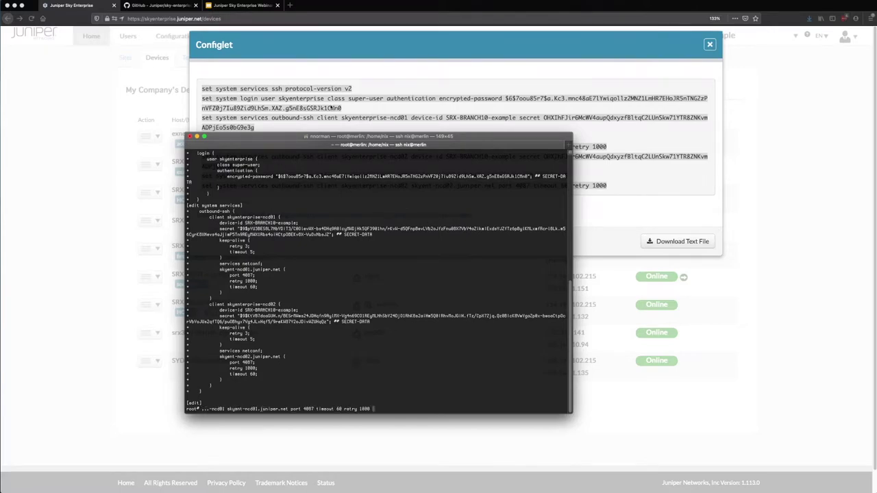
key("Down")
key("Down")
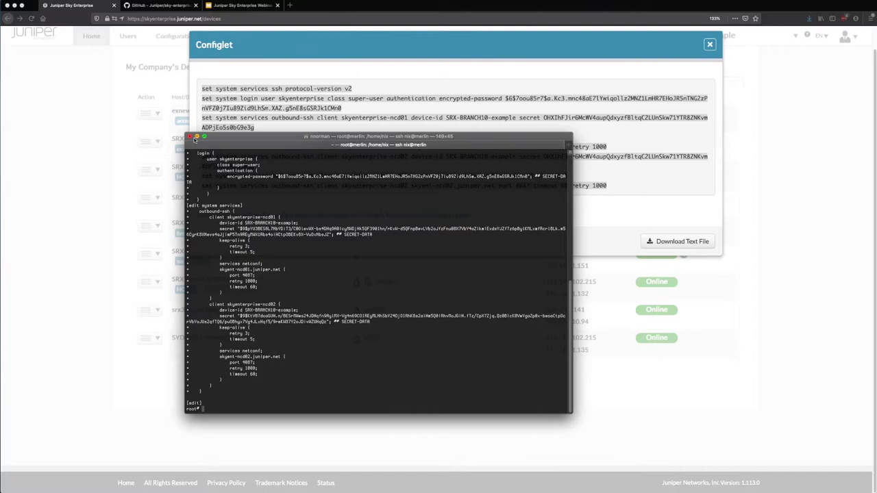
left_click_drag(185, 133, 160, 87)
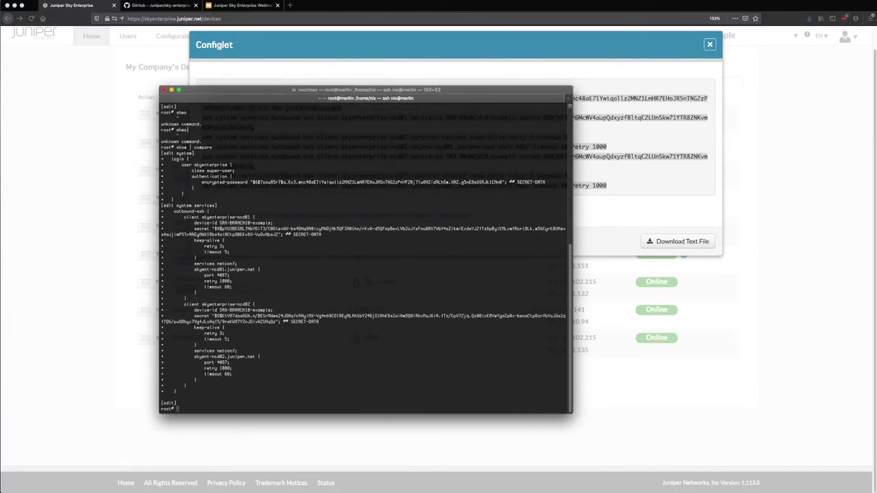
type("commit and-quit")
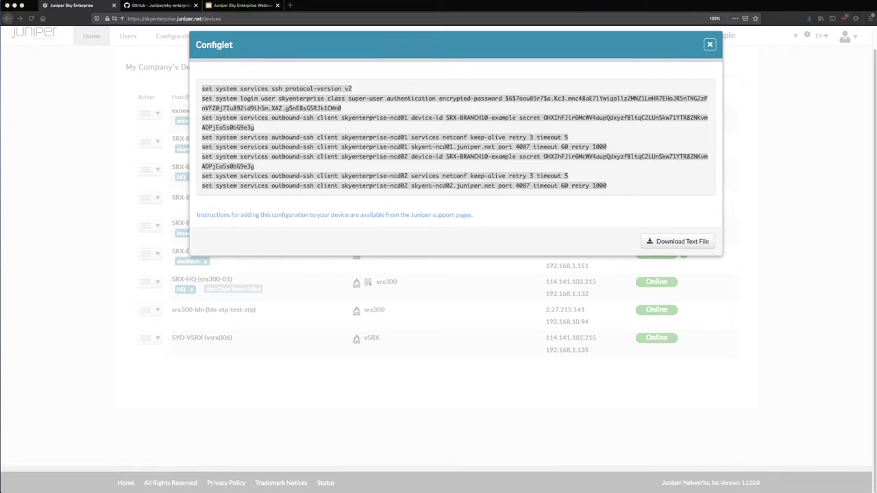
Close the configlet and reload the device list to check SRX-BRANCH10's status, model and IP addresses
left_click(619, 208)
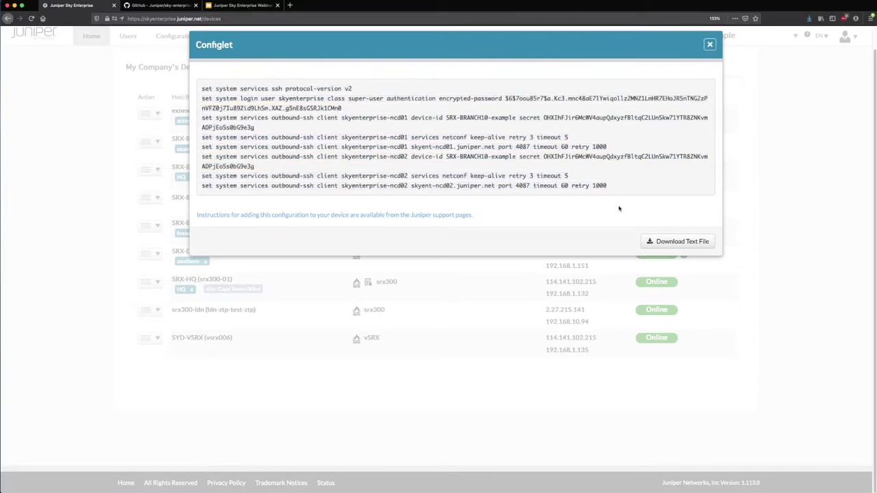
left_click(709, 45)
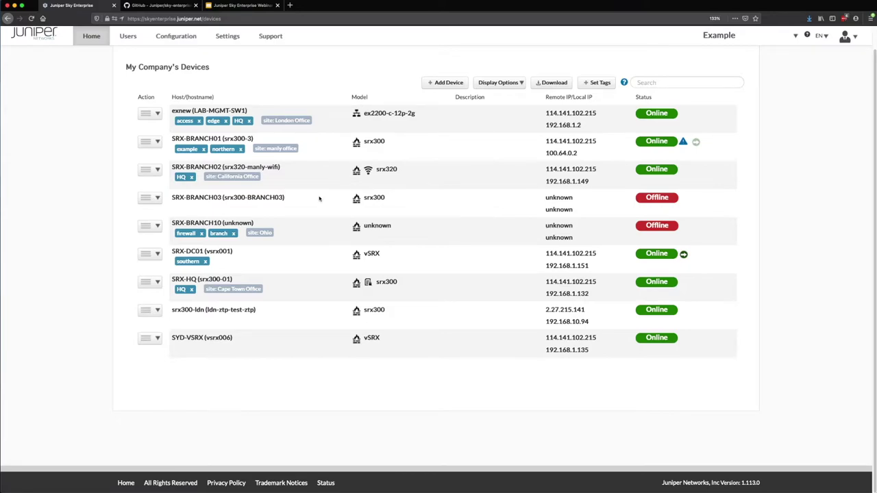
left_click(30, 18)
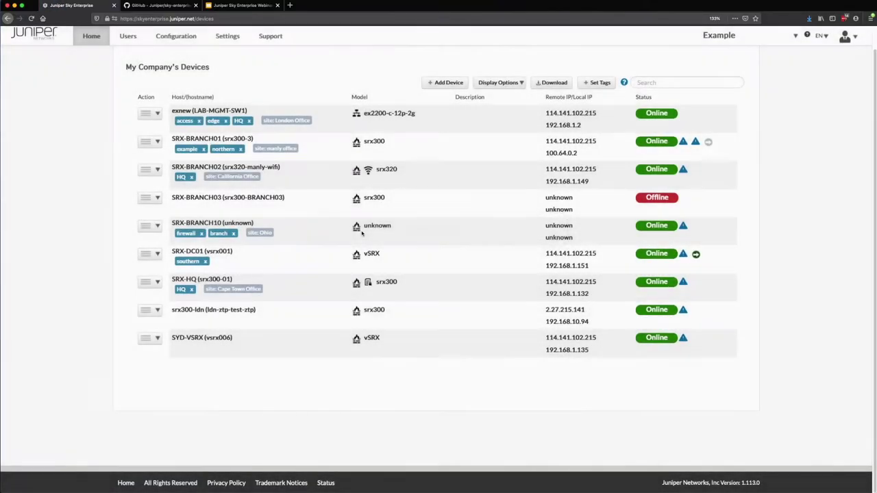
left_click_drag(173, 222, 668, 245)
left_click_drag(544, 224, 581, 246)
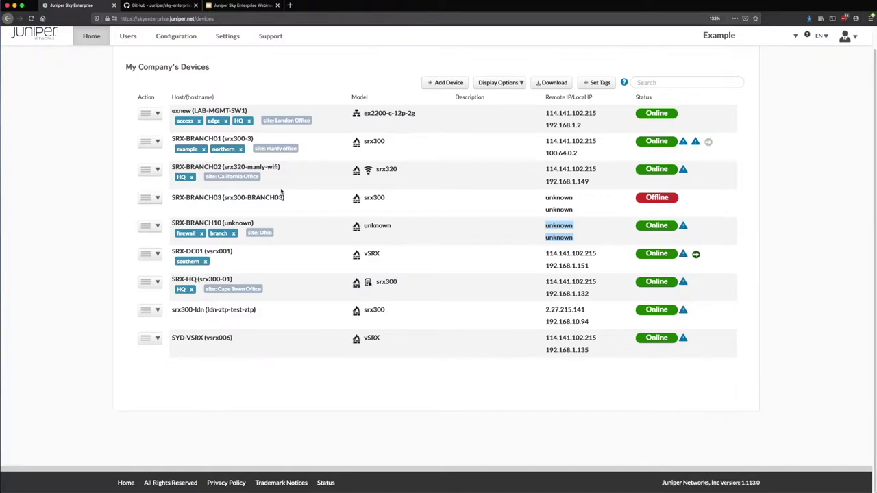
Open SRX-BRANCH01's device details and examine its hostname, model, reboot reason, serial number and software release
left_click_drag(363, 143, 408, 147)
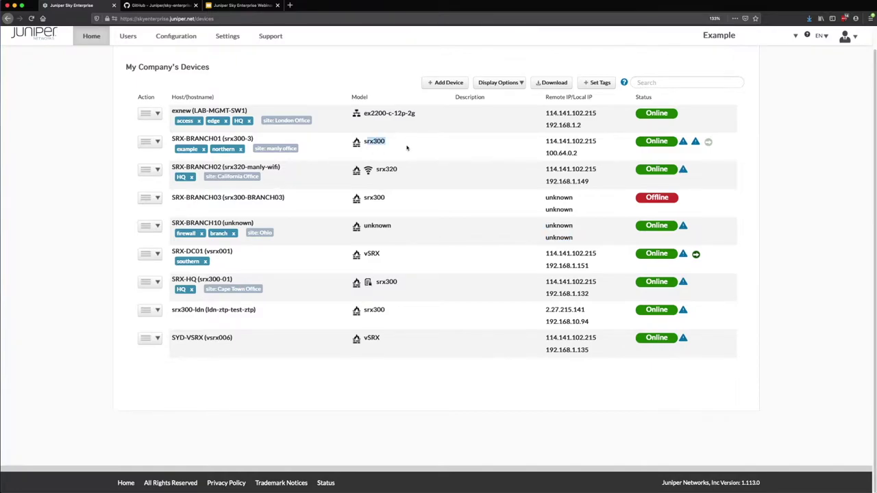
left_click(158, 142)
left_click(206, 245)
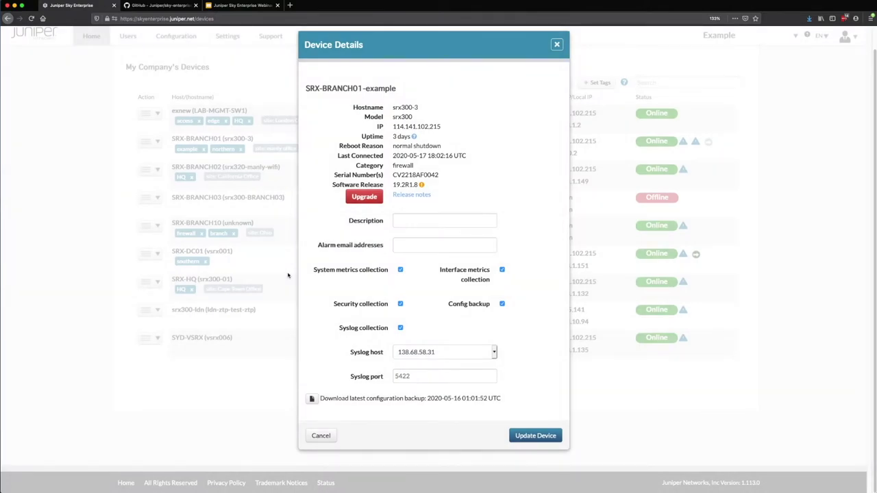
left_click_drag(365, 104, 444, 153)
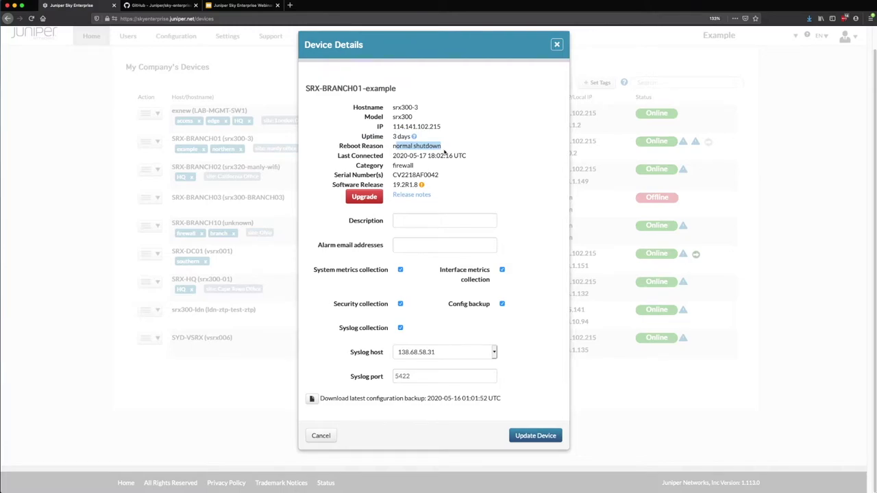
left_click_drag(363, 155, 455, 185)
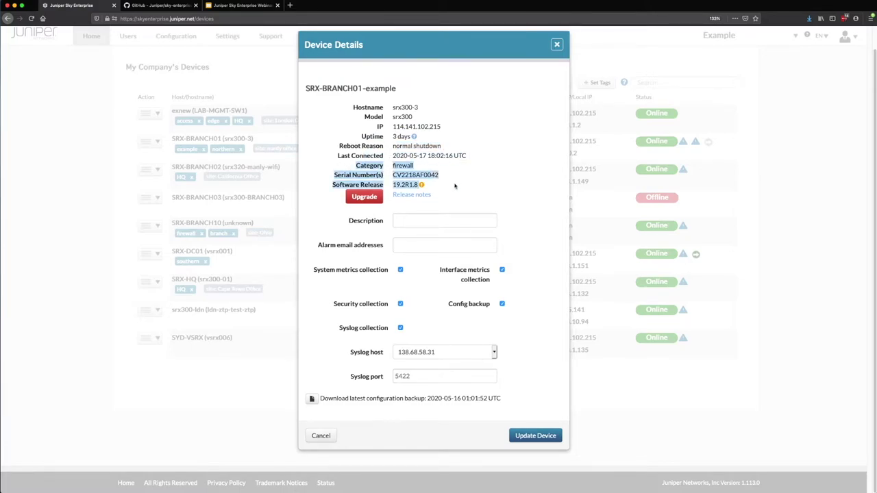
left_click(454, 186)
left_click_drag(393, 184, 421, 186)
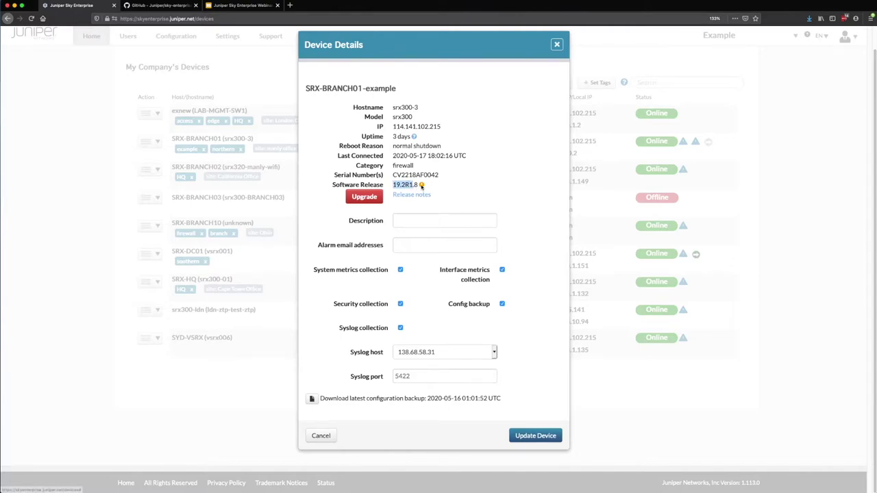
mouse_move(421, 185)
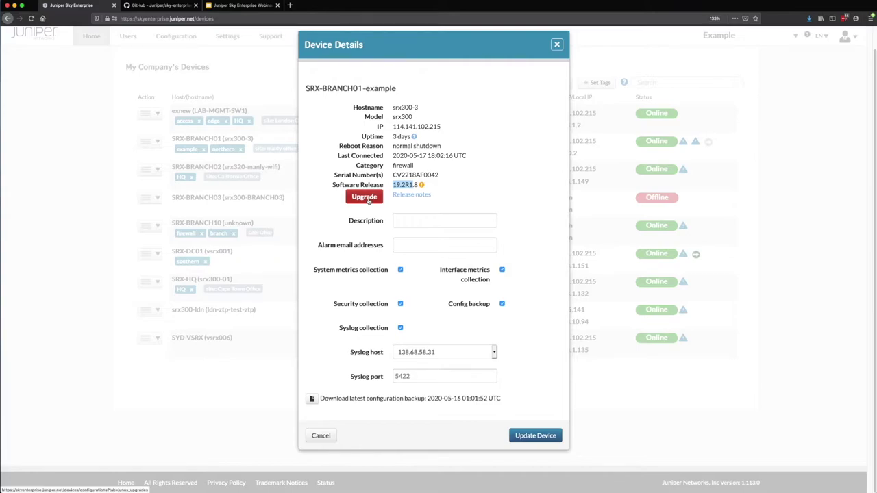
Download SRX-BRANCH01's latest configuration backup and open it with Archive Utility
left_click_drag(503, 398, 320, 398)
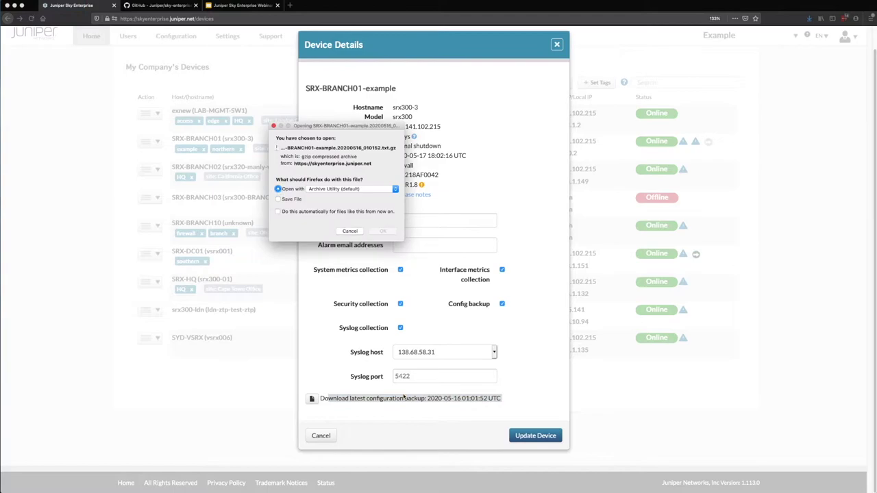
left_click(383, 231)
left_click(459, 212)
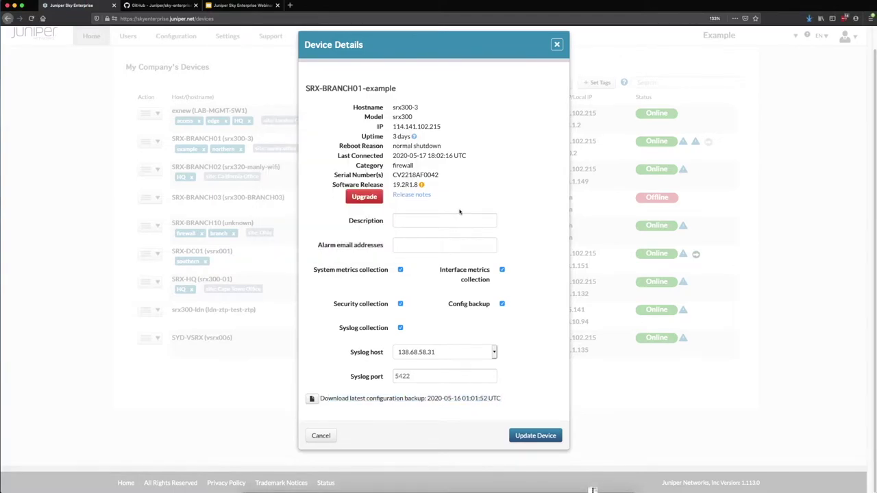
Go to the Junos software upgrade page from the device details and select SRX-BRANCH10 as the device
left_click(374, 198)
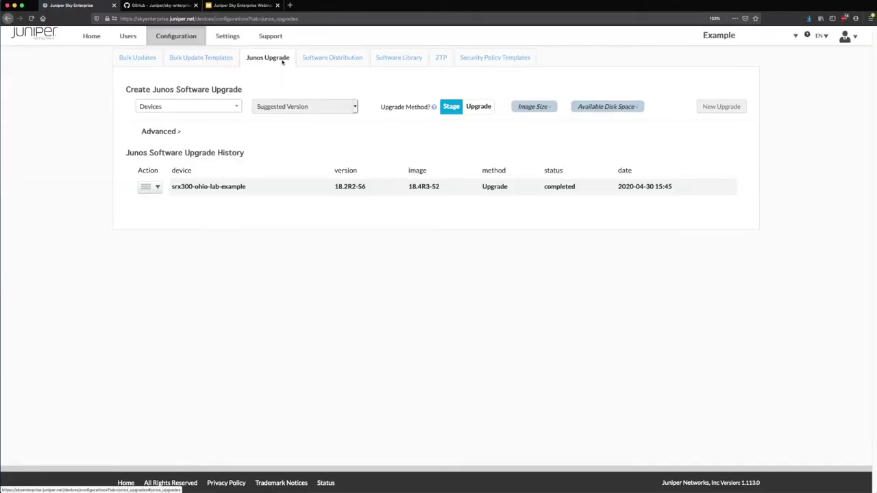
left_click(220, 106)
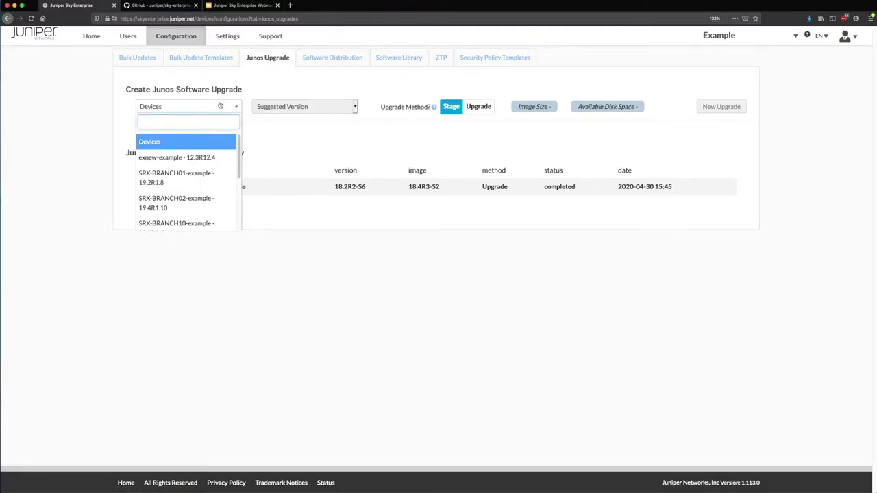
type("oh")
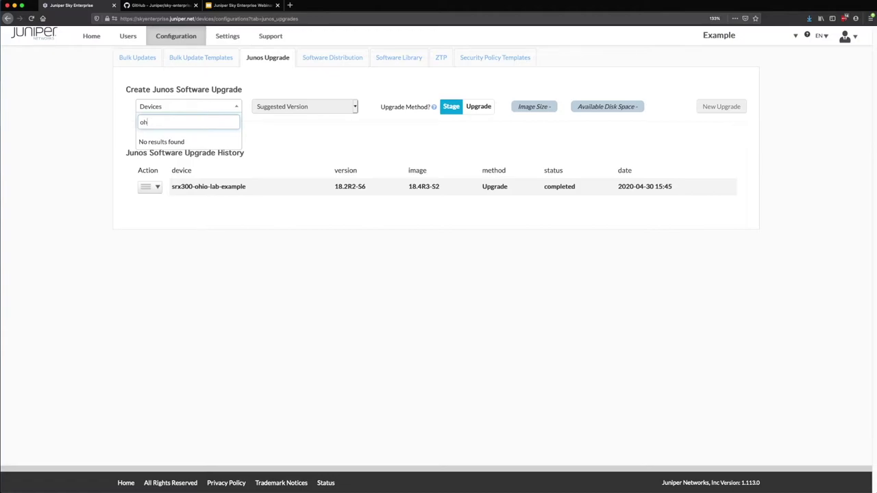
key("BackSpace")
key("BackSpace")
type("bran")
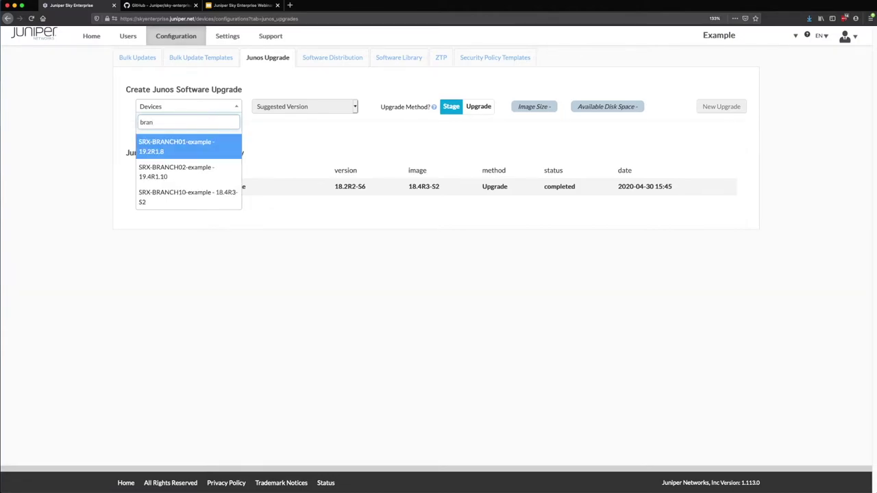
left_click(198, 199)
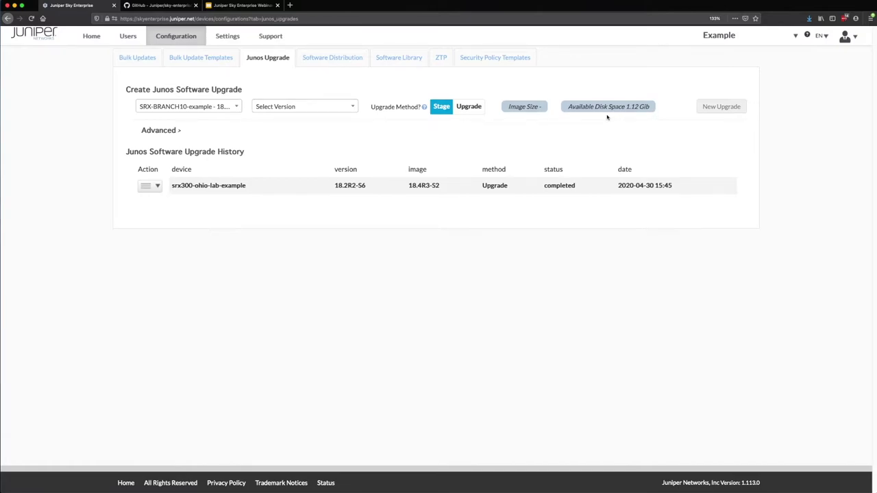
Browse the software versions offered for SRX-BRANCH10 and choose version 18.2R3-S2 for the upgrade
left_click(334, 108)
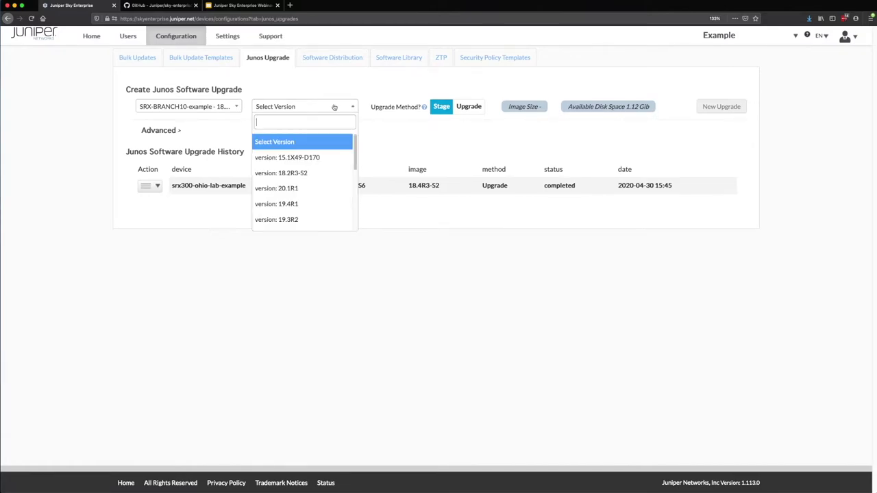
left_click(226, 108)
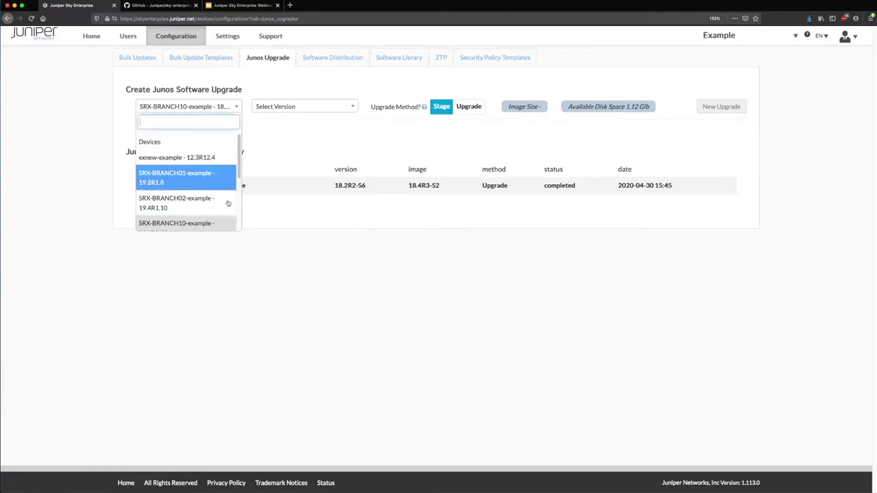
scroll(151, 205, "down", 2)
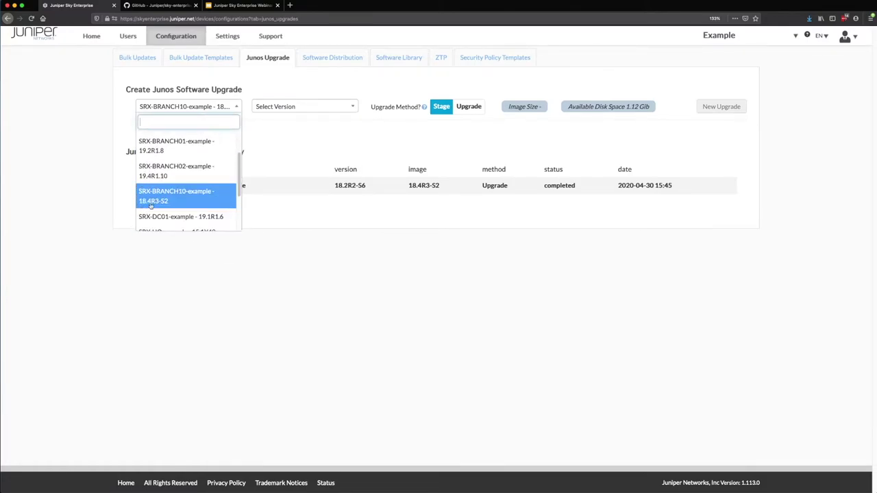
left_click(151, 204)
left_click(295, 108)
scroll(326, 191, "down", 4)
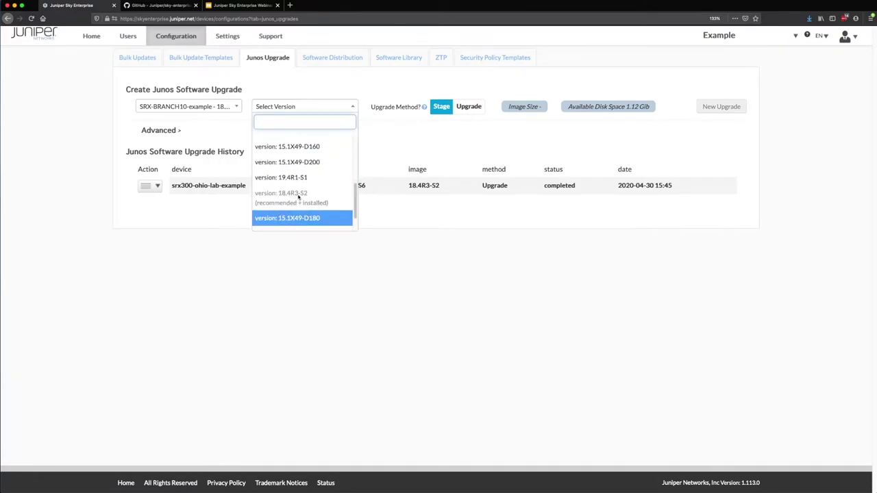
scroll(328, 196, "up", 3)
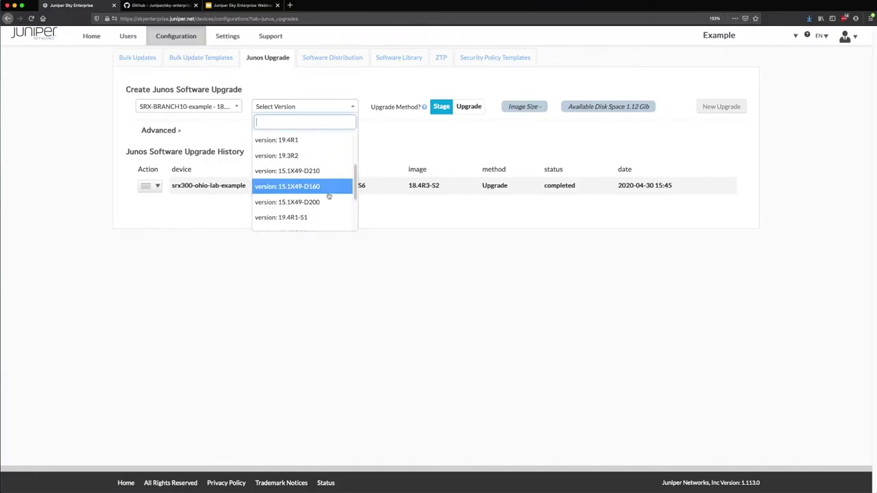
scroll(329, 196, "up", 2)
left_click(291, 171)
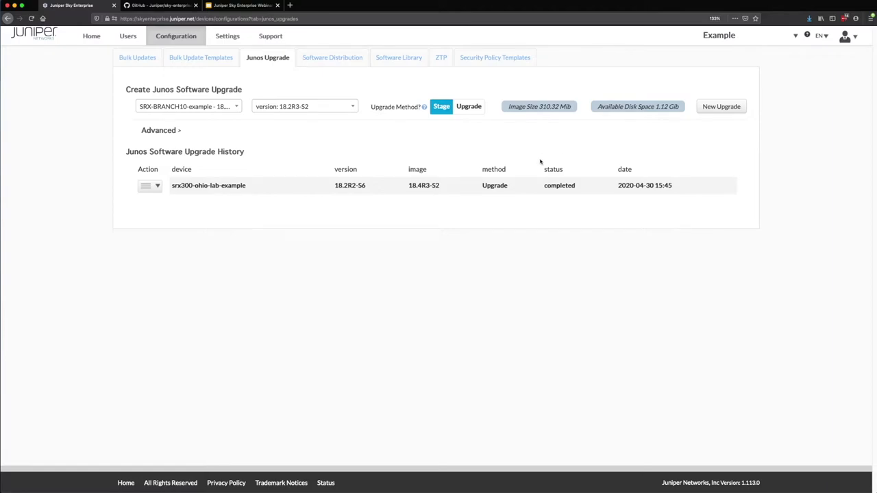
Set the upgrade method to Upgrade, show the advanced options and set System Reboot to Yes
left_click(467, 109)
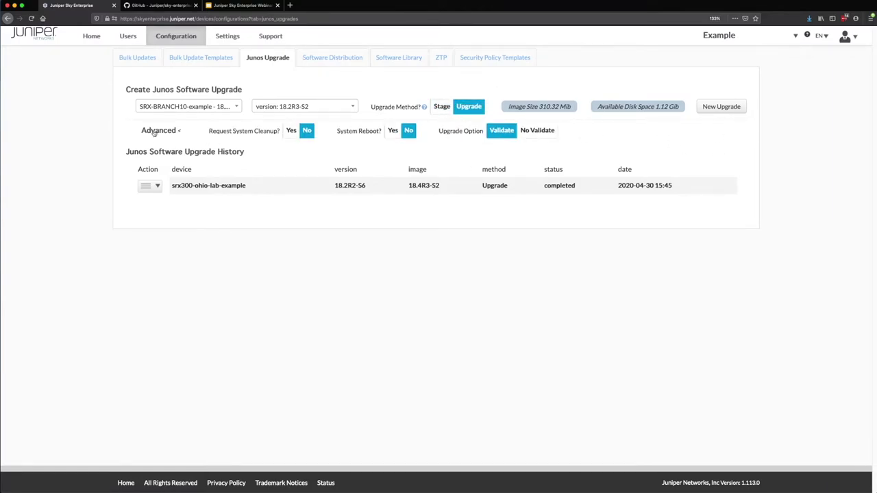
left_click_drag(210, 132, 258, 133)
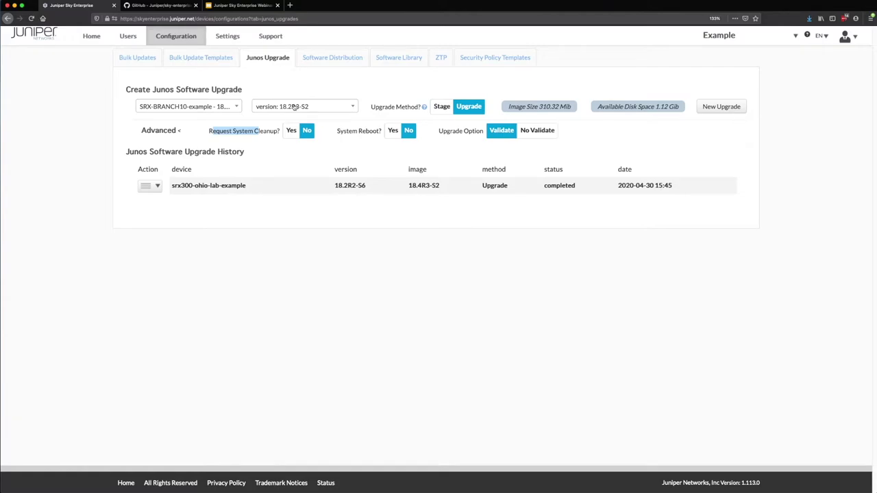
triple_click(367, 132)
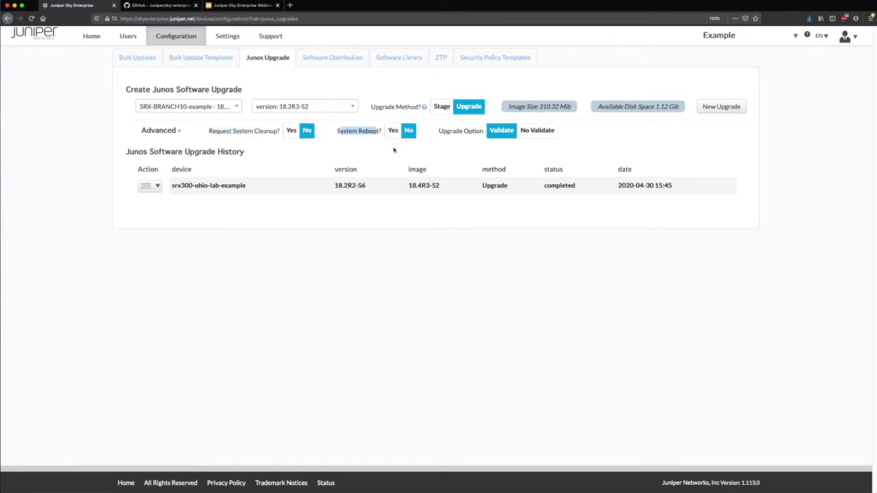
left_click(393, 131)
triple_click(460, 133)
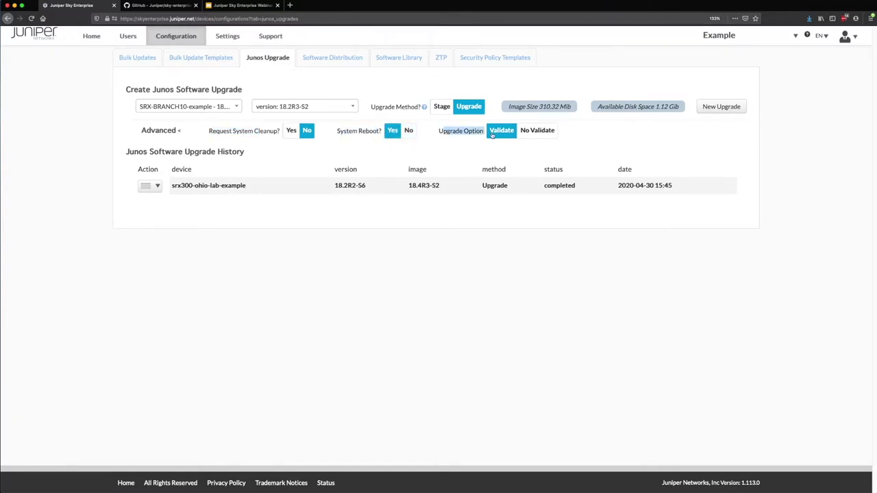
Set the upgrade option to No Validate, try the Stage method and return the upgrade method to Upgrade
left_click(536, 135)
left_click(509, 137)
left_click(540, 136)
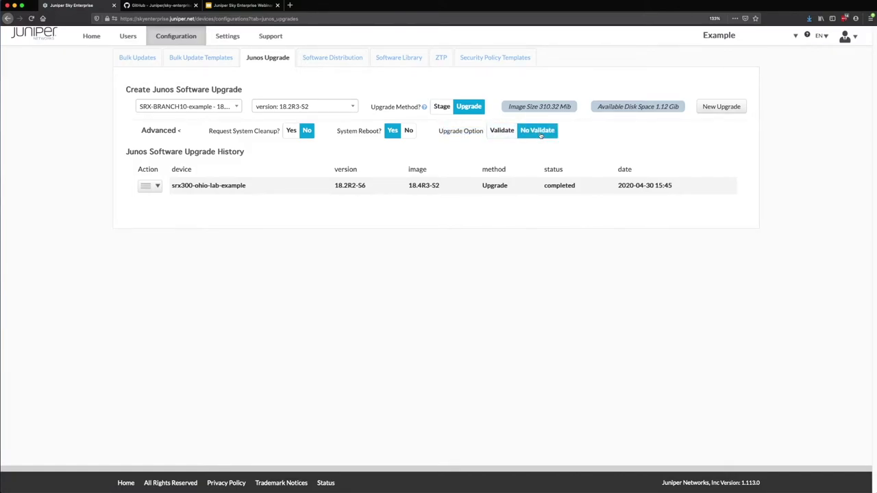
left_click(437, 106)
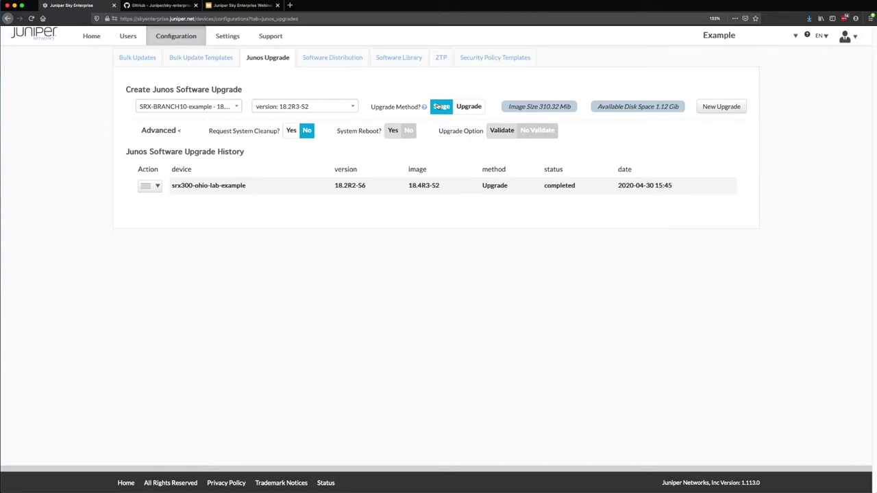
left_click(473, 111)
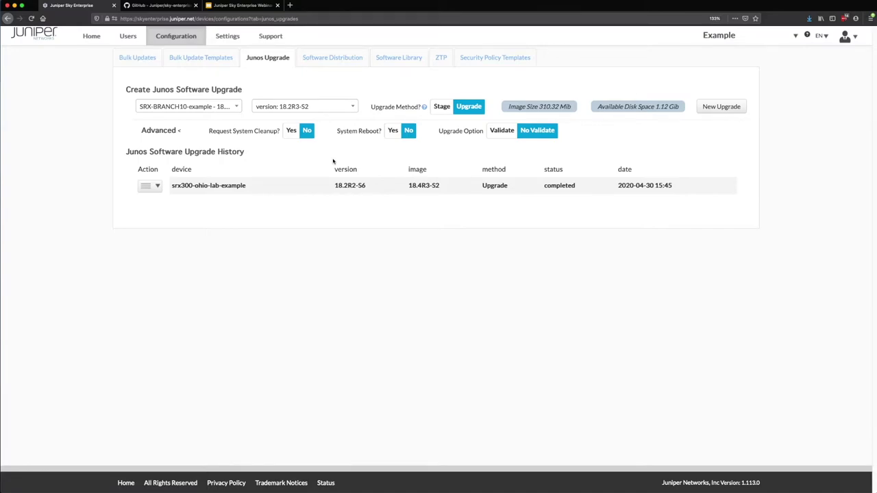
Review the completed upgrade's log for srx300-ohio-lab-example, from file copy and md5 check through installation to reboot, and close it
left_click_drag(170, 187, 590, 195)
left_click(150, 185)
left_click(164, 204)
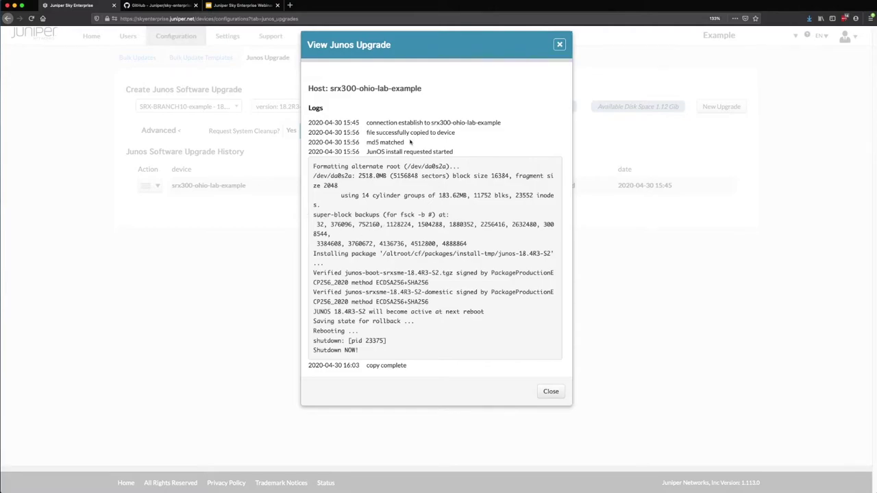
left_click_drag(334, 123, 433, 142)
left_click_drag(367, 132, 396, 152)
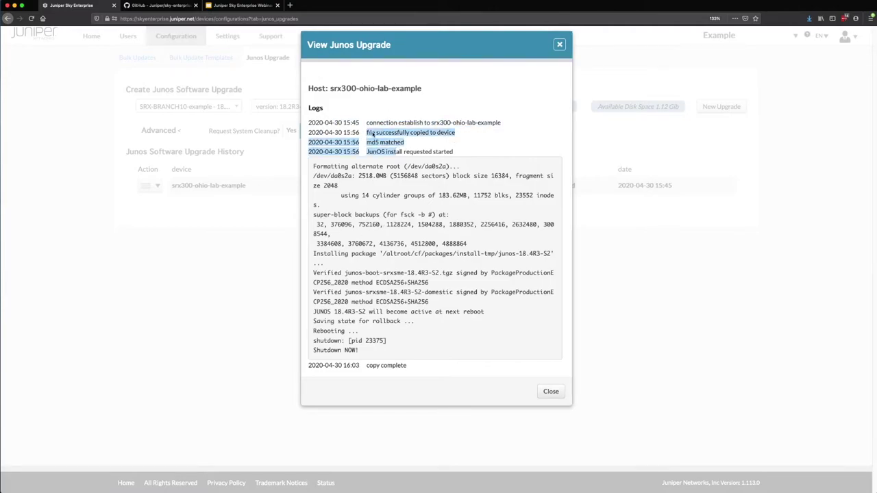
left_click_drag(337, 142, 396, 152)
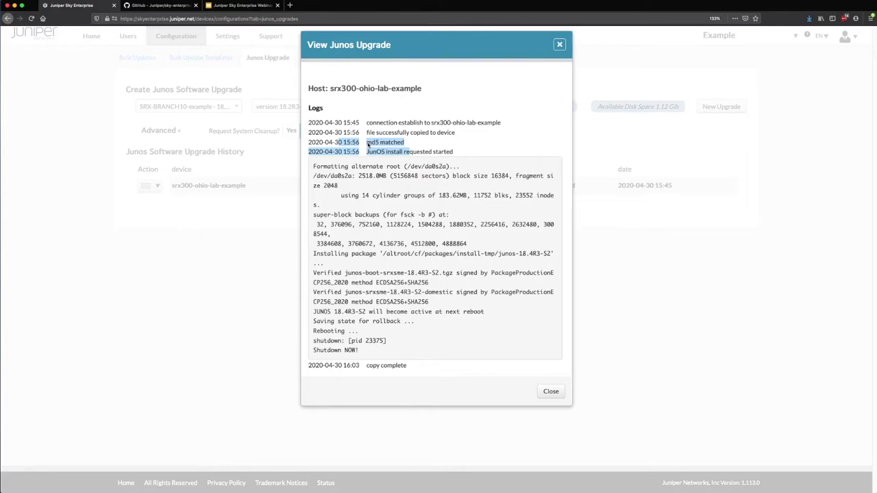
left_click_drag(368, 148, 452, 153)
left_click_drag(334, 167, 439, 198)
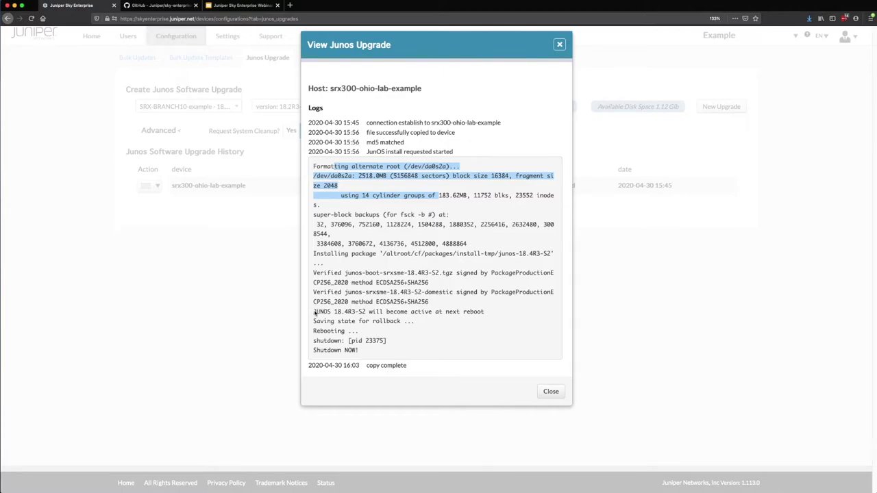
left_click_drag(313, 312, 376, 315)
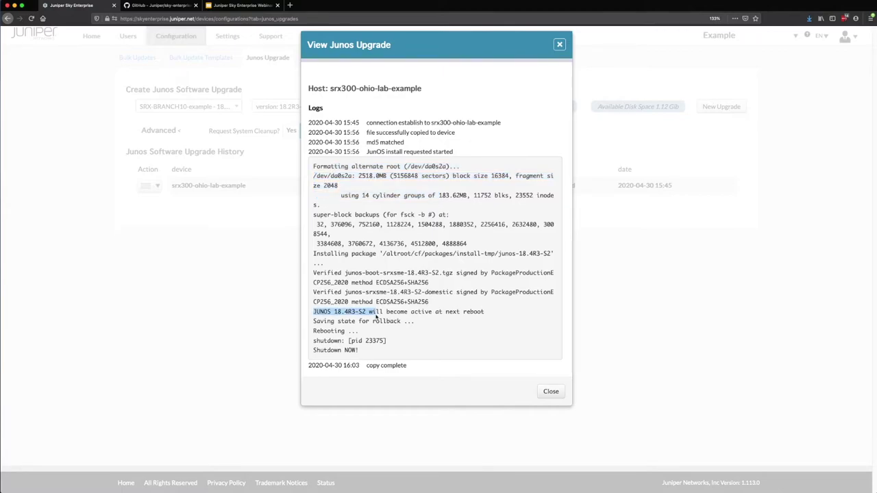
left_click_drag(323, 321, 373, 350)
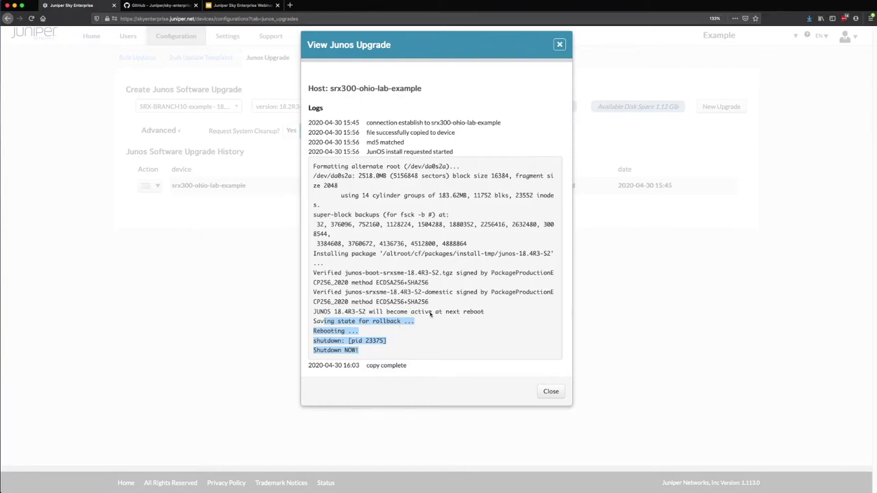
left_click(551, 392)
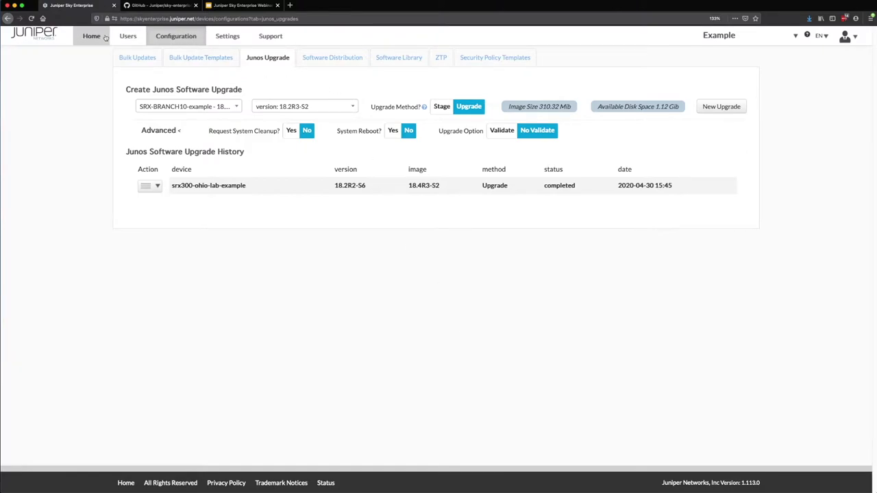
Go to System and Monitoring for SRX-BRANCH02 and examine its daily environmental and security session graphs
left_click(103, 37)
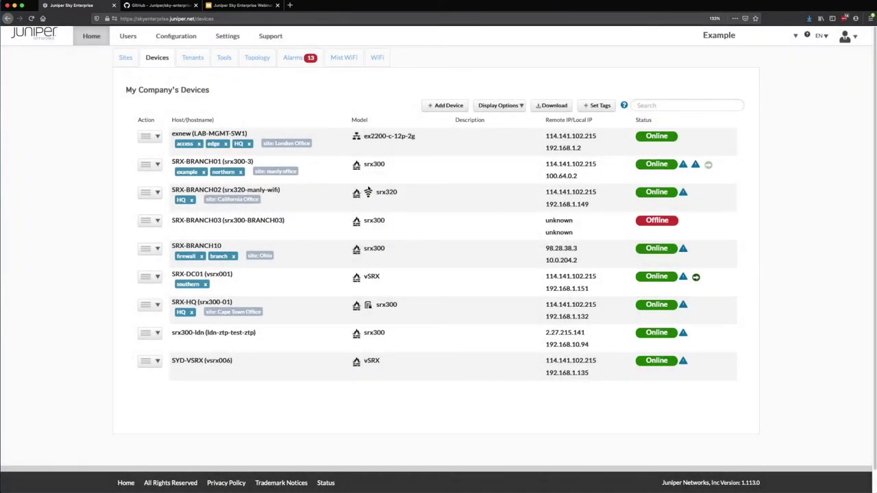
left_click(150, 192)
mouse_move(187, 223)
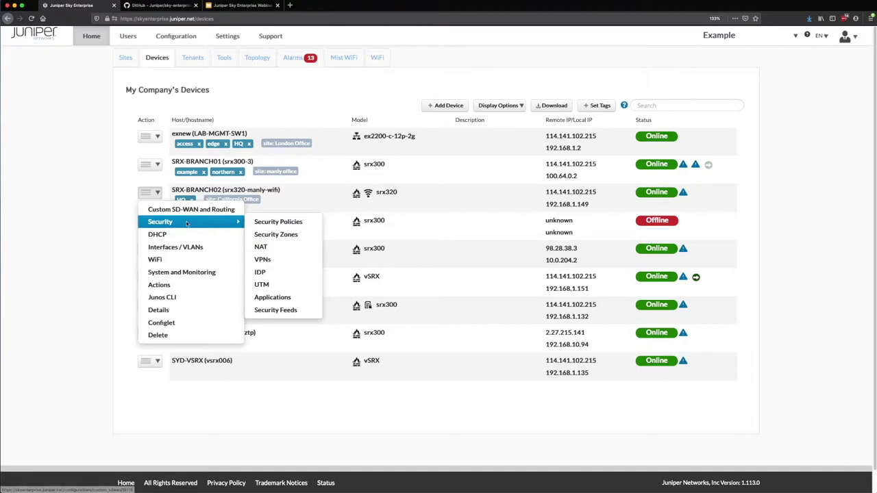
left_click(191, 272)
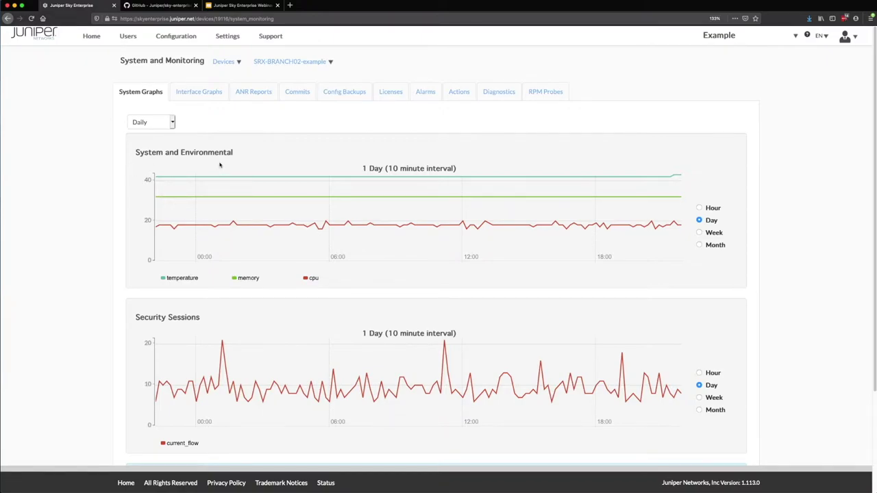
mouse_move(197, 183)
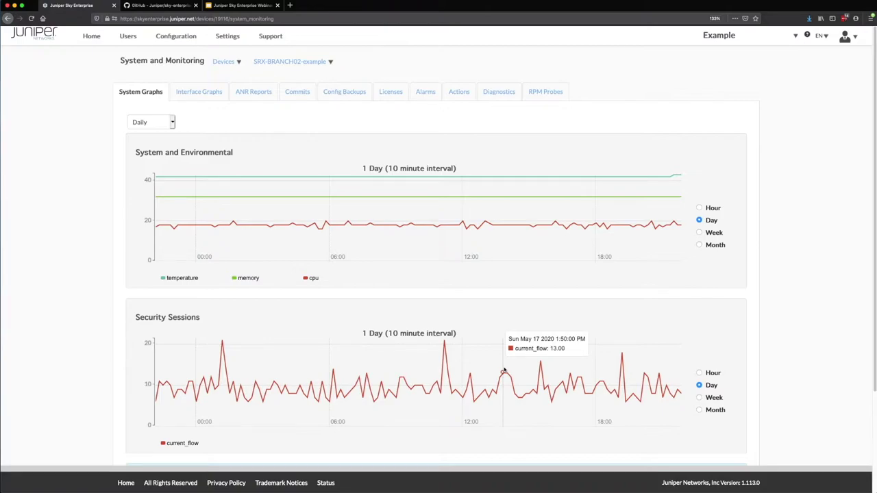
Review the per-interface traffic graphs of SRX-BRANCH02 and open its ANR Reports
left_click(196, 98)
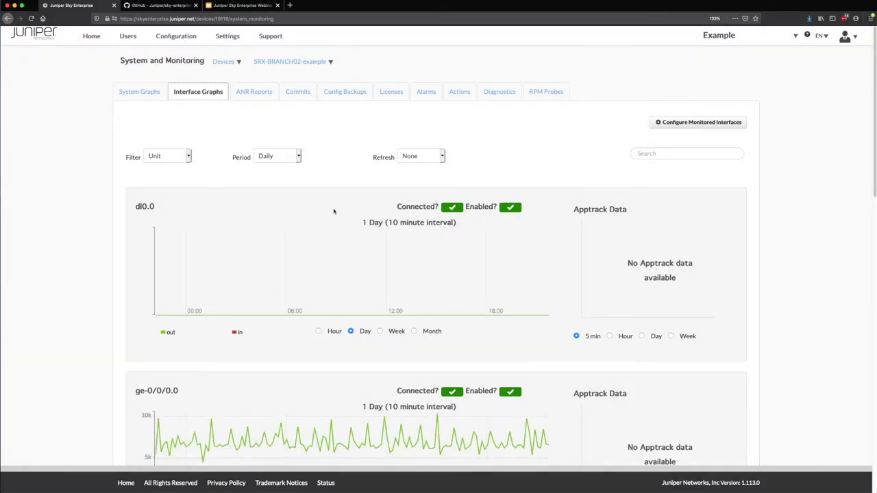
scroll(265, 339, "down", 2)
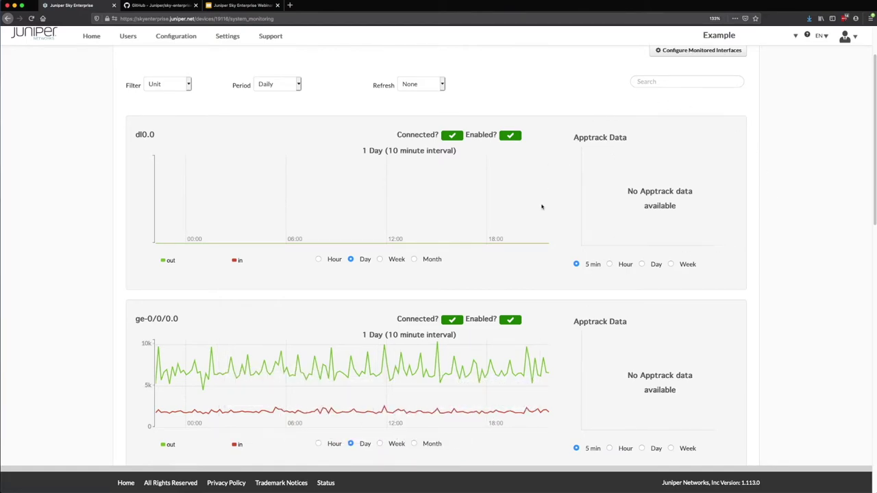
scroll(352, 114, "up", 2)
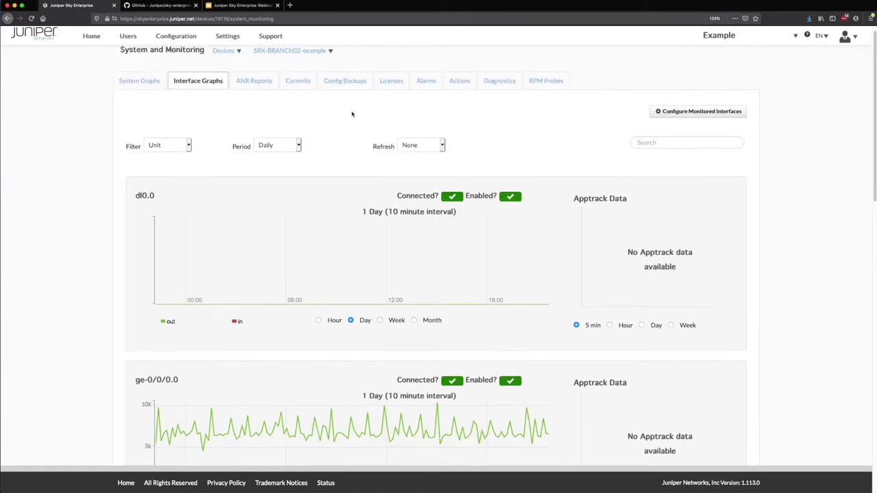
left_click(268, 92)
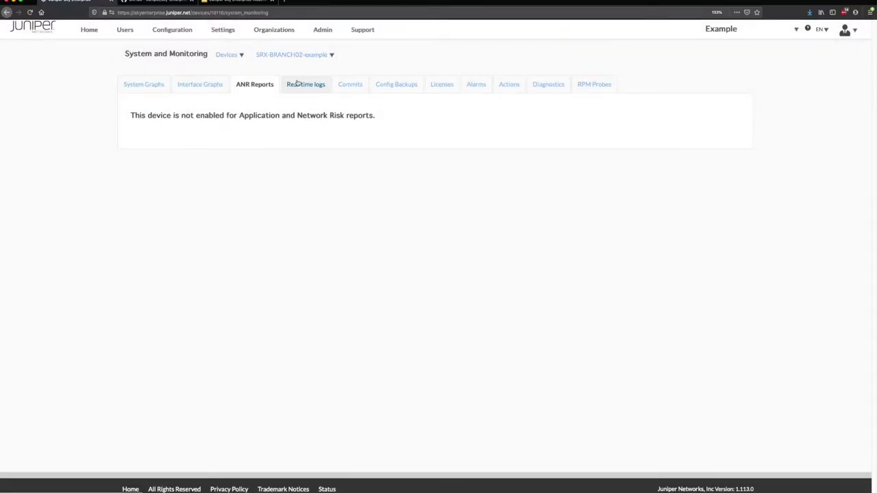
Stream SRX-BRANCH02's interactive-commands log in real time for a 1m duration, inspect the entries and close the log window
left_click(297, 84)
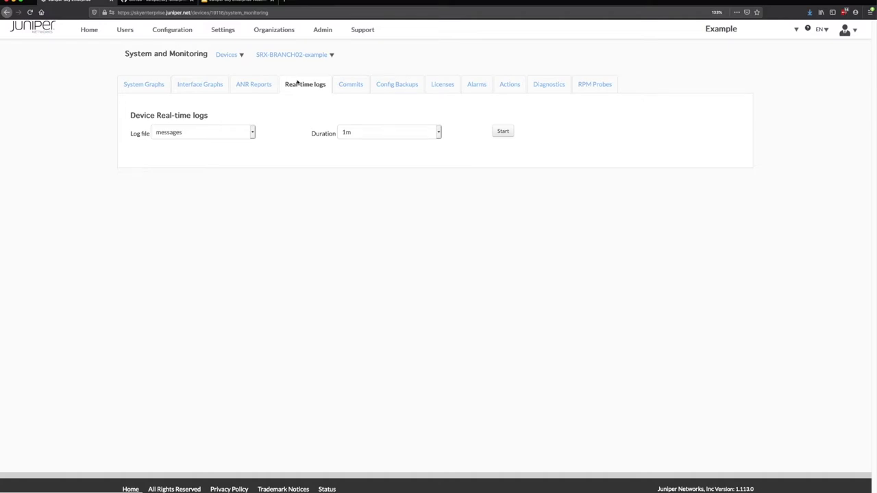
left_click(220, 135)
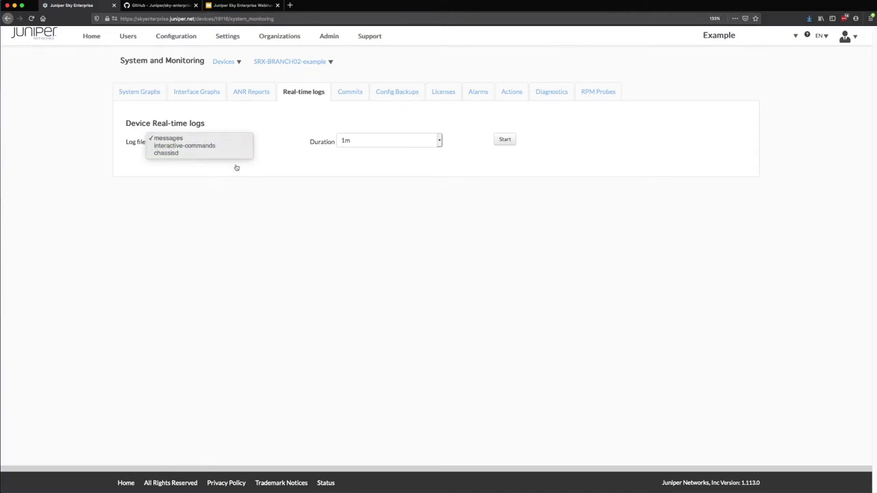
left_click(206, 145)
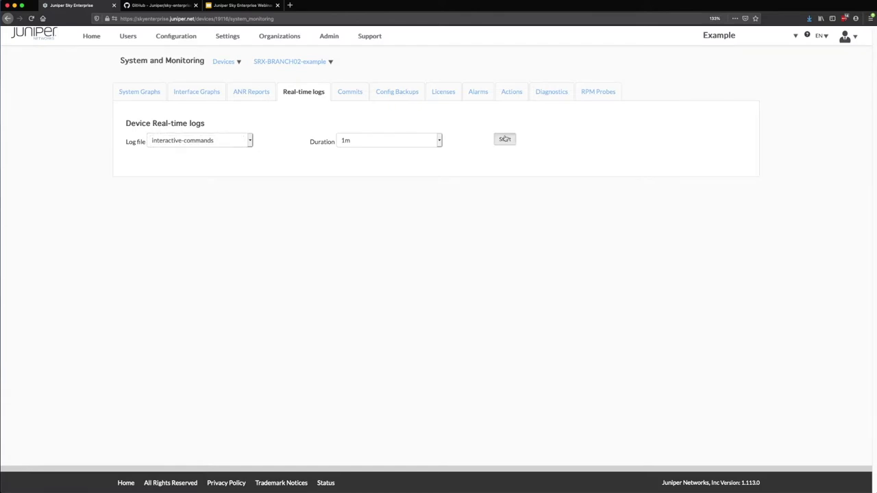
left_click(505, 139)
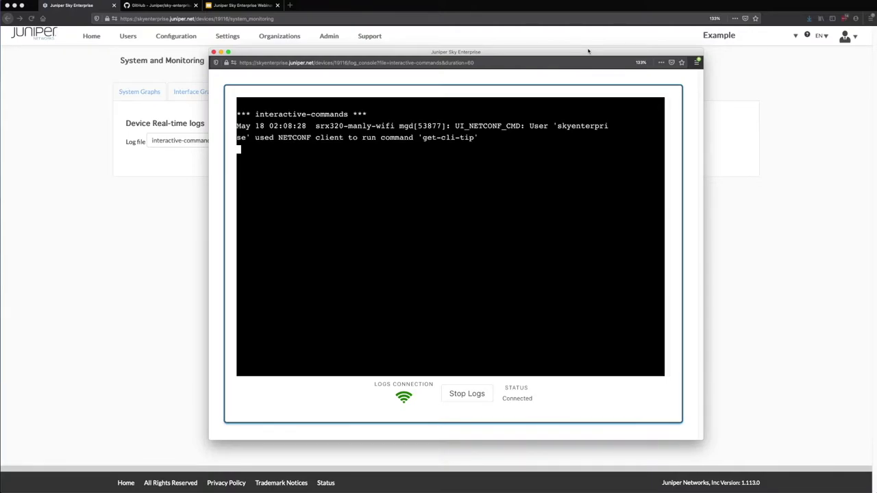
left_click_drag(320, 103, 442, 173)
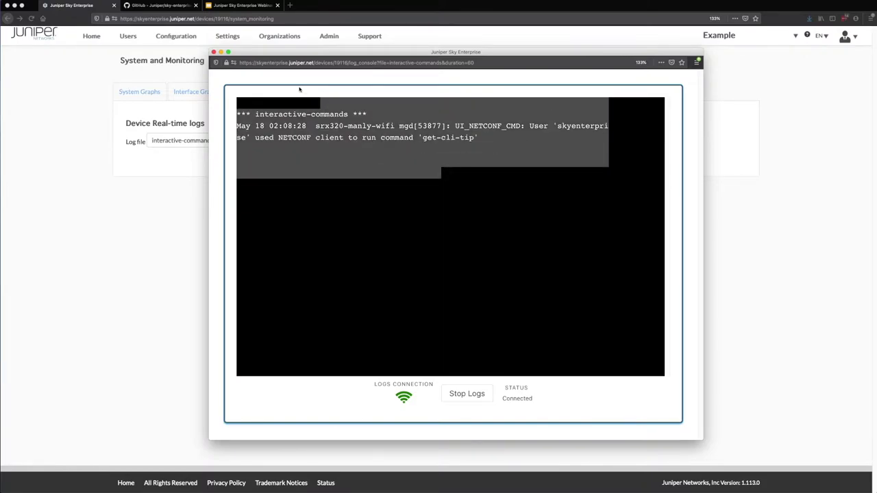
left_click(213, 52)
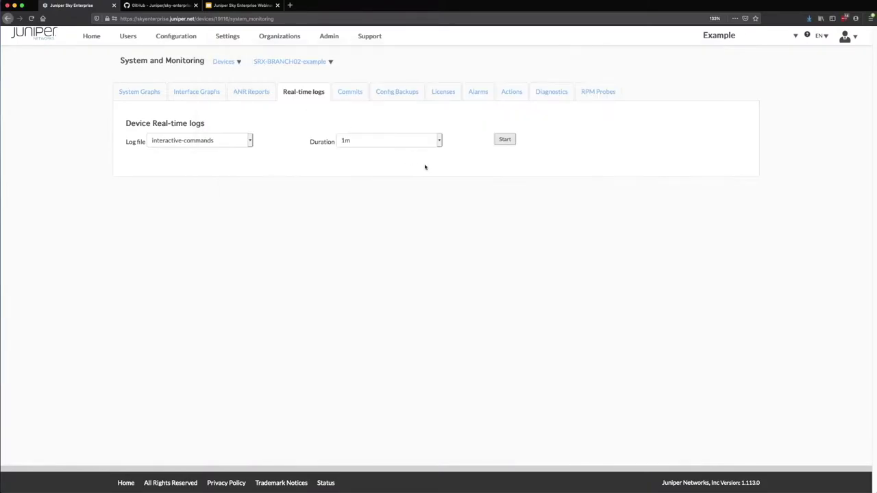
left_click(356, 95)
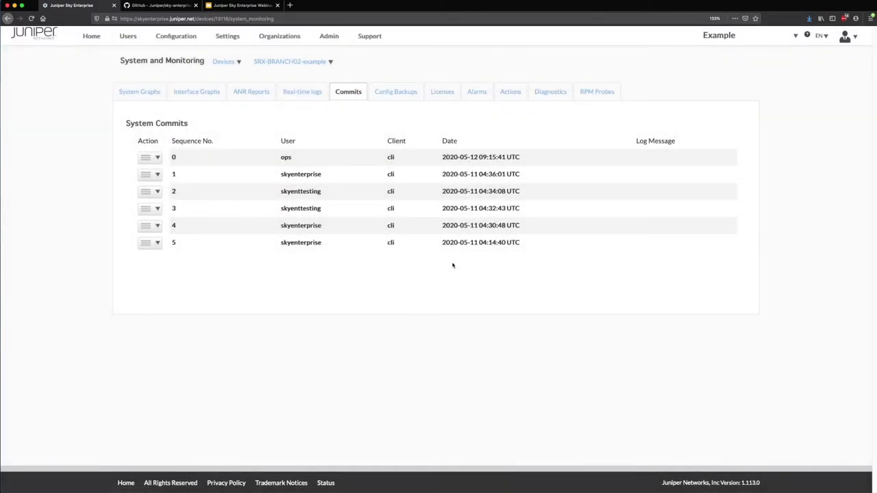
left_click(395, 95)
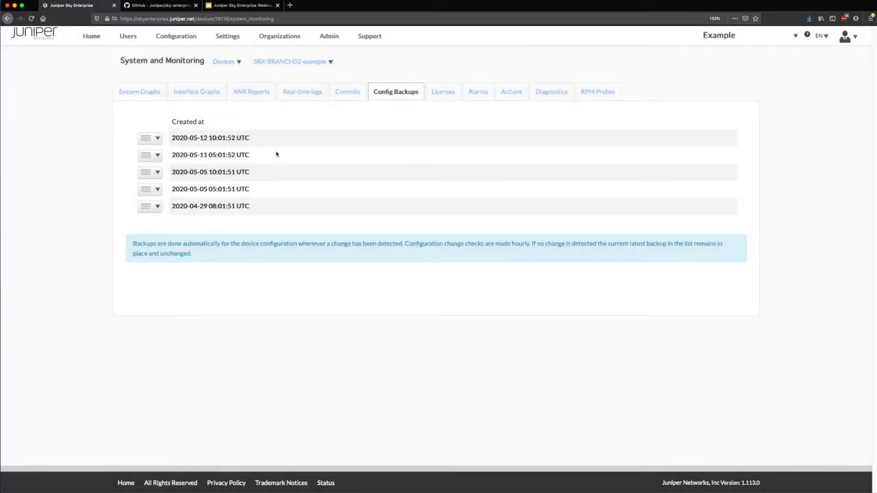
left_click(155, 138)
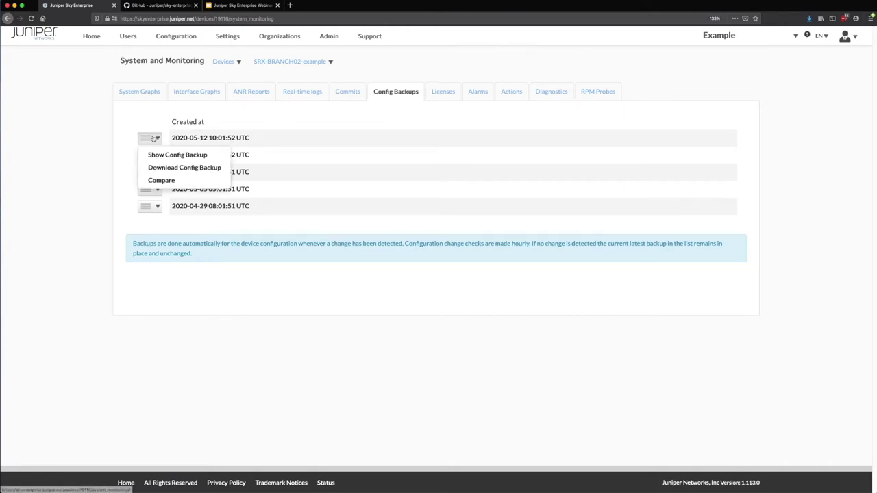
left_click(162, 180)
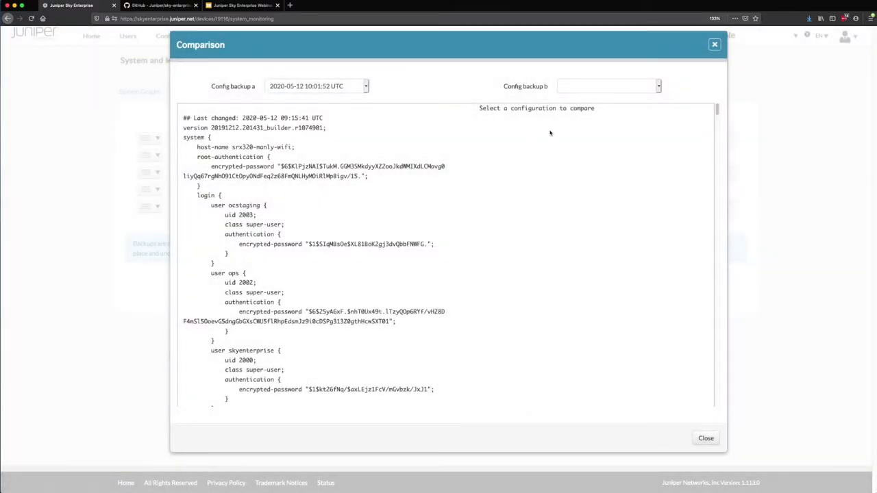
left_click(587, 93)
left_click(584, 91)
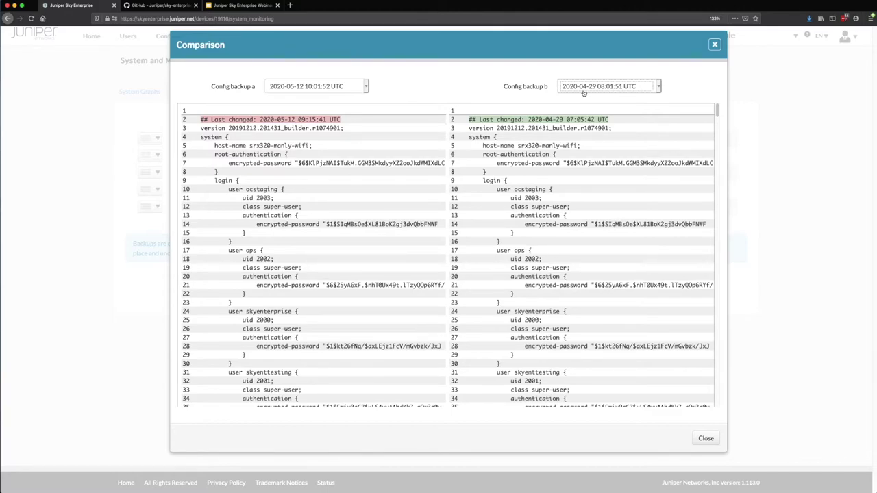
left_click(583, 89)
left_click(587, 96)
left_click(705, 438)
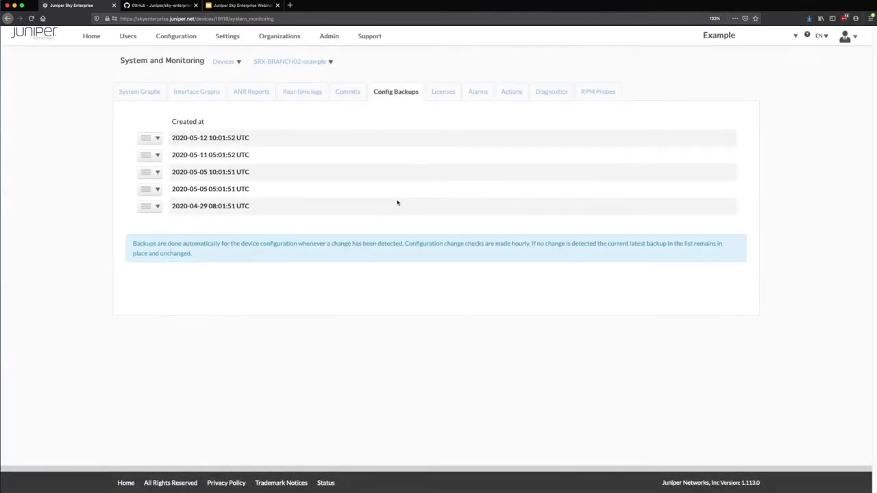
Review SRX-BRANCH02's licenses and expiry warning period, and show the actions available for its minor autorecovery alarm
left_click(440, 93)
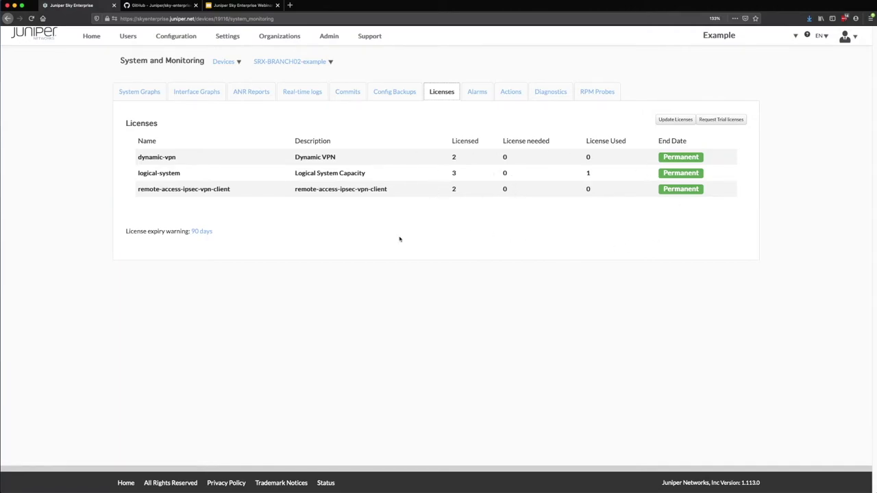
left_click_drag(126, 232, 200, 241)
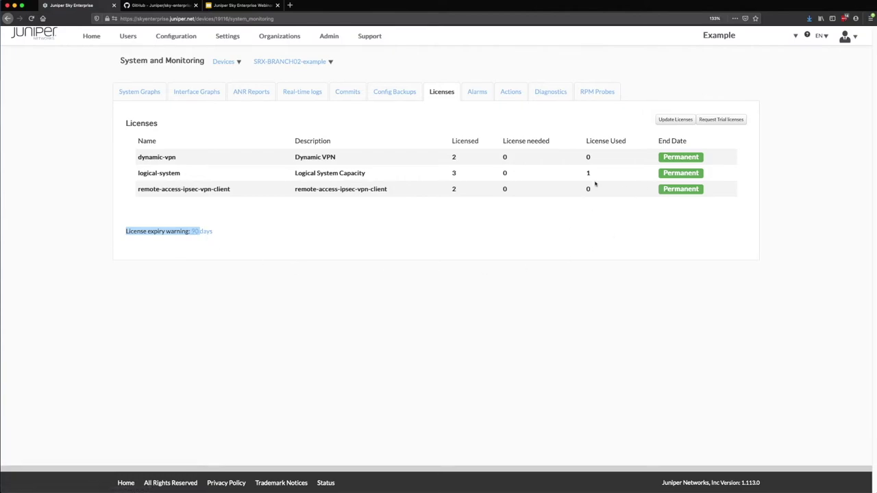
left_click(482, 94)
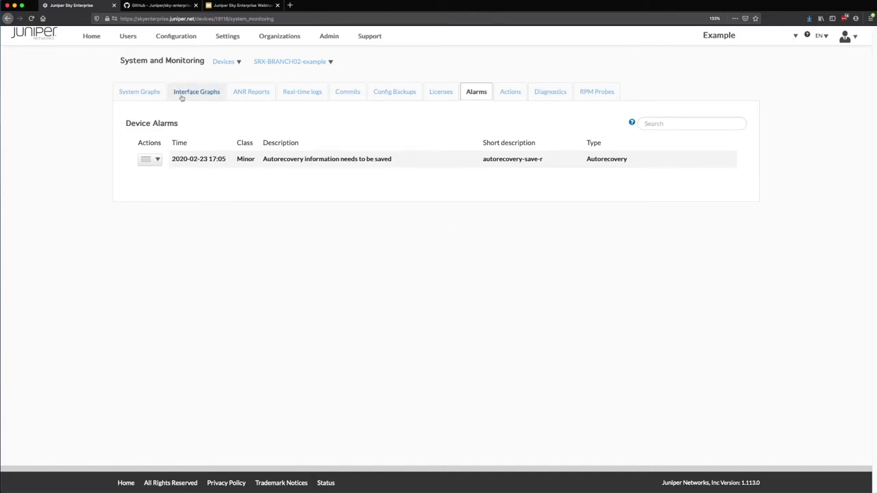
left_click_drag(654, 162, 432, 157)
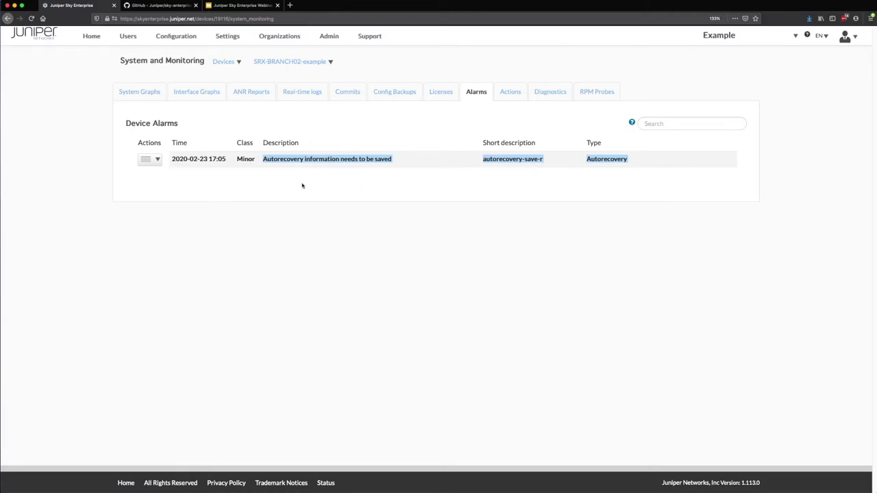
left_click(157, 162)
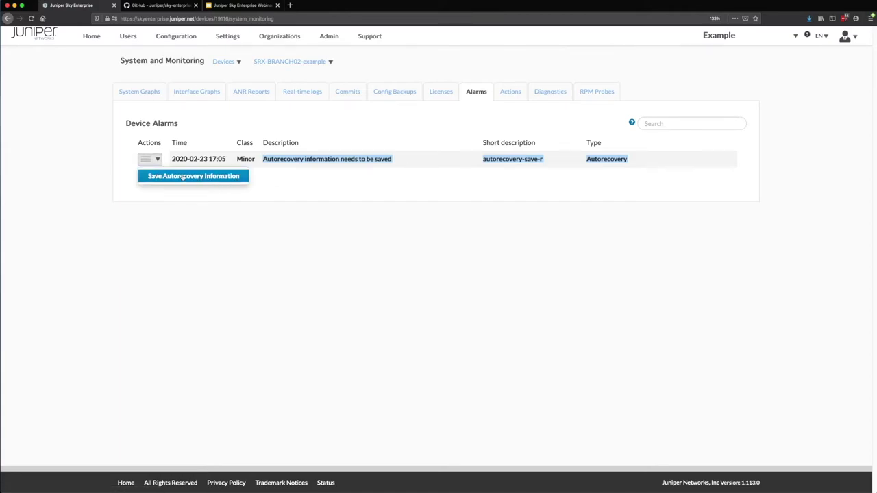
Review the device actions available for SRX-BRANCH02, including its reboot and power options, without running any
left_click(509, 92)
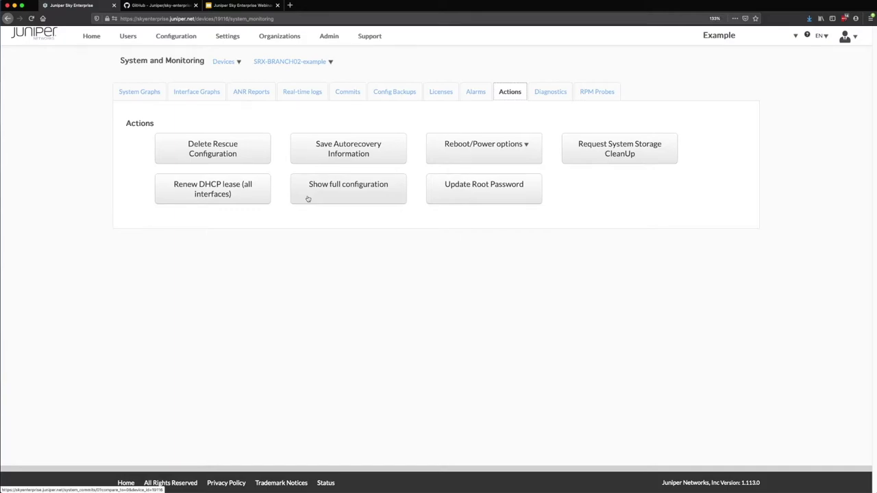
left_click(467, 152)
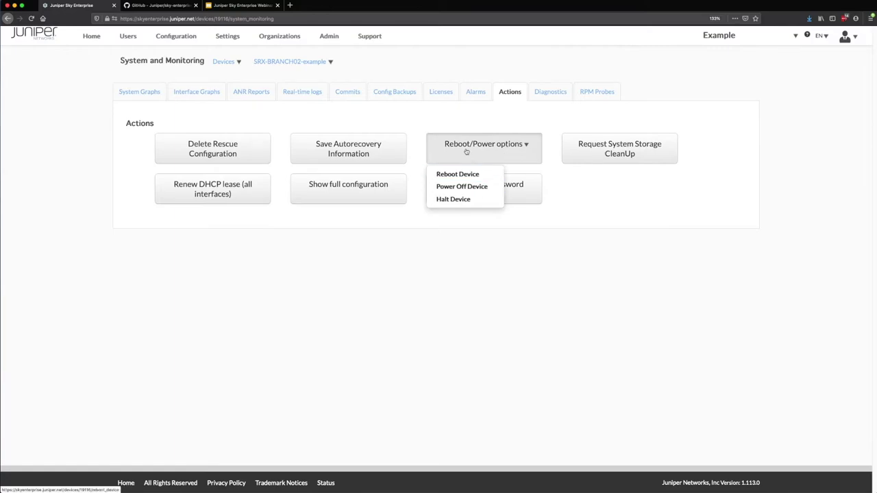
left_click(594, 218)
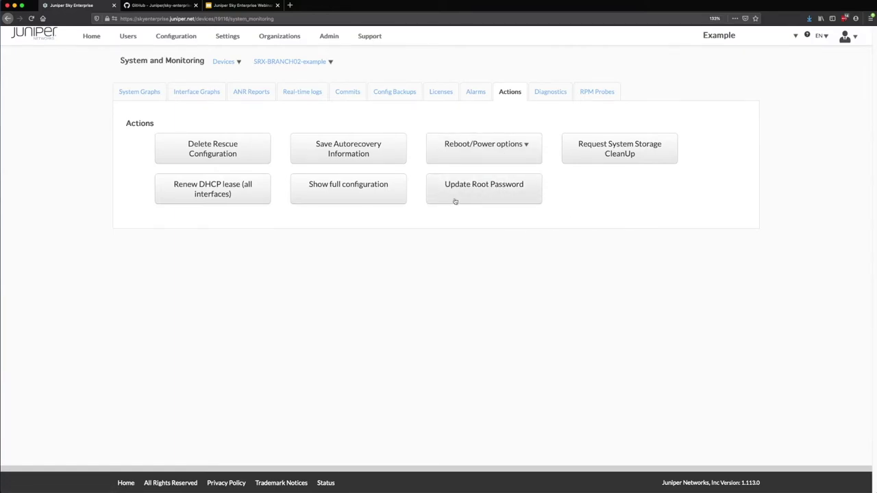
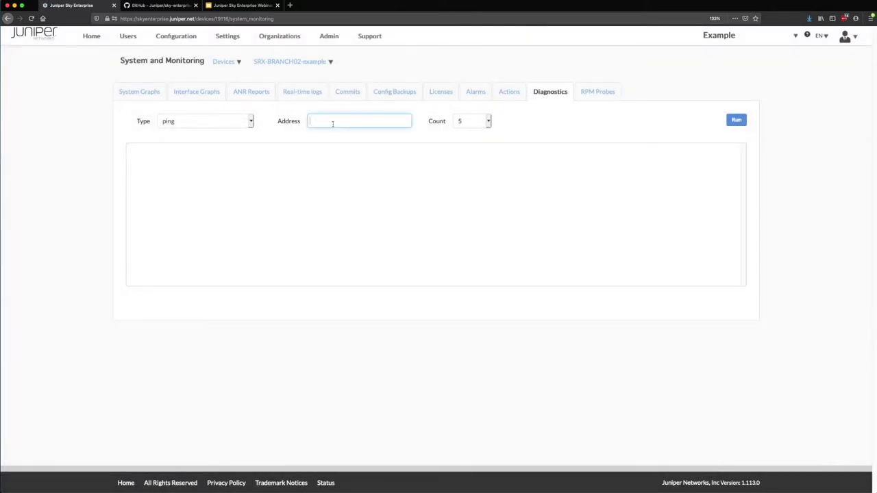
Run a ping diagnostic from SRX-BRANCH02 to 8.8.8.8 with a count of 5 and inspect the round-trip statistics
left_click(321, 132)
left_click(735, 120)
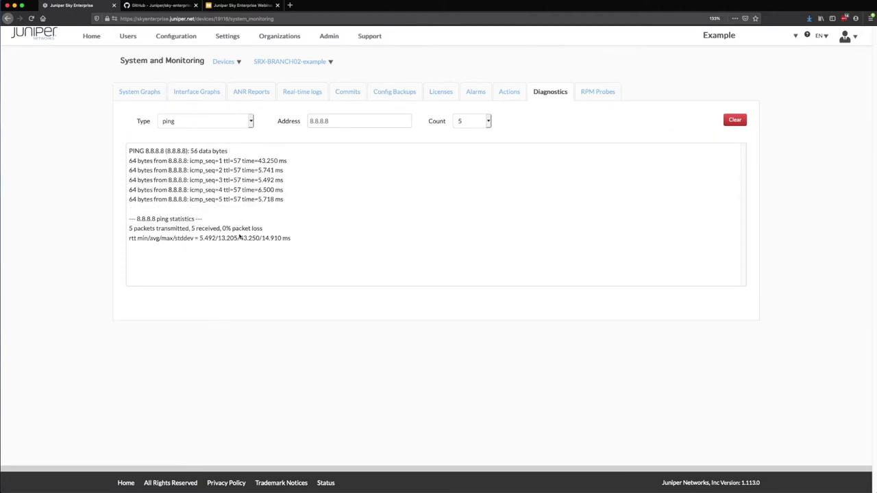
left_click_drag(239, 236, 264, 251)
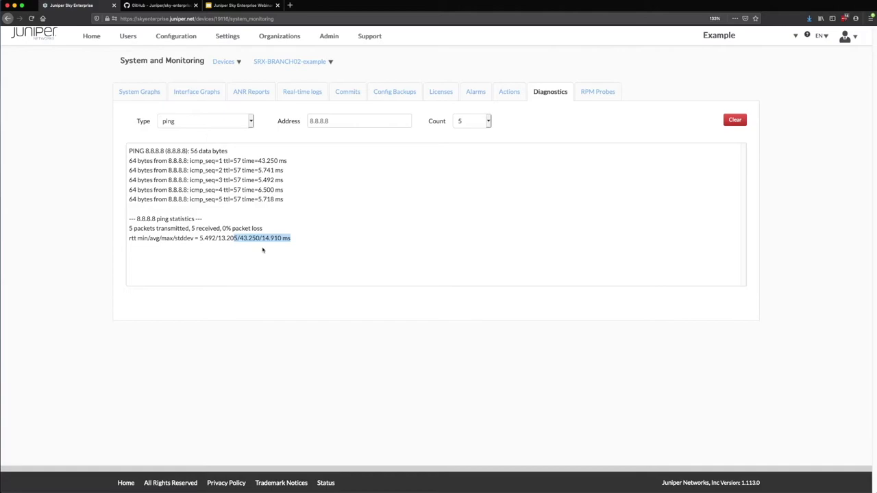
left_click_drag(274, 201, 258, 162)
left_click(314, 201)
Review SRX-BRANCH02's RPM probes and expand the results graph of the test-icmp-8.8.8.8 test in probe-google
left_click(583, 94)
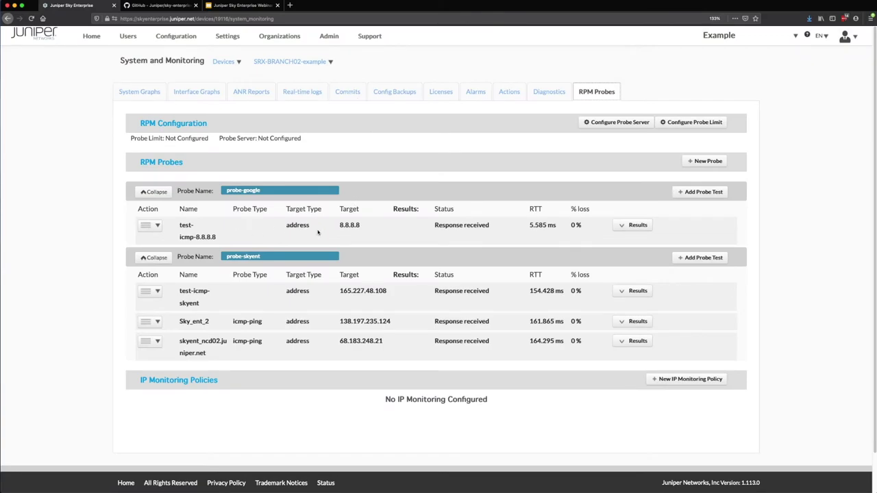
left_click(627, 226)
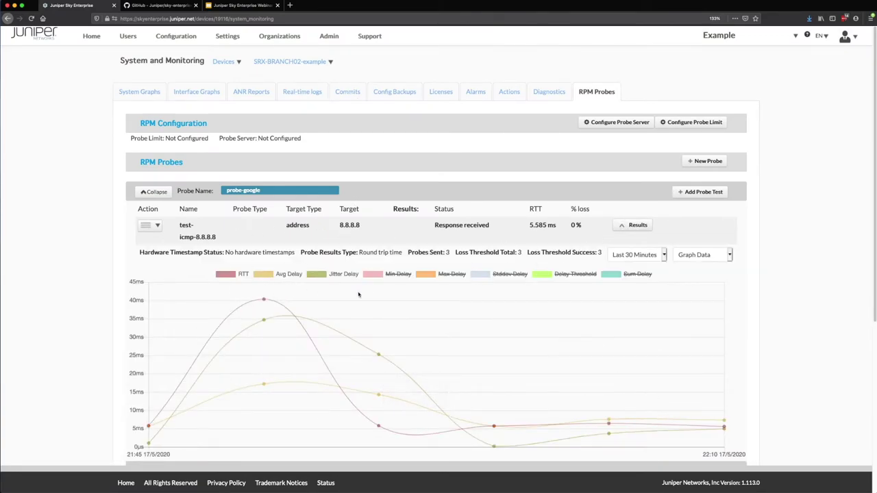
scroll(356, 293, "down", 5)
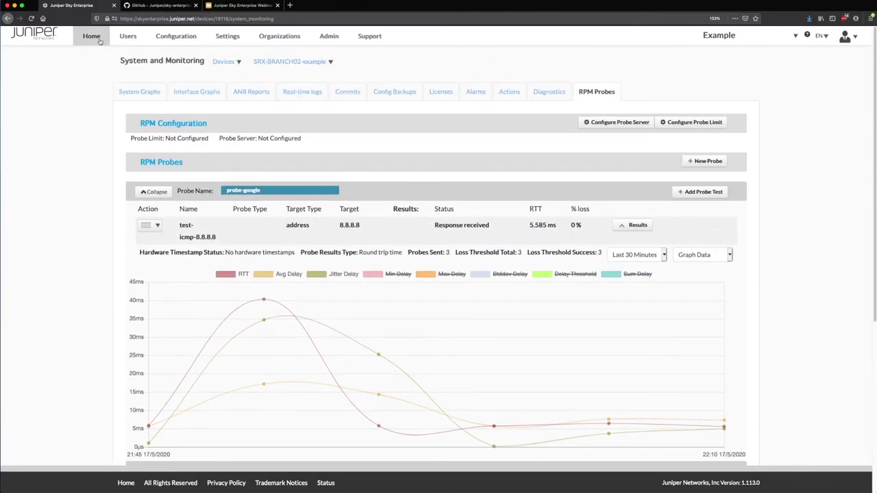
Check the alarm email addresses setting in SRX-BRANCH02's device details and cancel without changes
left_click(99, 40)
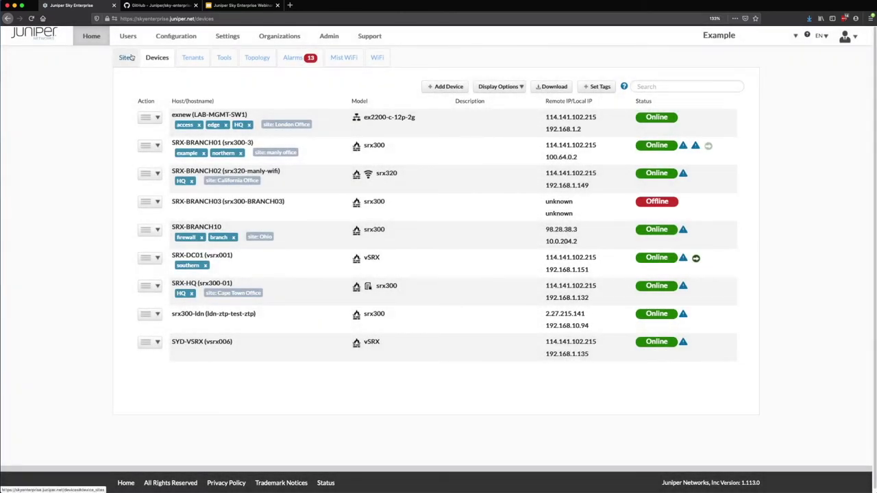
left_click(151, 174)
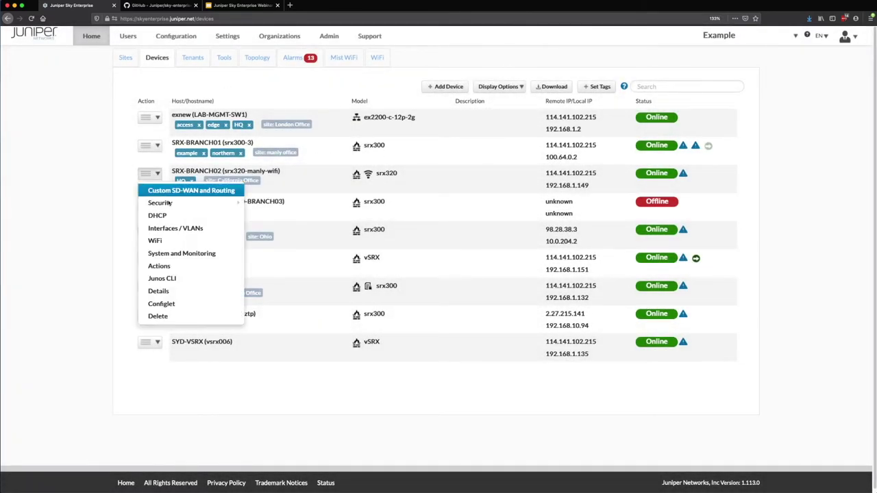
left_click(193, 291)
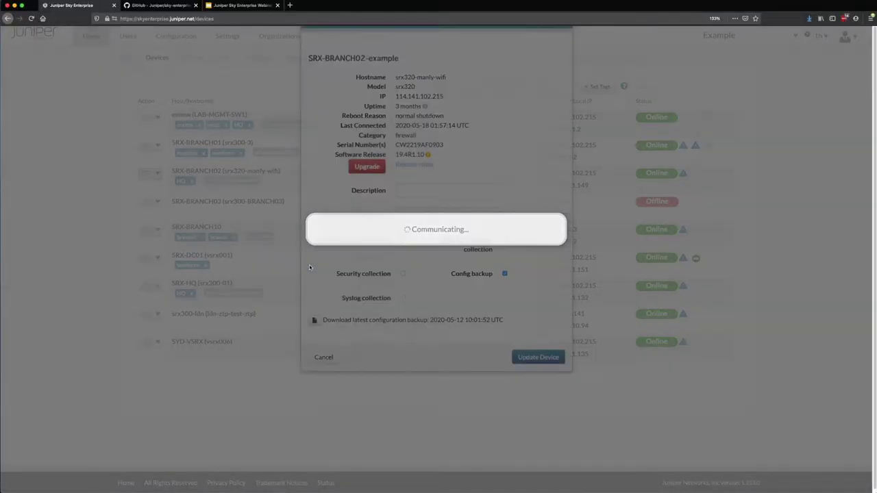
left_click_drag(320, 246, 389, 248)
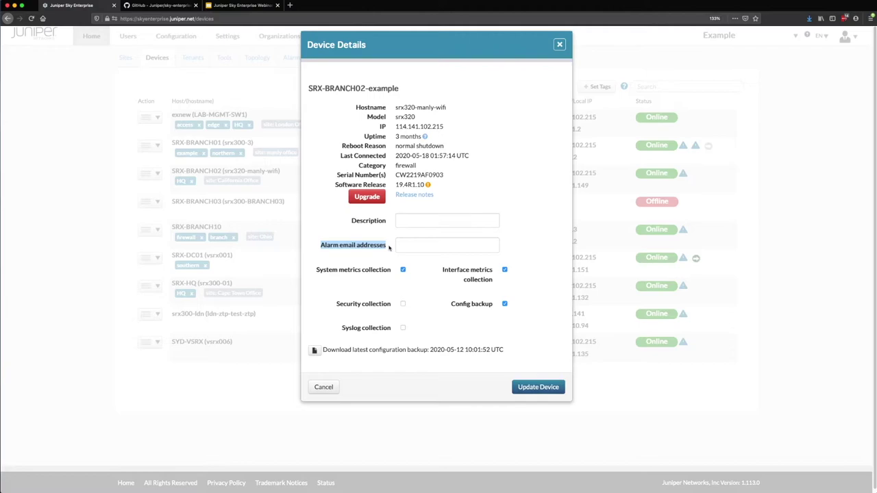
left_click(411, 247)
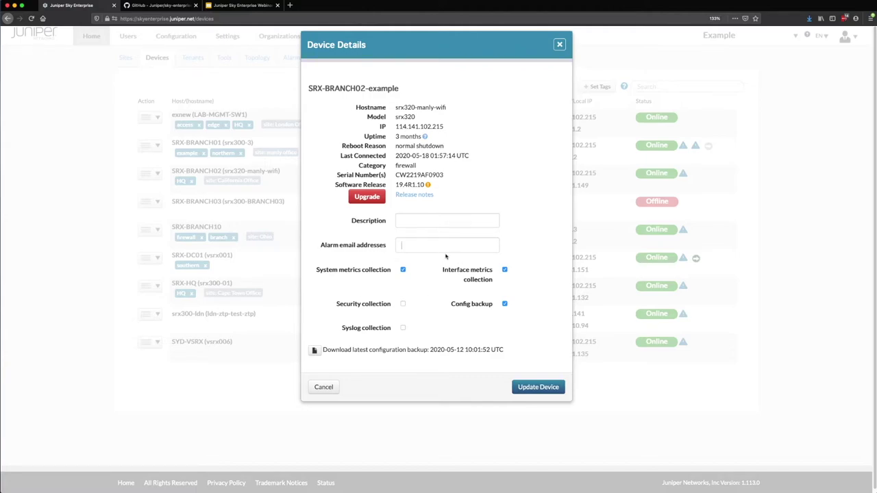
left_click_drag(326, 89, 396, 91)
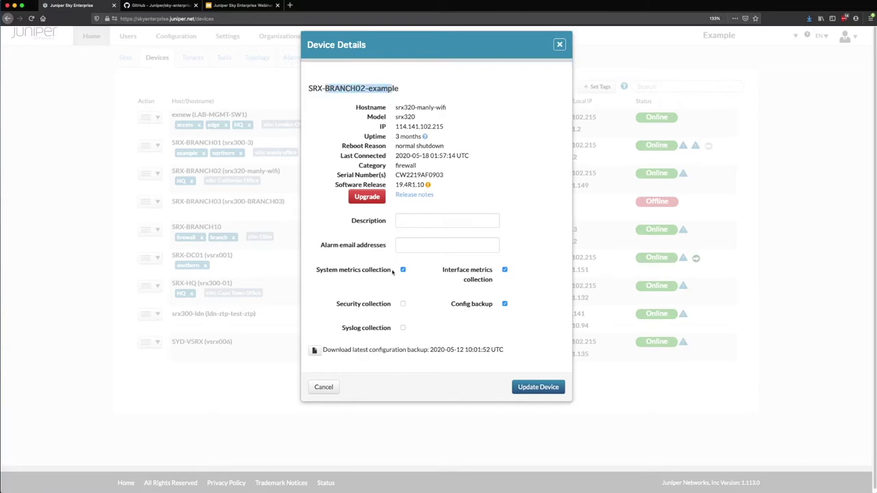
left_click_drag(319, 245, 388, 246)
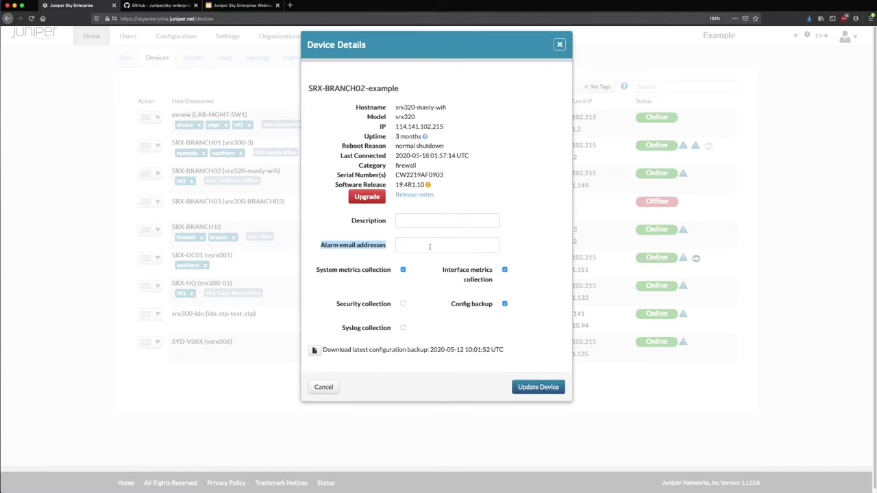
left_click(330, 386)
Locate the Default alarm emails field in the company's general settings
left_click(232, 38)
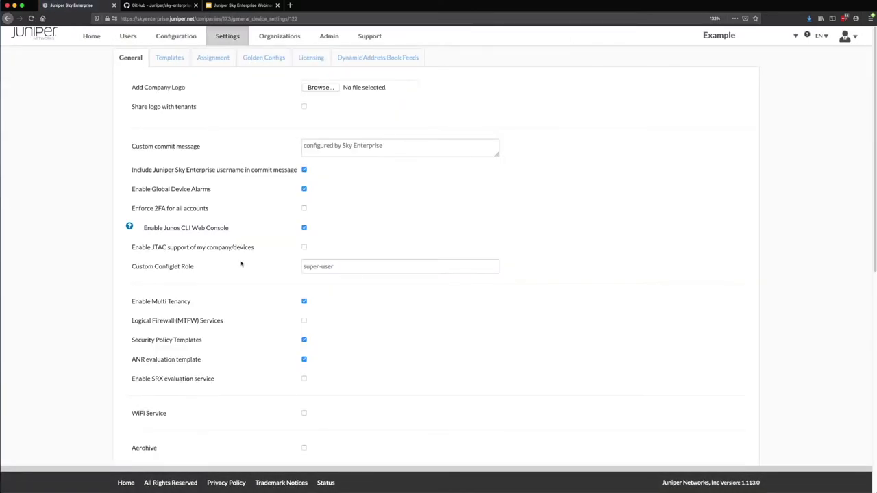
scroll(251, 300, "down", 3)
scroll(250, 300, "down", 5)
left_click_drag(146, 304, 338, 307)
left_click(346, 305)
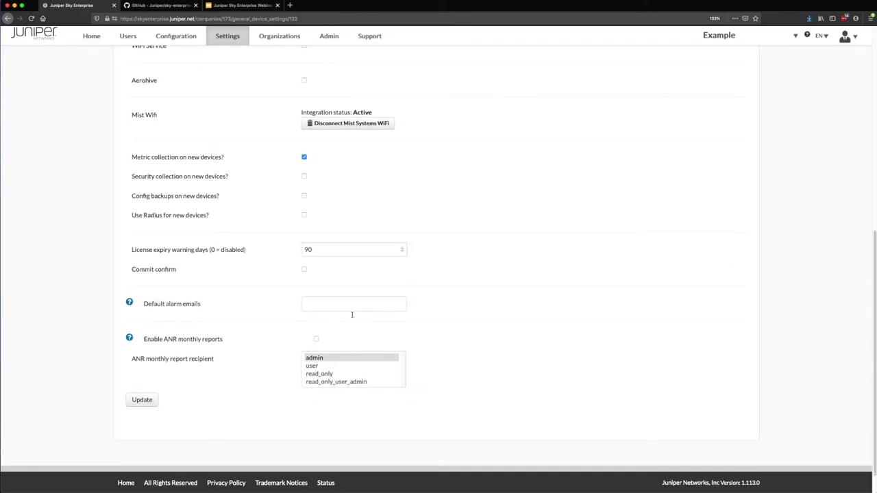
Try Commit confirm in the general settings with timeouts of 6 minutes and 5 minutes, and disable it again
left_click(305, 271)
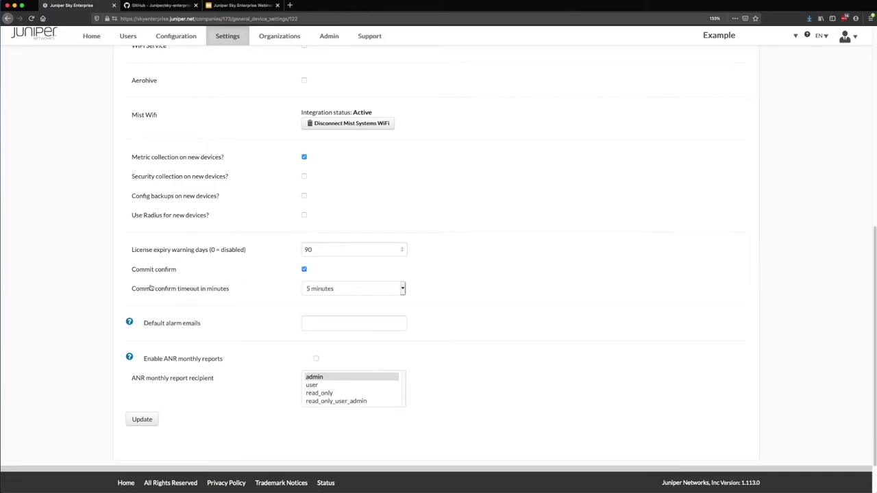
left_click(312, 293)
left_click(309, 294)
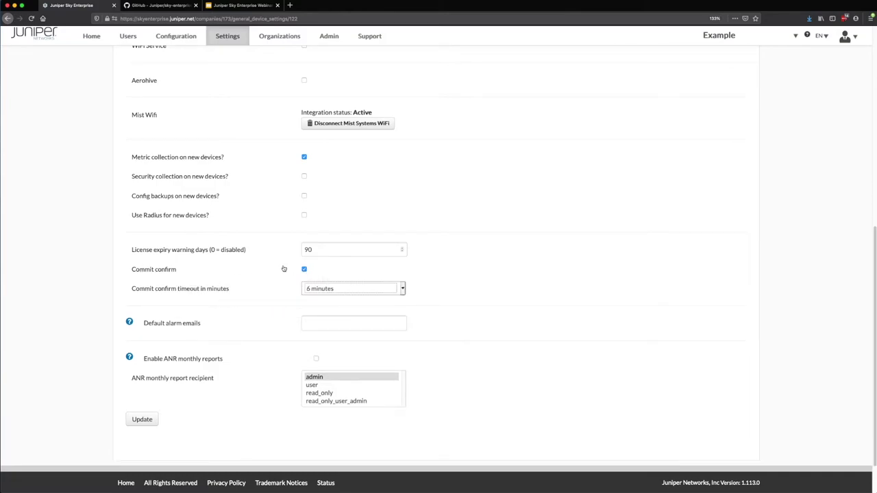
left_click(321, 290)
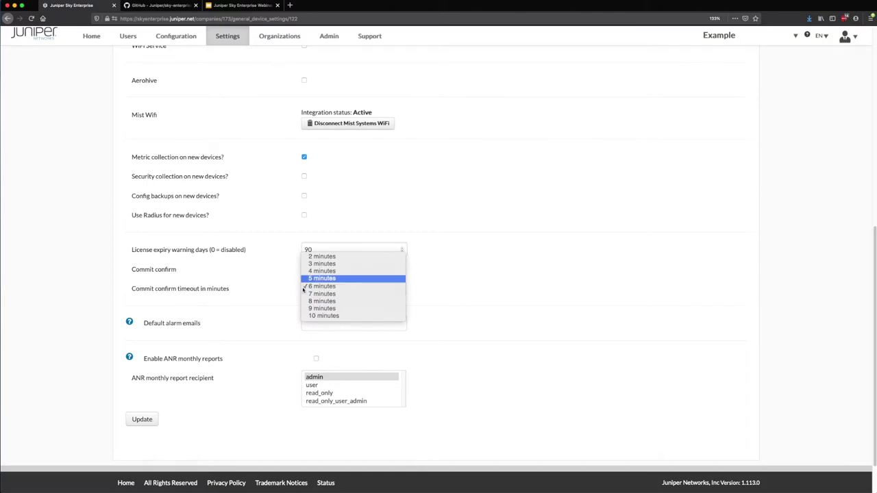
left_click(308, 283)
left_click(322, 288)
left_click(274, 294)
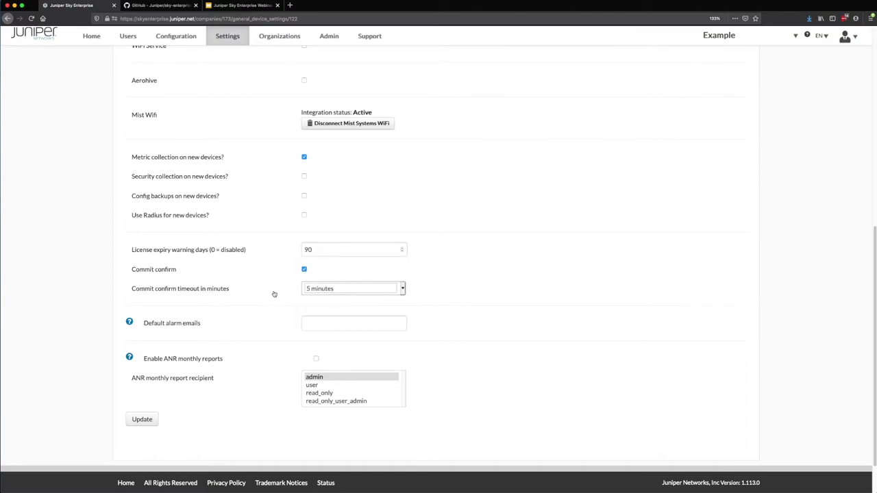
left_click(304, 270)
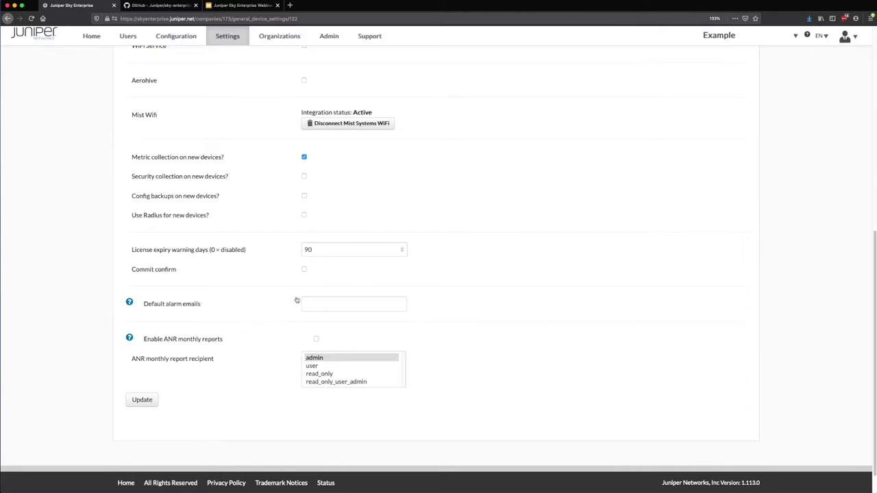
left_click(144, 403)
Enable config backups on new devices and point out the Use Radius for new devices option
left_click_drag(139, 197, 253, 203)
left_click(304, 197)
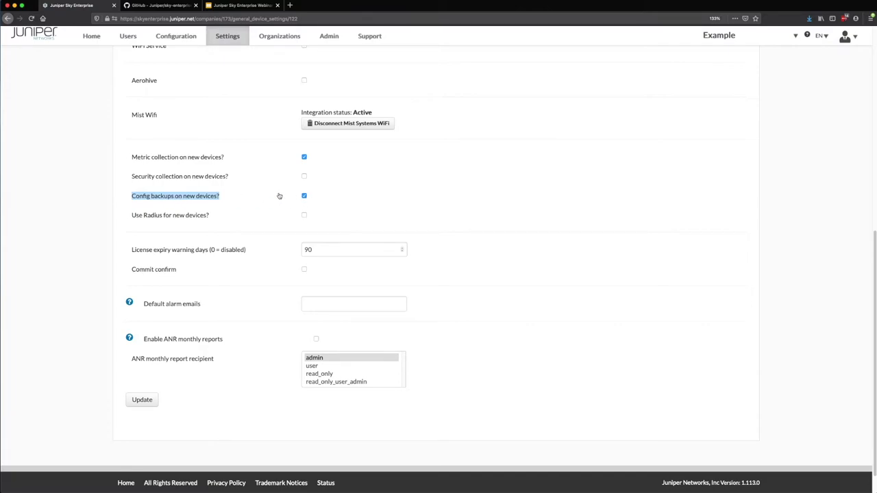
left_click_drag(145, 220, 299, 221)
left_click(301, 221)
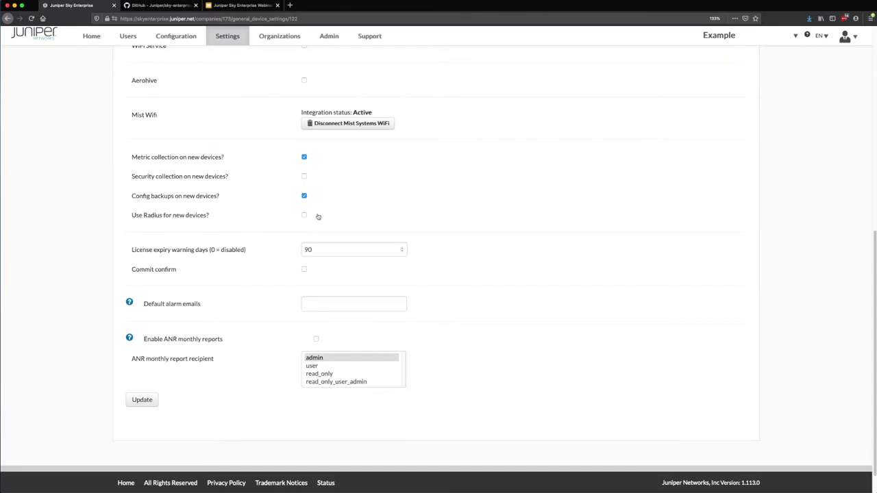
Enable JTAC support of the company and its devices in the general settings
scroll(318, 217, "up", 5)
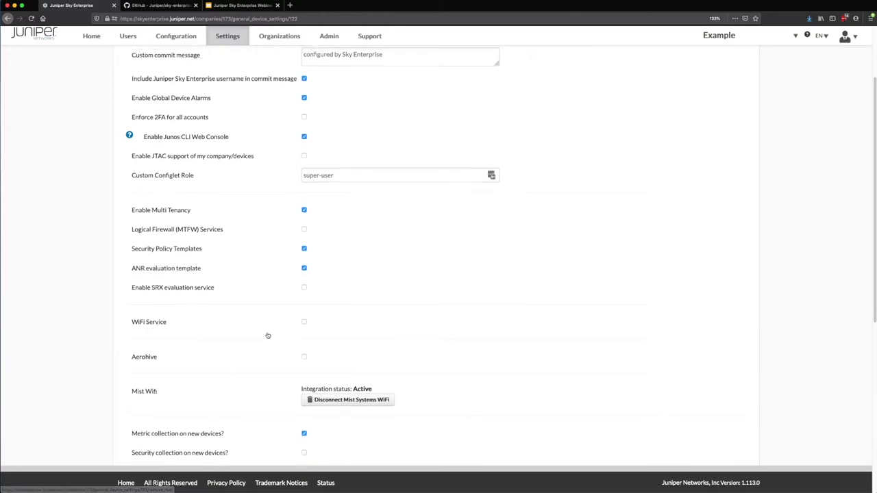
scroll(299, 313, "up", 2)
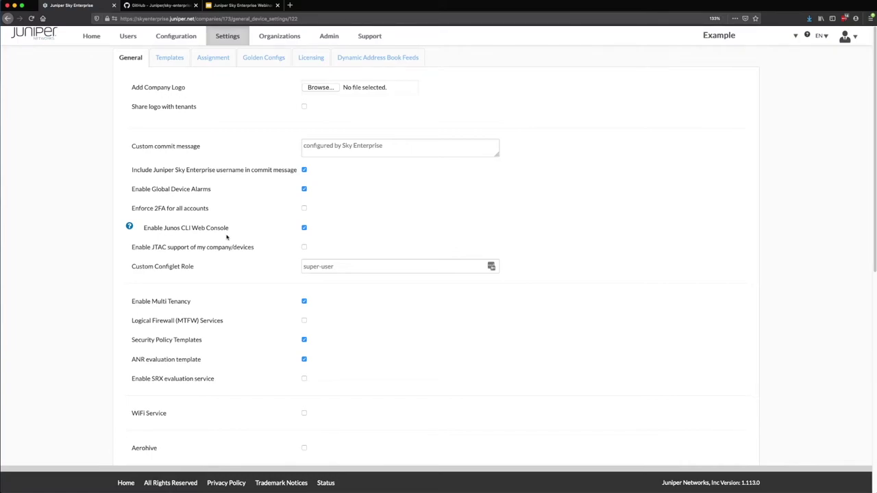
left_click_drag(254, 248, 152, 249)
left_click(304, 247)
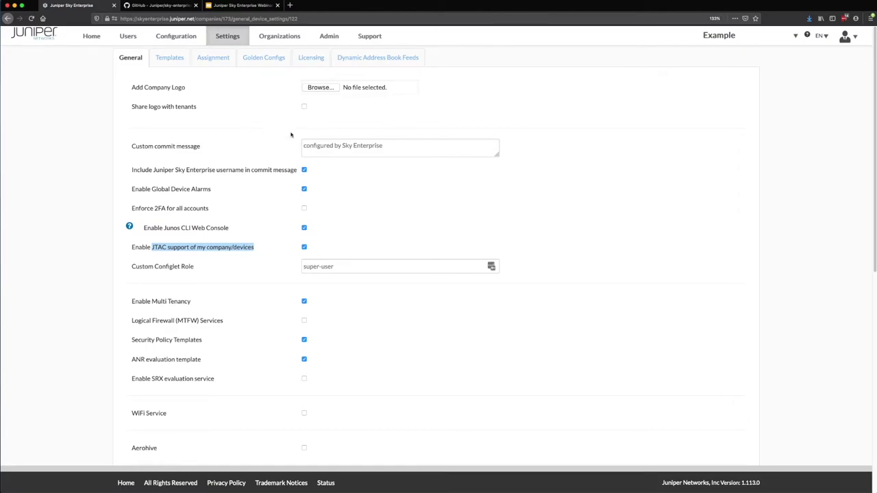
Review the custom security feeds in the Dynamic Address Book Feeds settings, including the items of the test feed
left_click(360, 60)
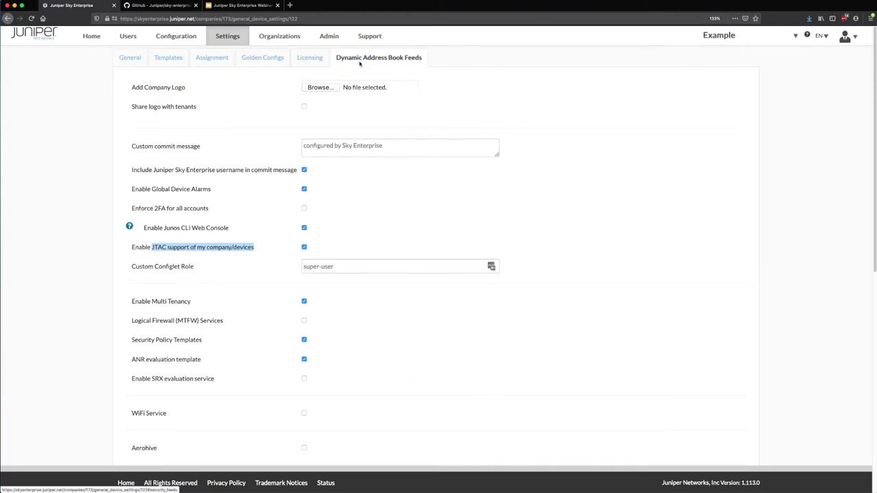
left_click_drag(120, 90, 209, 89)
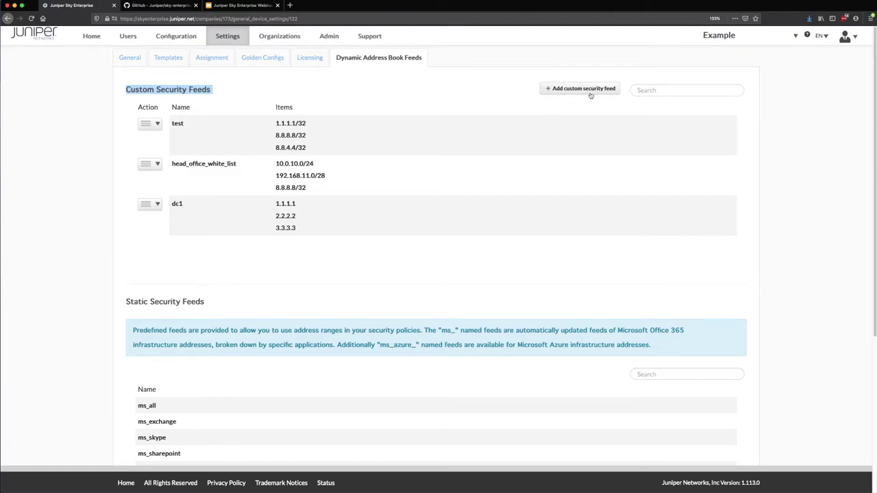
left_click_drag(172, 123, 271, 141)
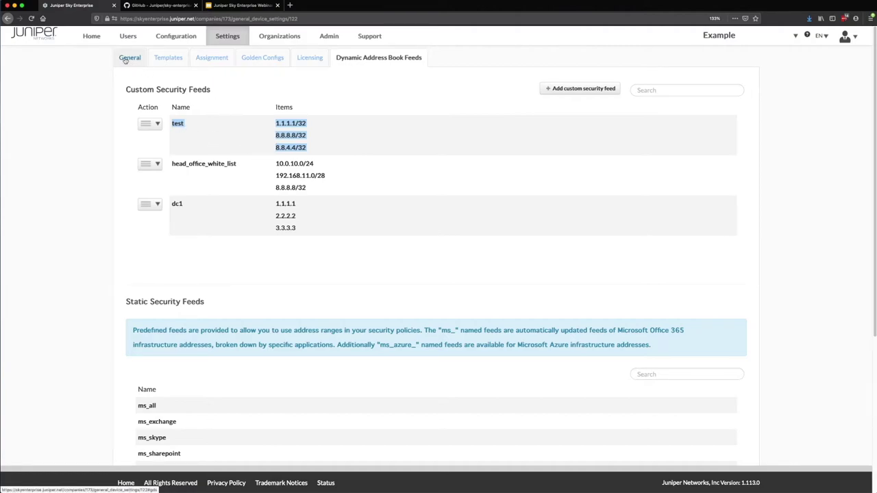
Show the IP and MAC Address Search tool and its address types, keeping IP Address as the lookup type
left_click(92, 41)
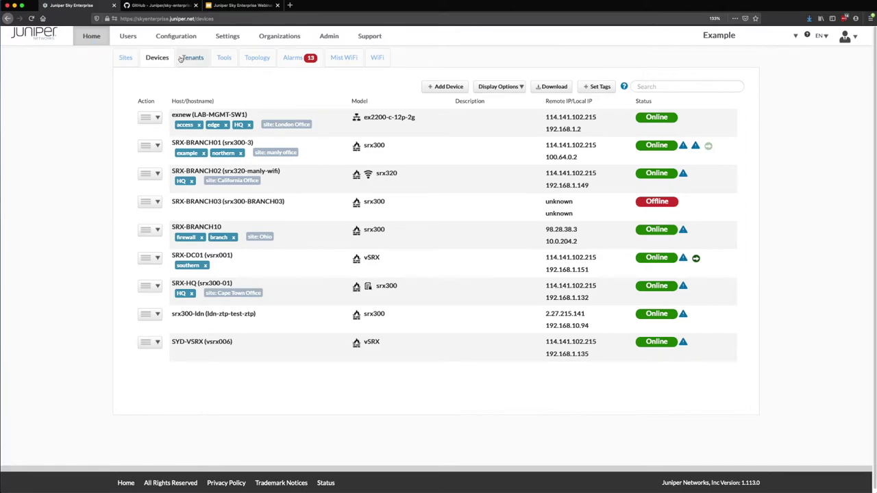
left_click(219, 60)
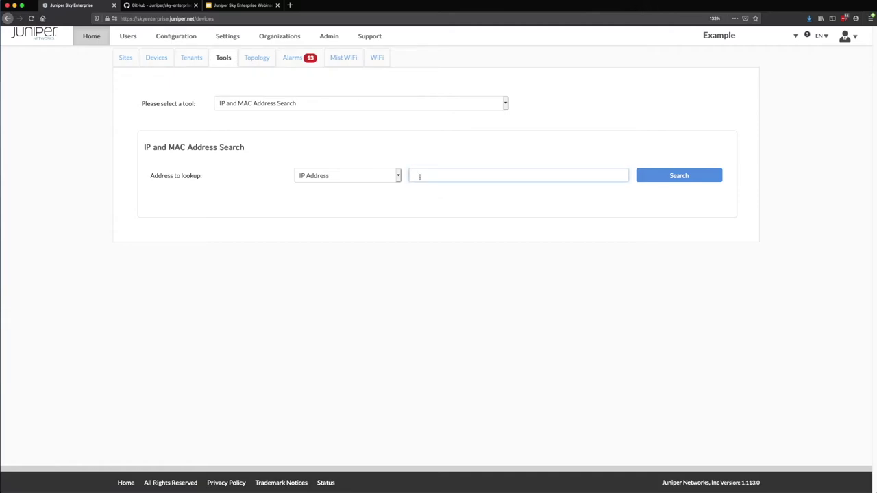
left_click(381, 177)
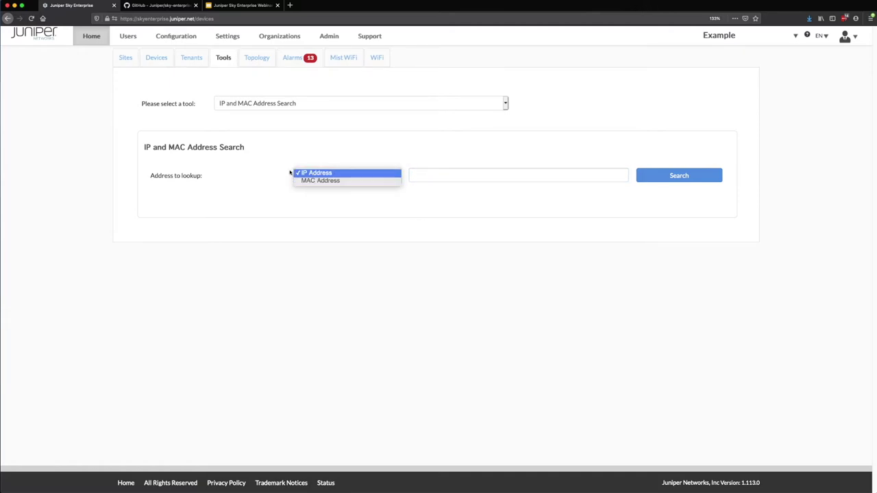
left_click(269, 172)
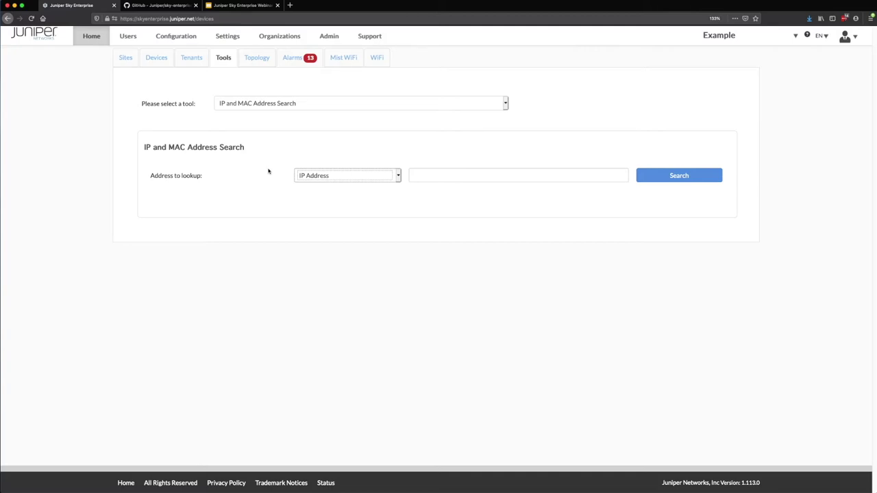
View the system graphs of the exnew-example switch from the topology, and open its Interfaces / VLANs configuration
left_click(427, 176)
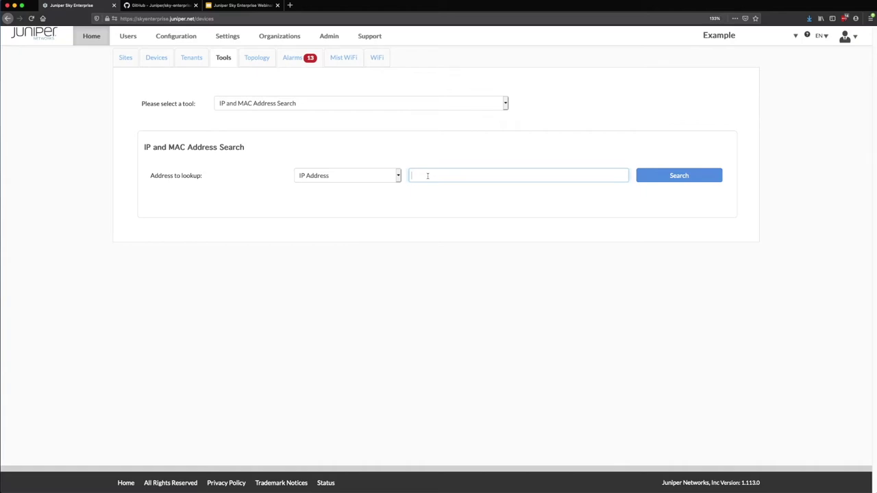
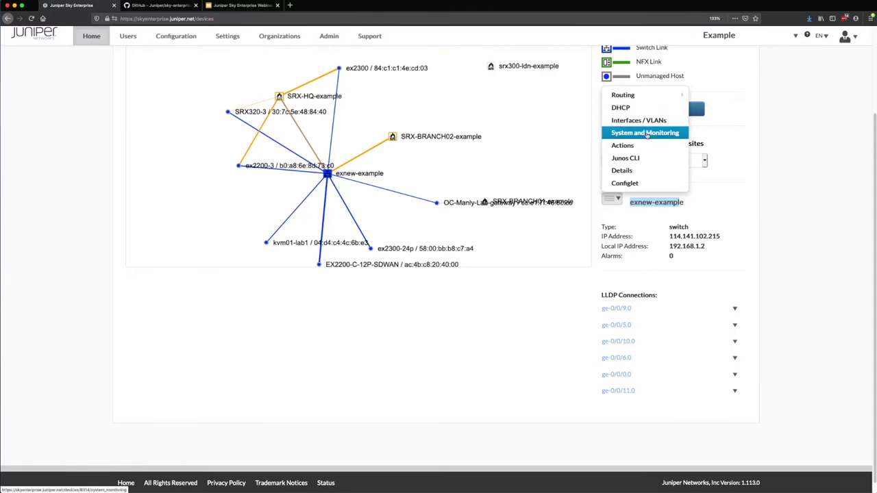
left_click(647, 133)
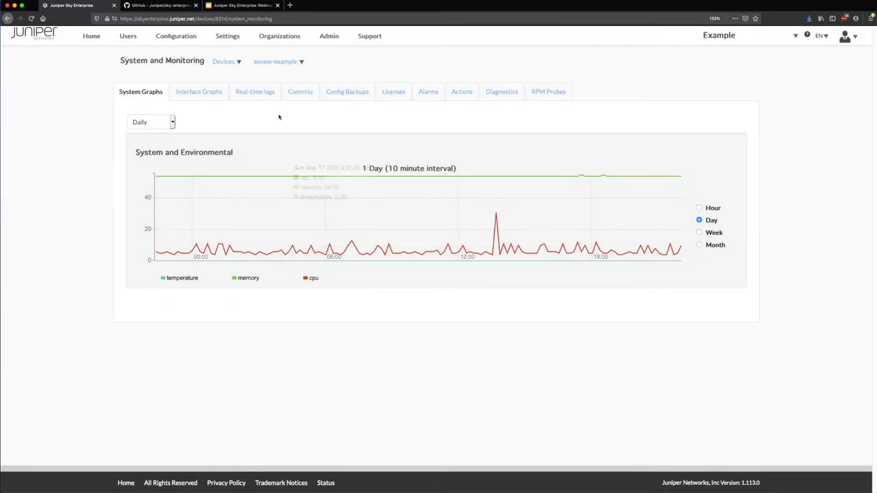
left_click(275, 63)
left_click(312, 141)
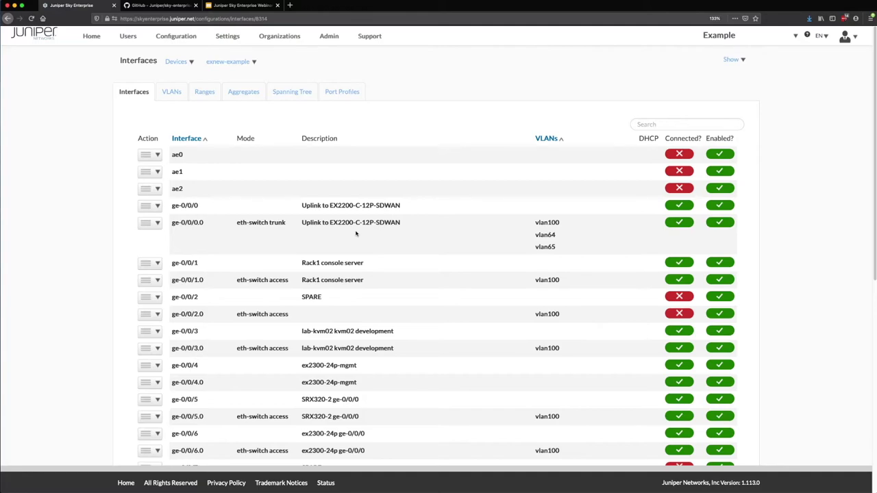
Point out the uplink description of ge-0/0/0.0 and show the actions available for interface ge-0/0/0
mouse_move(198, 295)
left_click_drag(300, 222, 409, 226)
left_click(373, 311)
left_click(156, 207)
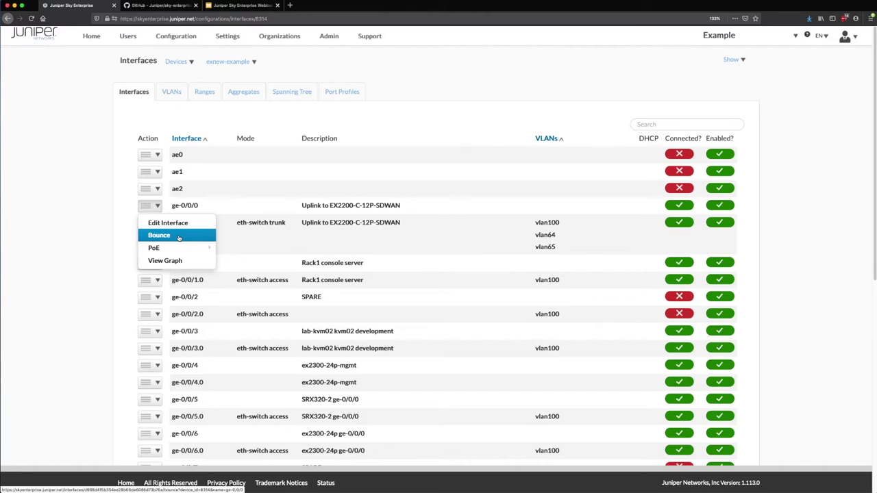
left_click(263, 241)
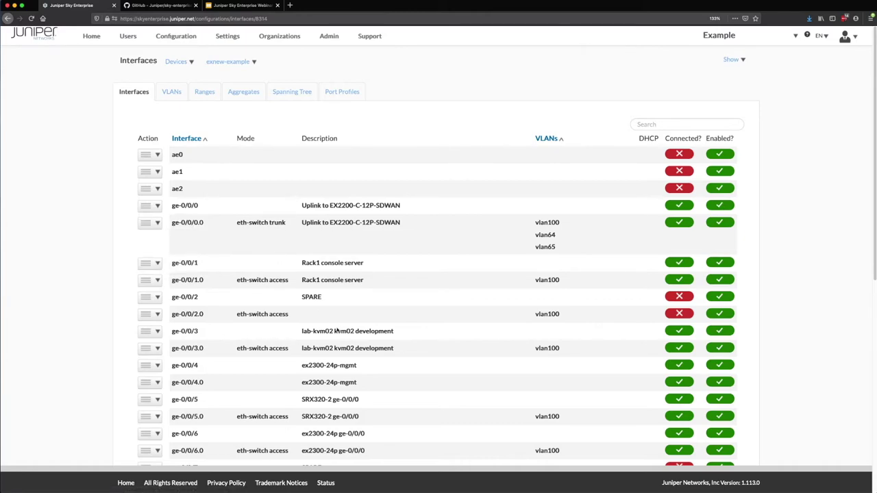
Review the switch's interface list, highlighting access and trunk modes, descriptions, and the DHCP, Connected and Enabled columns
left_click_drag(226, 320, 297, 312)
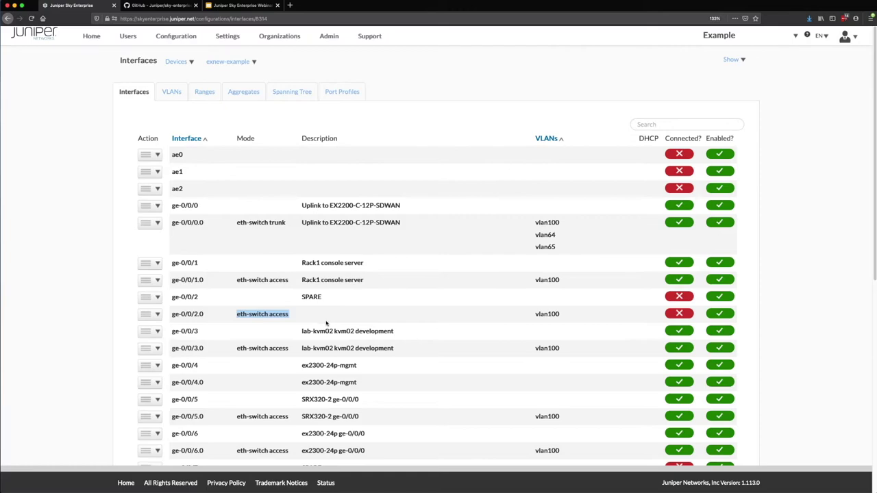
left_click_drag(236, 223, 285, 226)
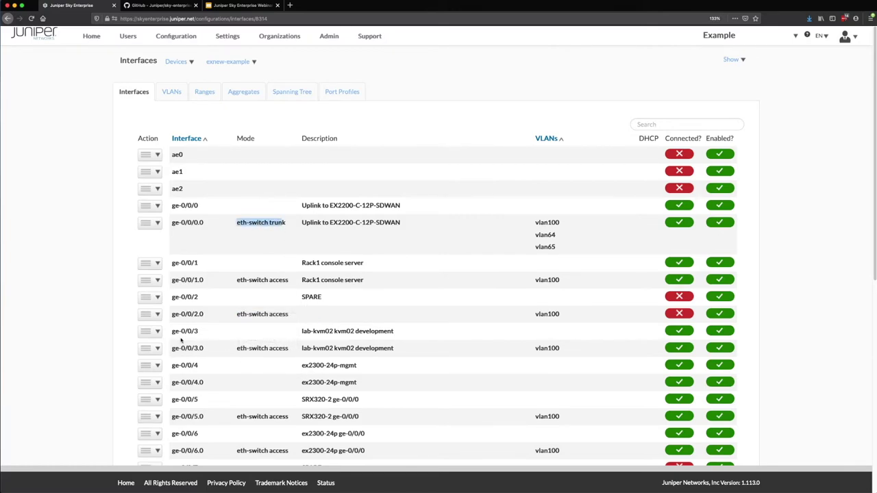
scroll(302, 373, "down", 5)
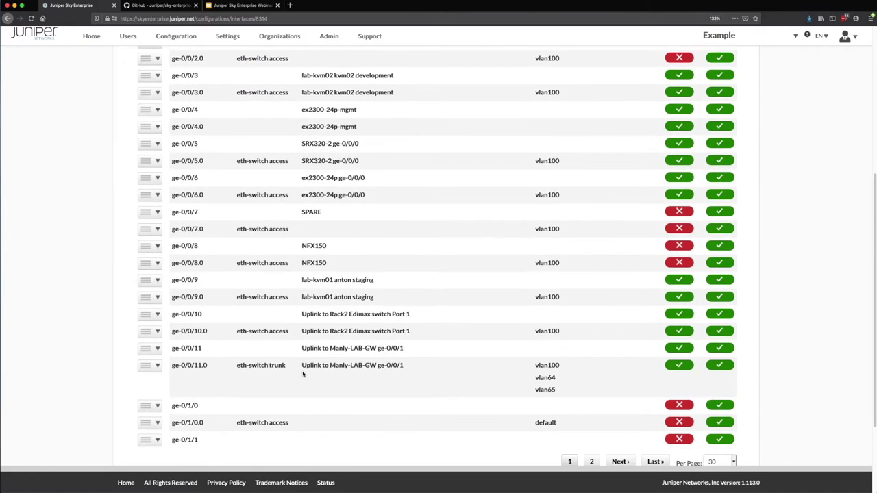
left_click_drag(411, 374, 281, 224)
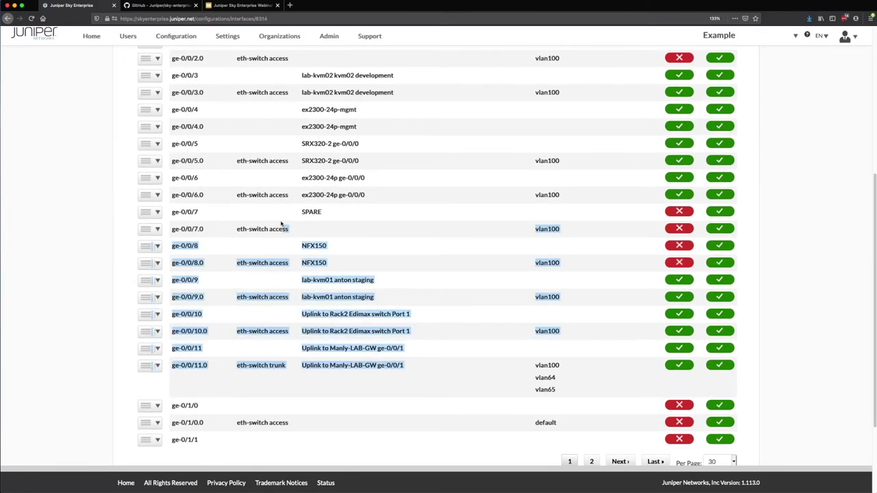
left_click(324, 276)
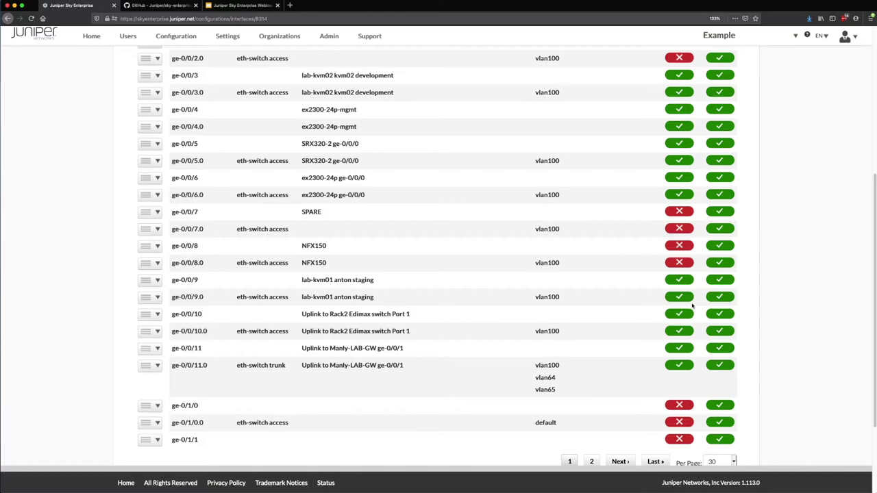
scroll(676, 312, "up", 5)
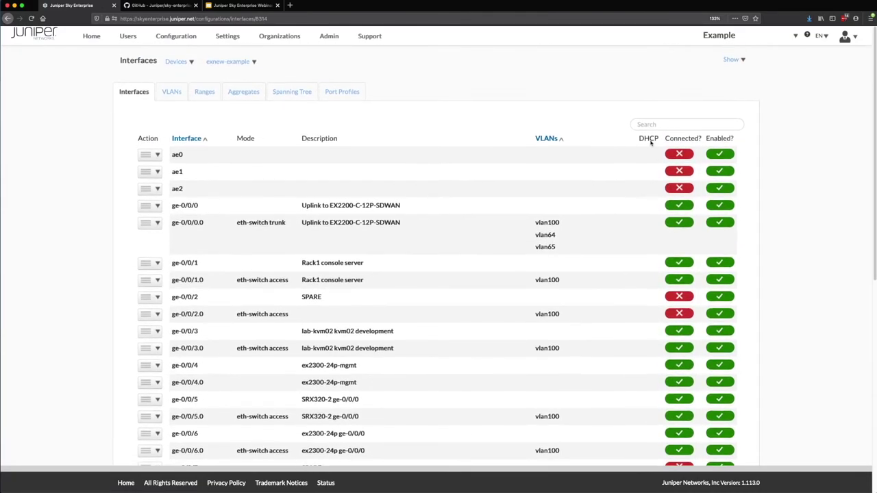
scroll(652, 313, "down", 6)
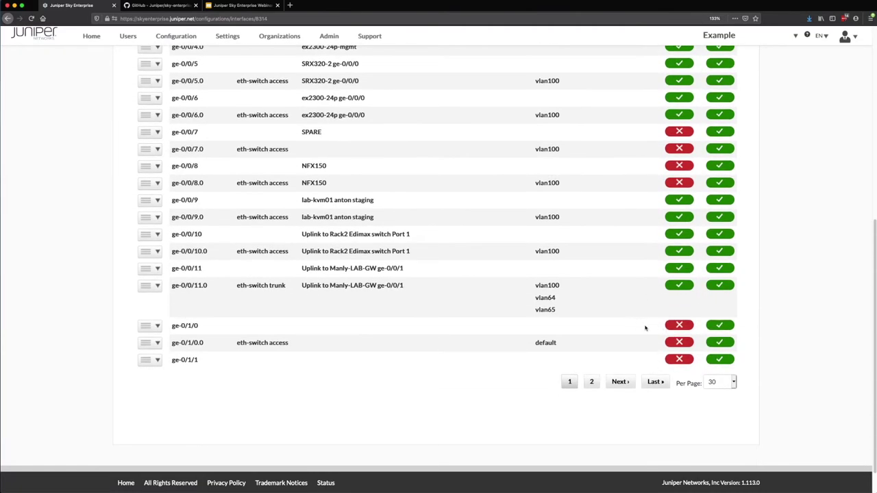
scroll(293, 359, "up", 6)
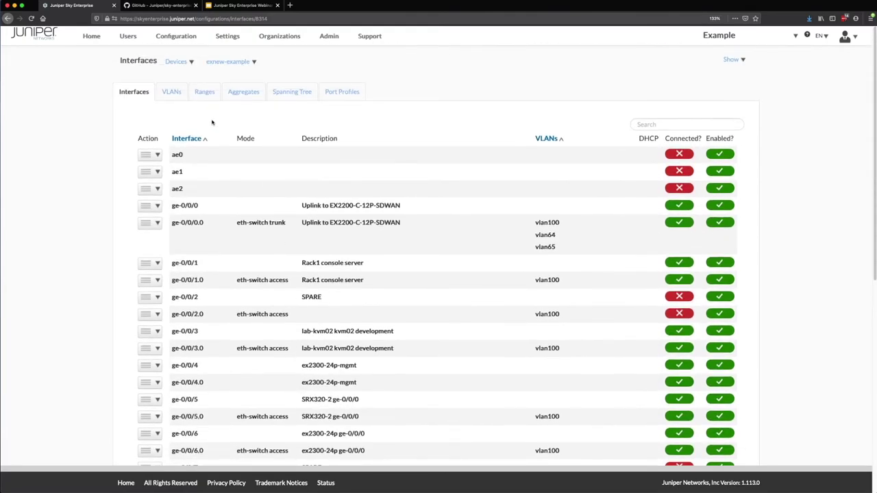
Review the data VLANs of the switch with their descriptions, L3 interface and member interfaces, and point out the New VLAN option
left_click(172, 93)
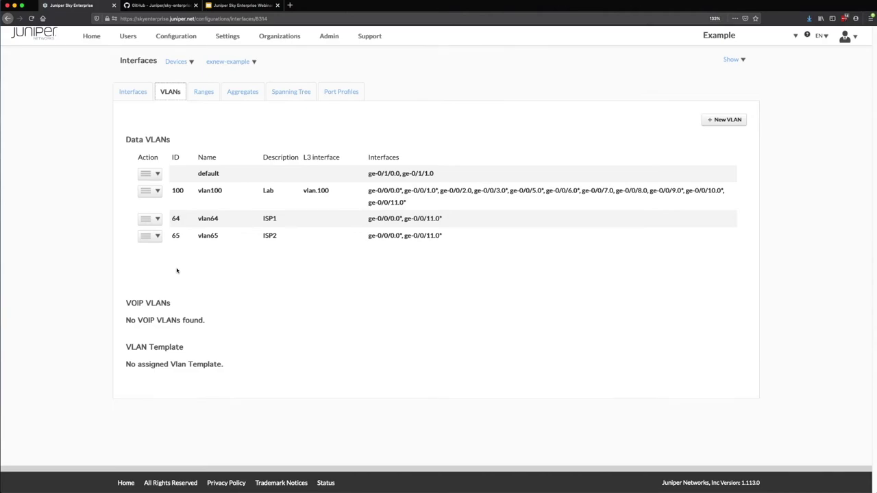
left_click_drag(251, 196, 507, 206)
left_click_drag(470, 242, 619, 237)
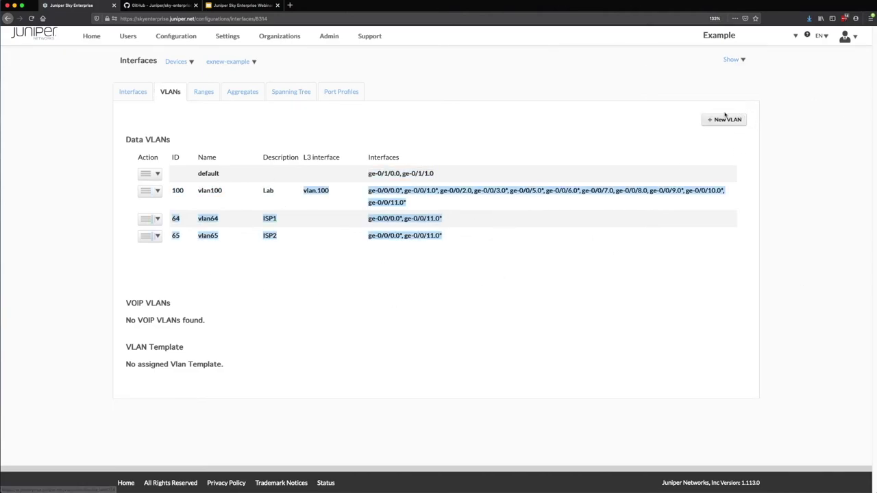
Examine the Spanning Tree overview, comparing this bridge with the root bridge and checking the interfaces' states and the root port
left_click(296, 92)
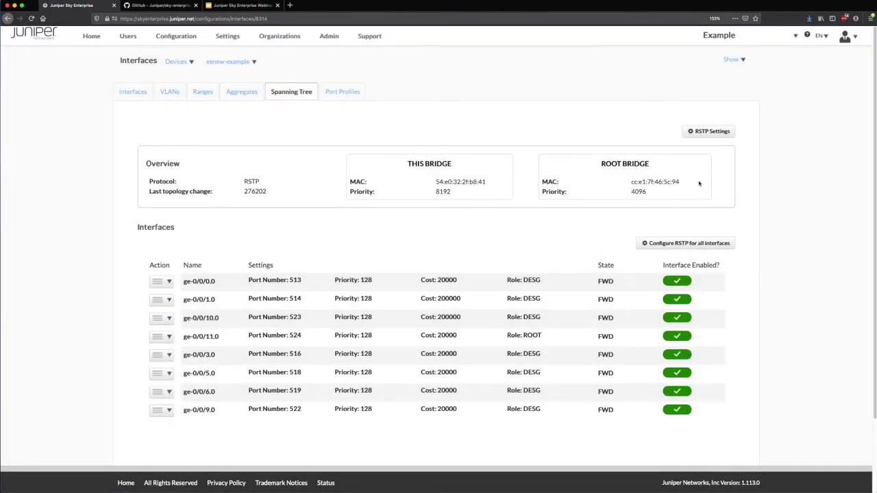
left_click_drag(699, 183, 627, 182)
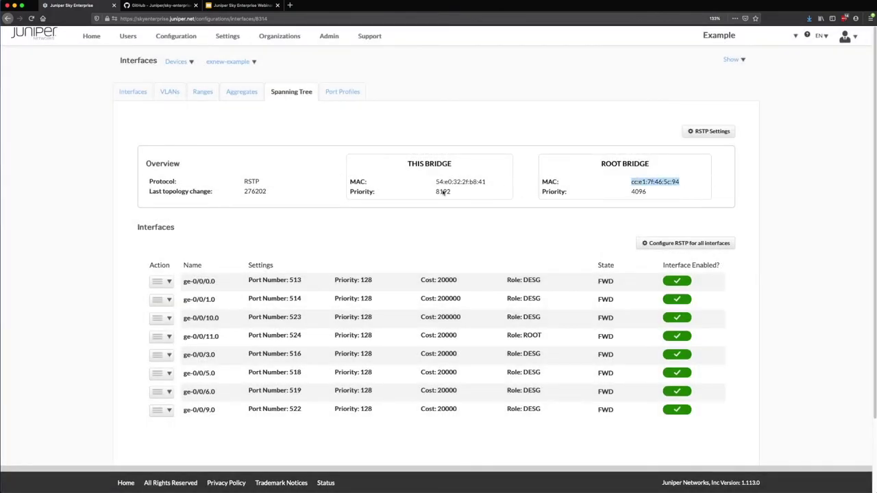
left_click_drag(444, 182, 505, 182)
left_click_drag(630, 183, 708, 185)
left_click_drag(597, 280, 598, 416)
left_click(597, 336)
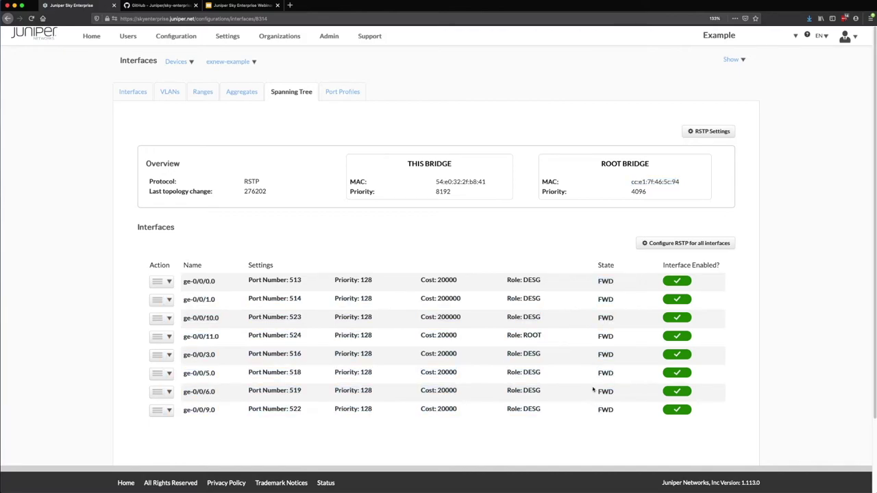
left_click_drag(513, 337, 187, 347)
left_click(187, 347)
Show the RSTP configuration options of interface ge-0/0/11.0 and close them without applying changes
left_click(165, 337)
left_click(198, 354)
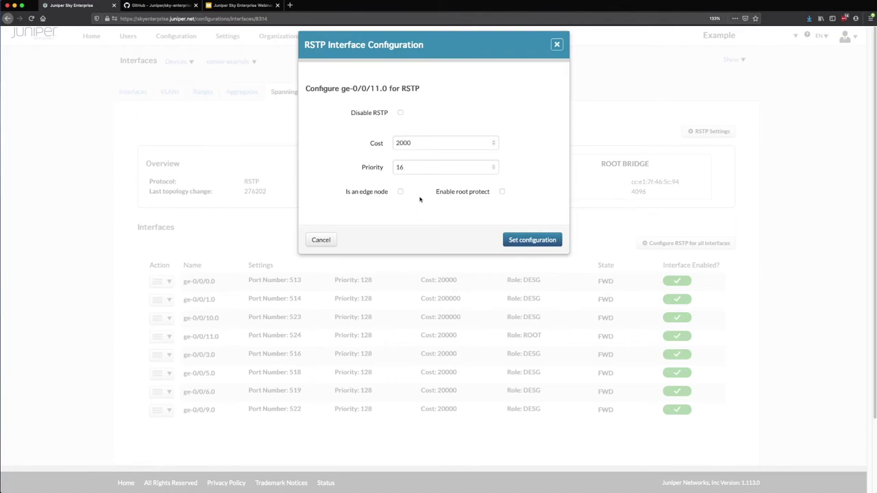
left_click(321, 240)
Show the switch-wide RSTP settings and the available bridge priorities, and close them without changing anything
left_click(725, 135)
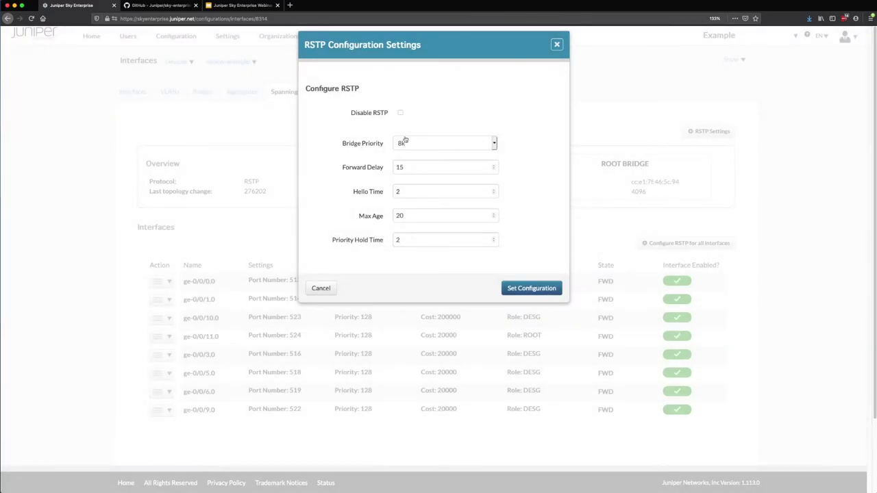
left_click(405, 142)
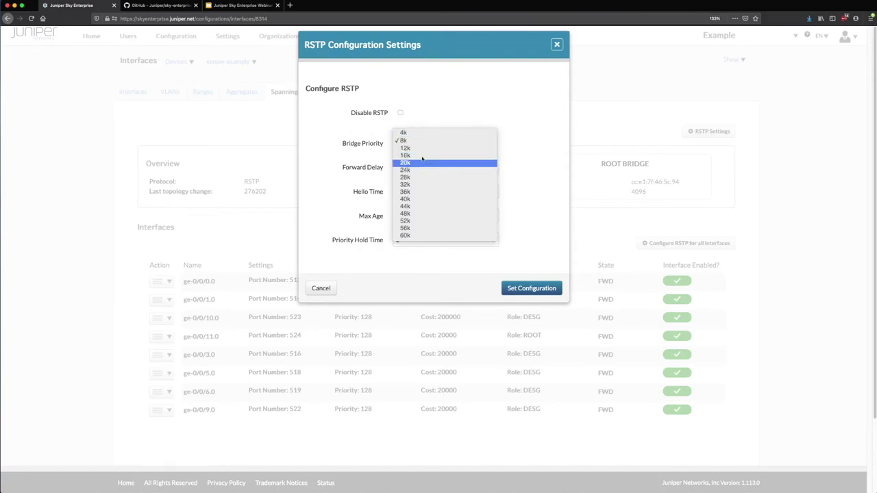
left_click(322, 288)
left_click(322, 287)
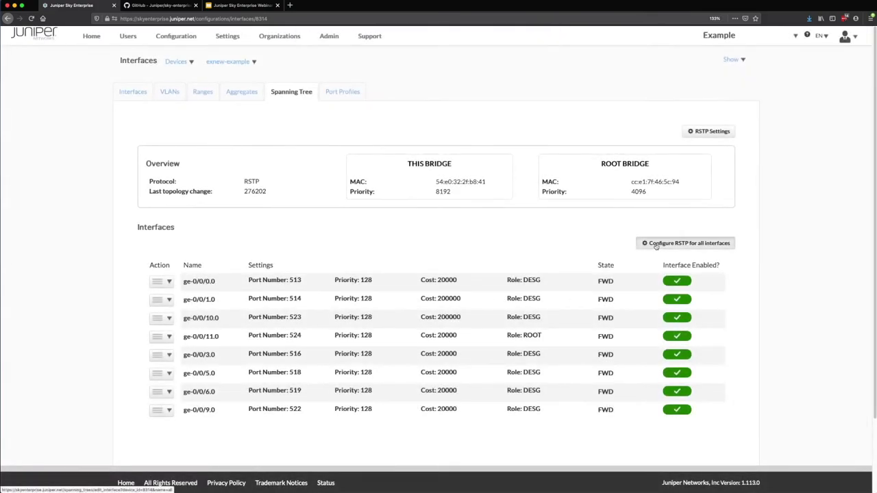
Show the RSTP options for all interfaces with Enable all interface ticked, and cancel without applying them
left_click(656, 244)
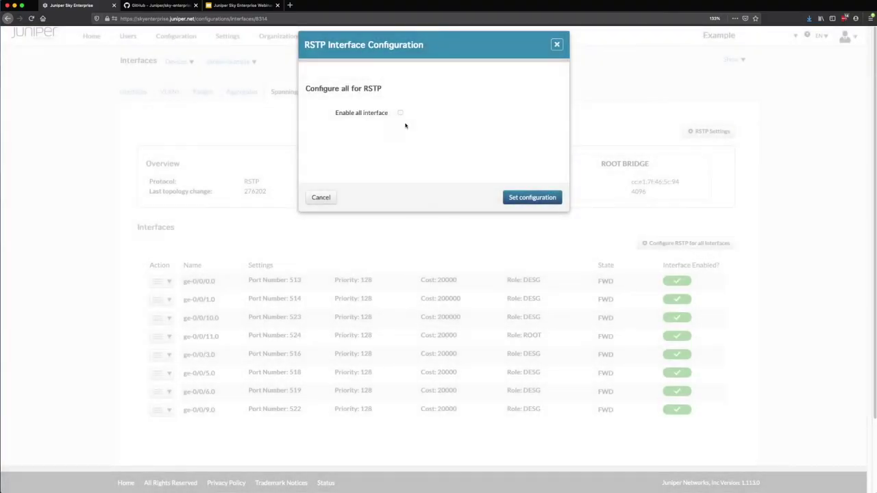
left_click(400, 112)
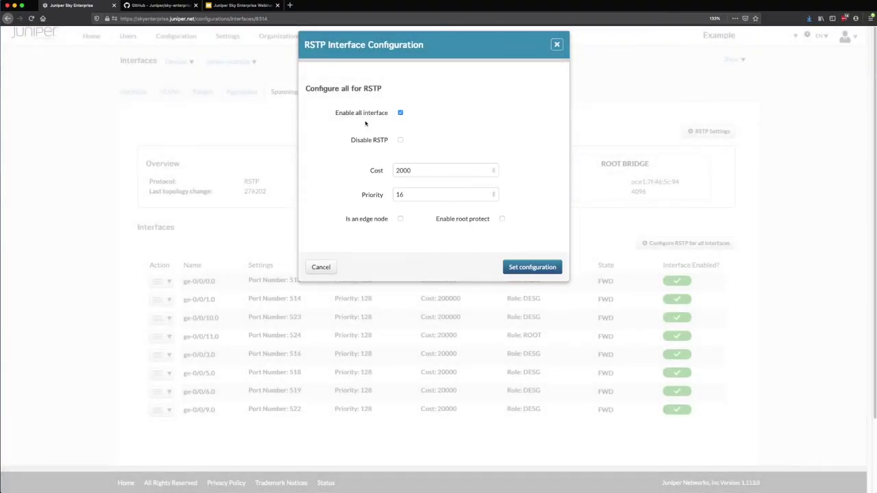
left_click(320, 268)
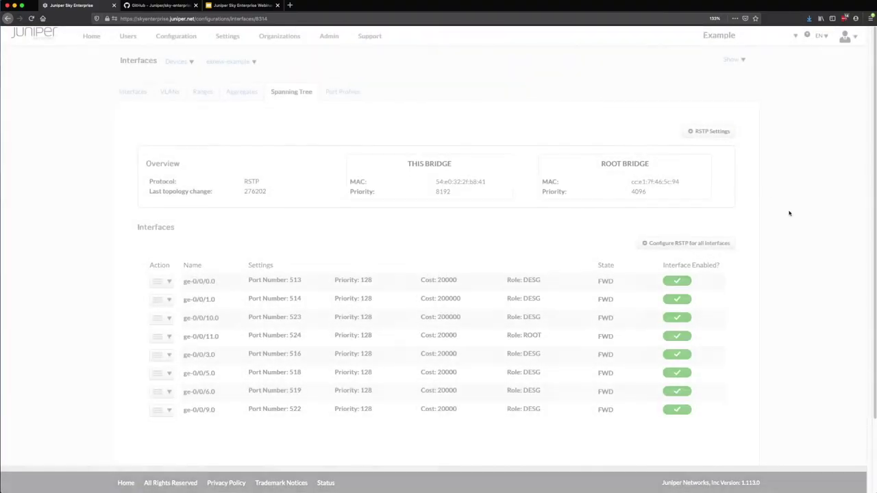
Review the switch's Ethernet Switching Table, pointing out the learned MAC addresses, and close it
left_click(730, 61)
left_click(711, 77)
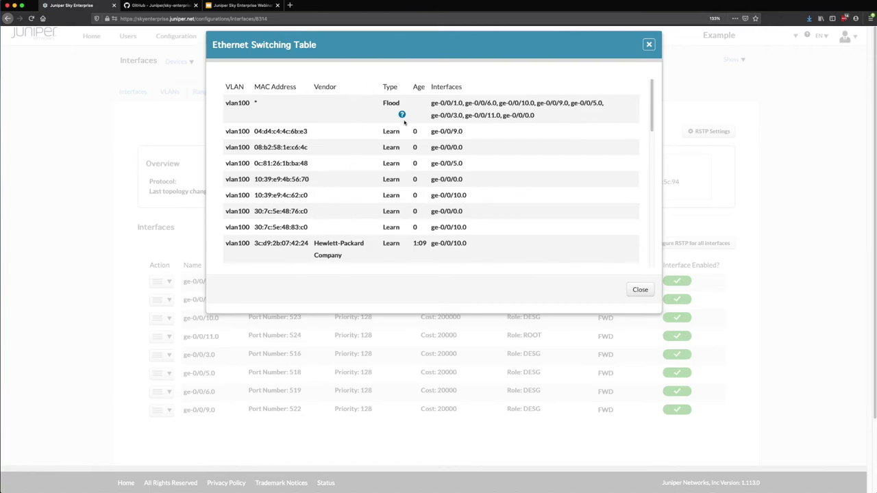
scroll(272, 197, "down", 3)
left_click_drag(273, 197, 316, 193)
scroll(316, 192, "down", 15)
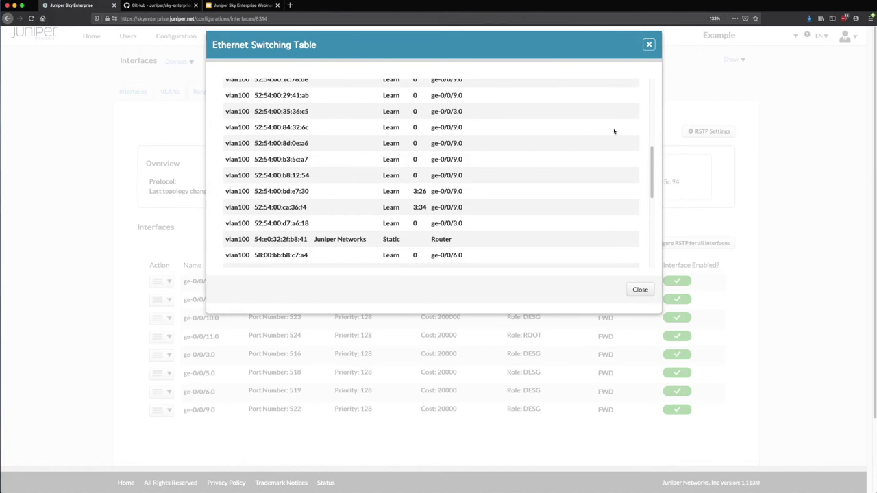
left_click(649, 44)
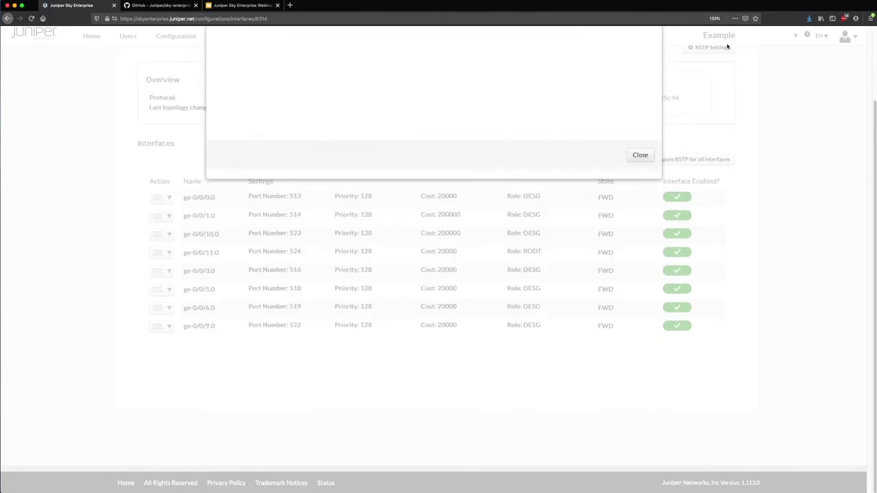
View the ARP table of the switch and close it
left_click(732, 60)
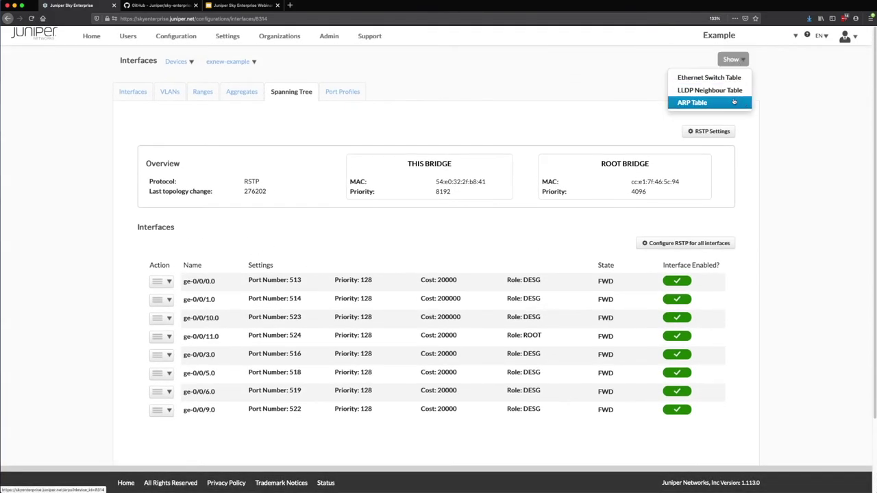
left_click(734, 101)
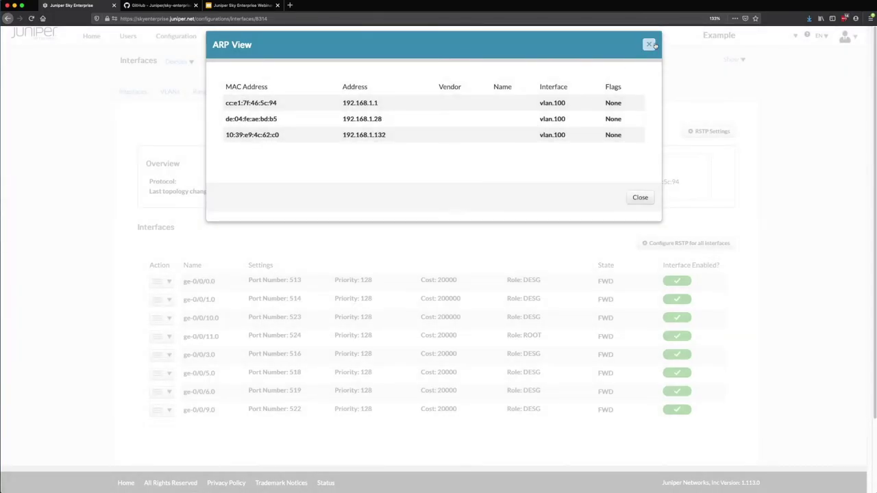
left_click(650, 45)
Review the LLDP Neighbour Table of the switch, close it, and show the list of available tables again
left_click(732, 60)
left_click(713, 91)
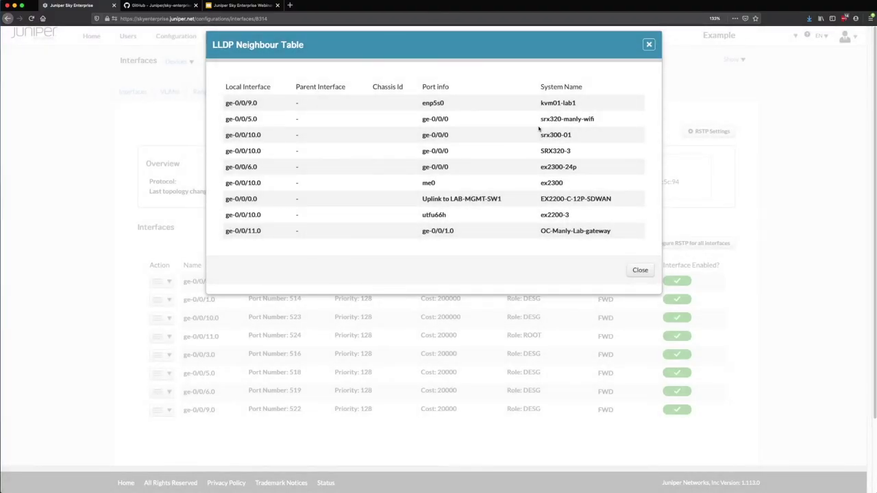
scroll(453, 189, "down", 3)
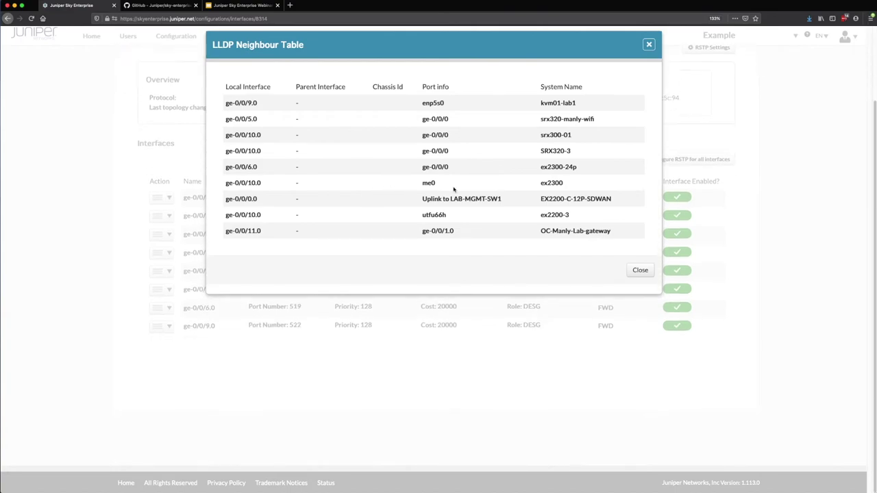
left_click(649, 44)
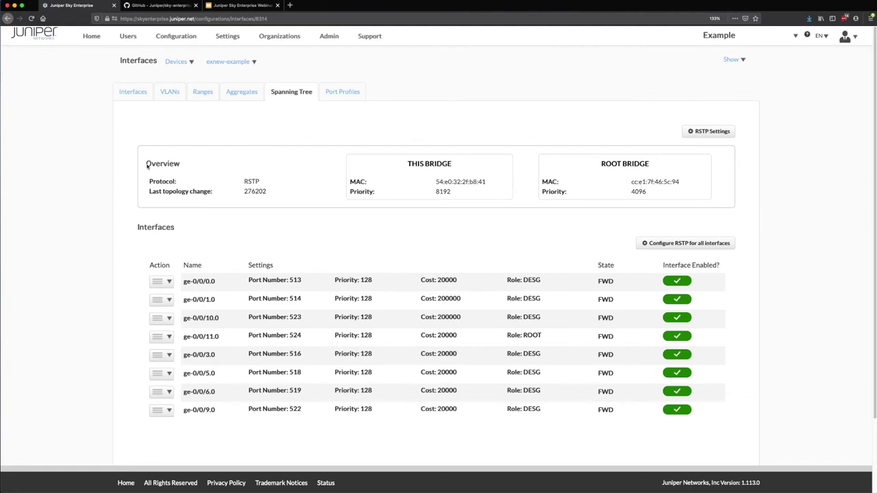
left_click(741, 61)
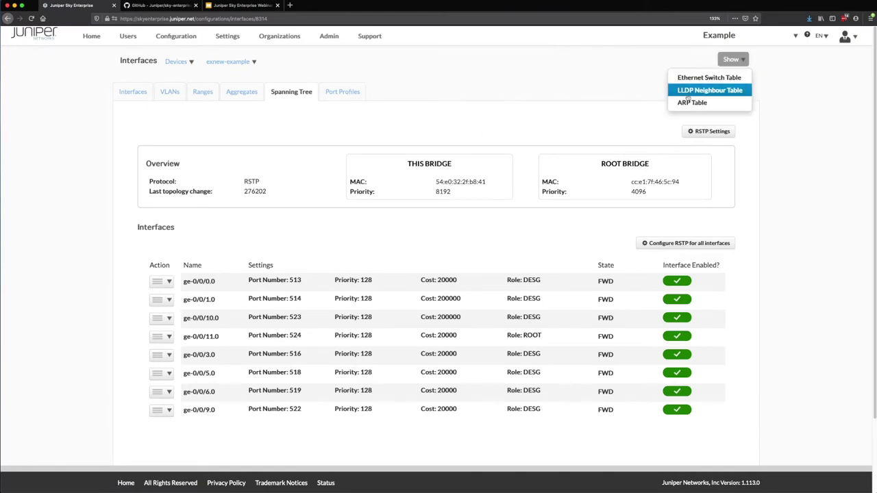
Review the Mist Wifi access points and clients, view the device details of OfficeLAN, and show its available actions
left_click(92, 37)
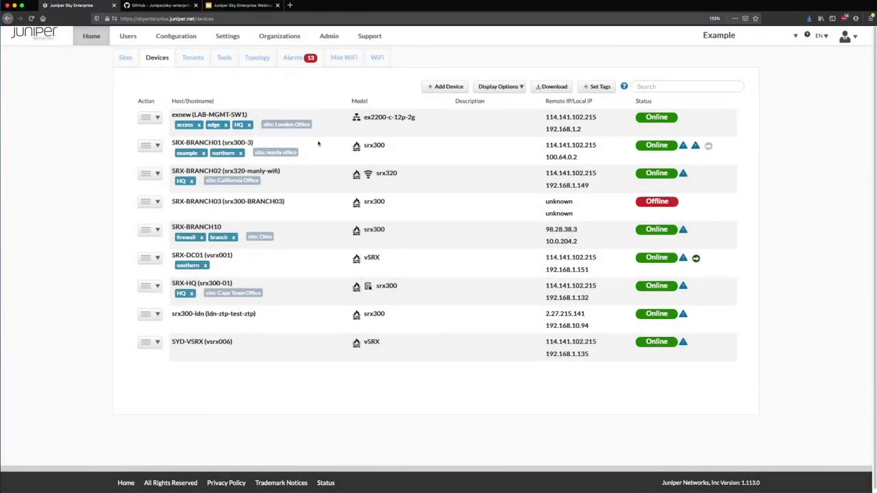
left_click(342, 58)
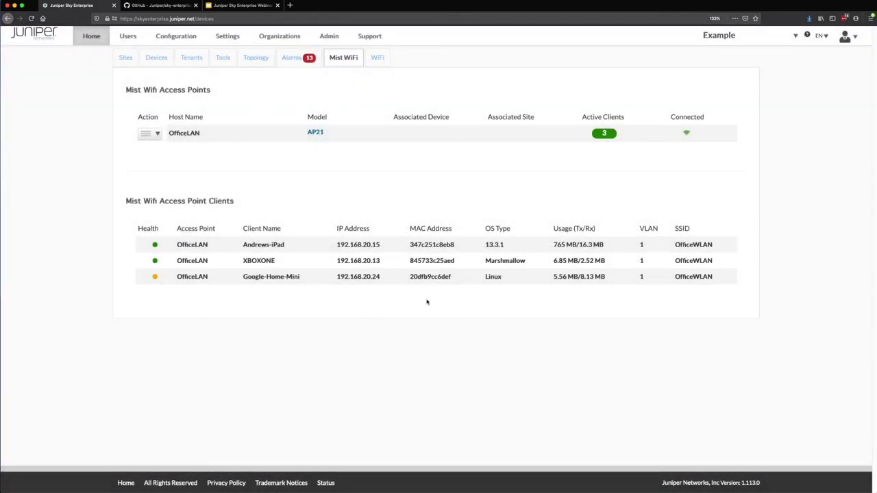
left_click(158, 135)
left_click(175, 151)
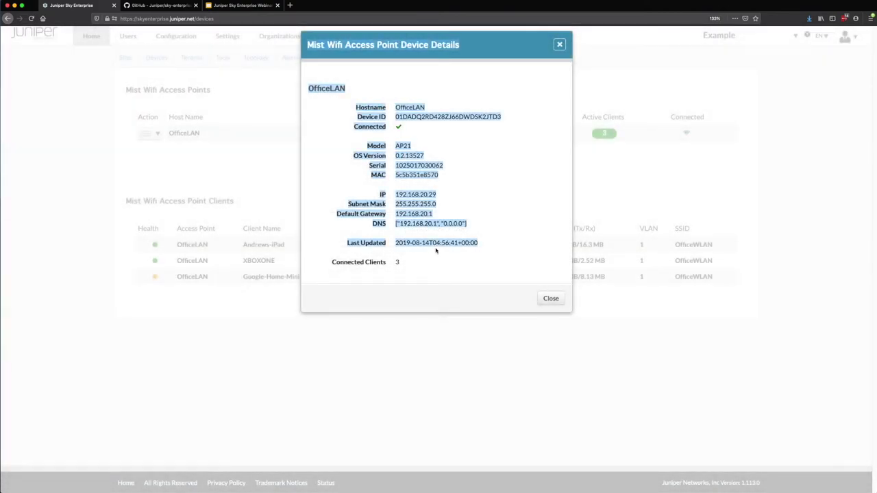
left_click(435, 250)
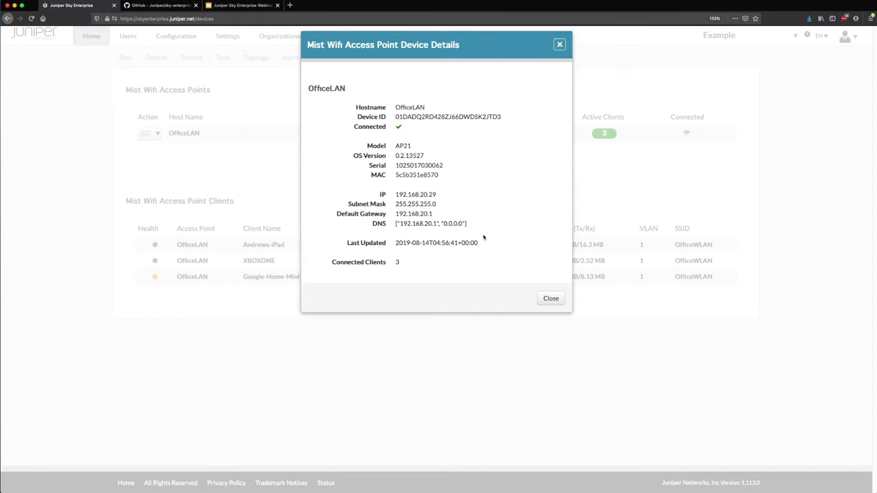
left_click(559, 45)
left_click(150, 135)
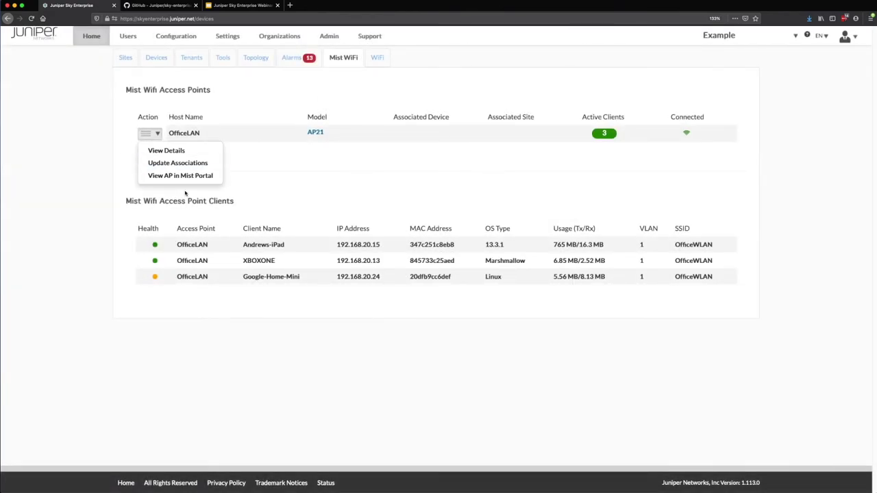
left_click(200, 180)
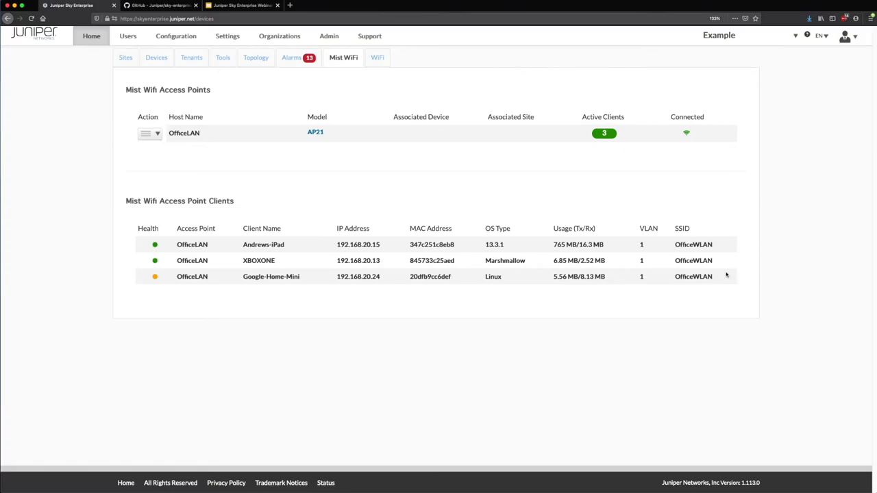
Review the SRX WiFi APs and the connected WiFi client, and show the available action for OC_GUEST_WIFI on 2.4 GHz
left_click(376, 60)
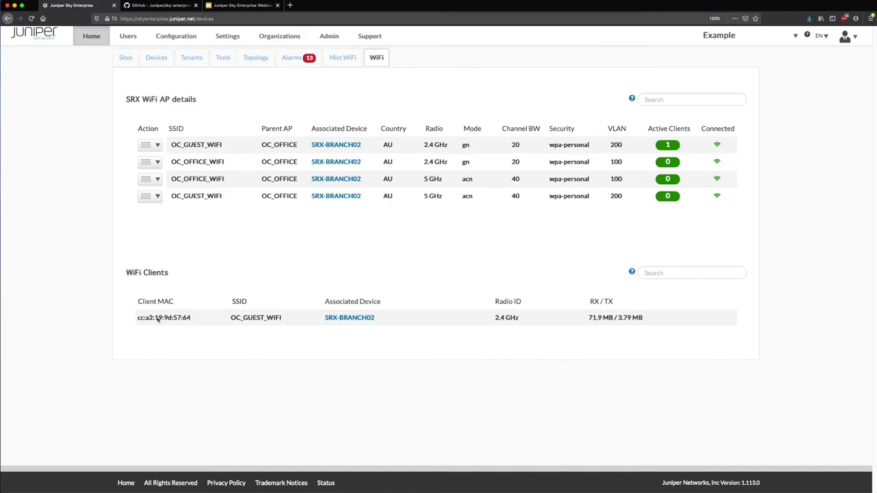
left_click_drag(146, 319, 460, 321)
left_click(370, 242)
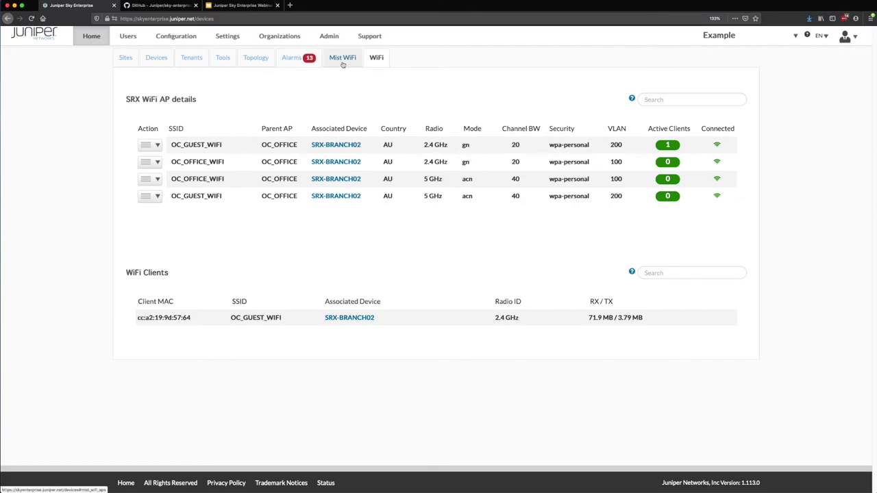
left_click(156, 145)
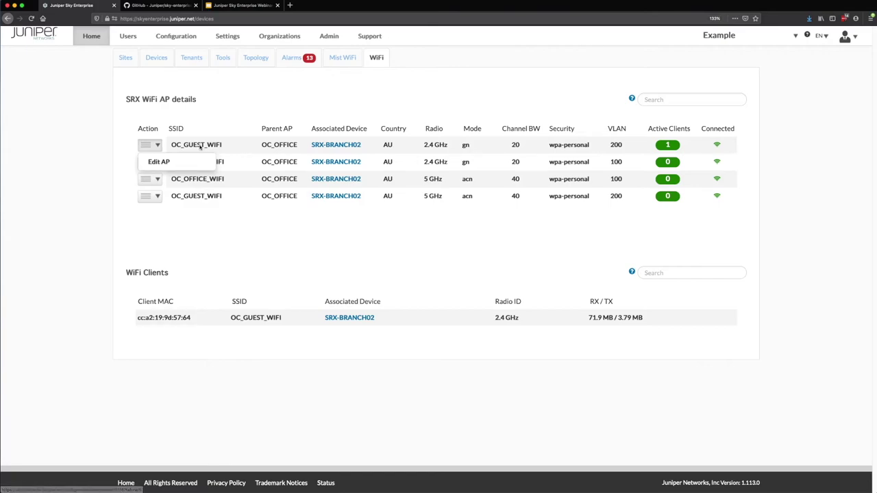
Open the WiFi configuration of SRX-BRANCH02, view its radio and parent AP settings, and cancel both without changes
left_click(347, 146)
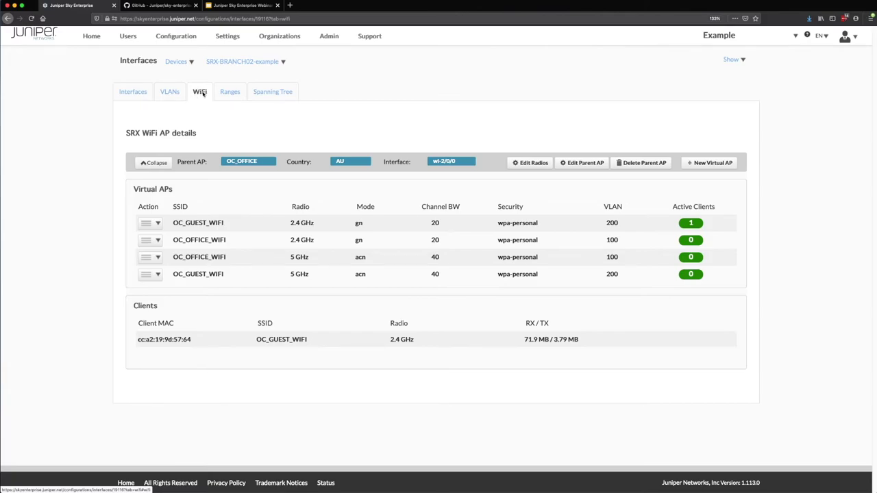
left_click(534, 162)
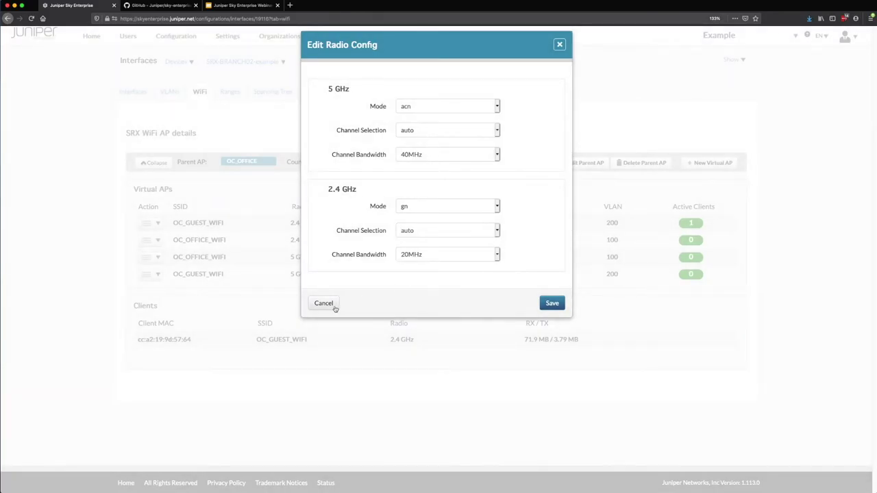
left_click(325, 303)
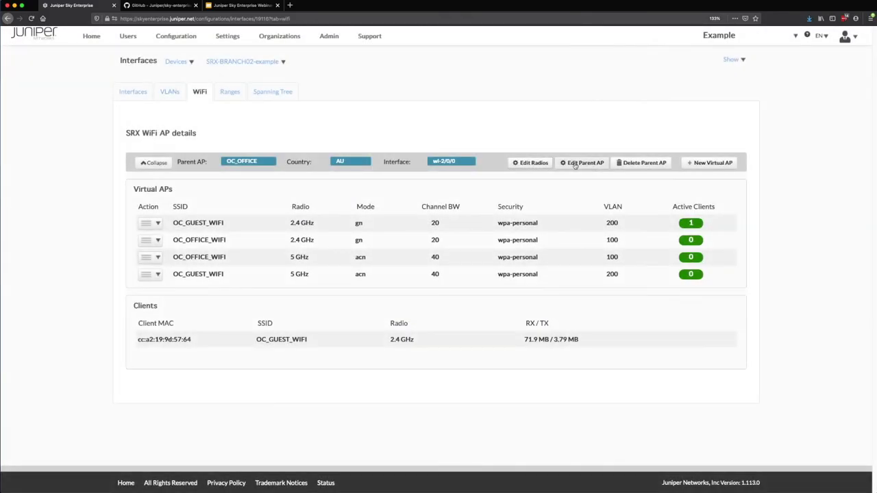
left_click(592, 165)
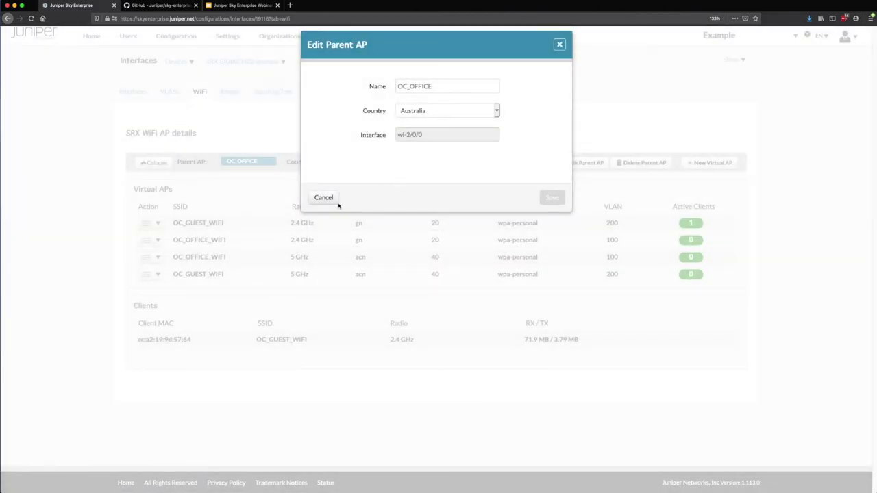
left_click(319, 197)
Show the new virtual AP options with the 5GHz radio, WPA enterprise and WPA personal authentication and the advanced settings, and cancel
left_click(712, 162)
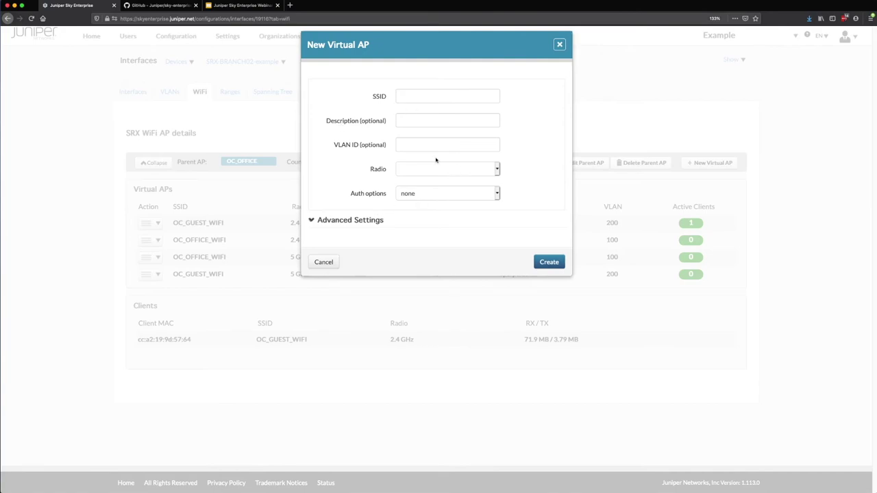
left_click(407, 174)
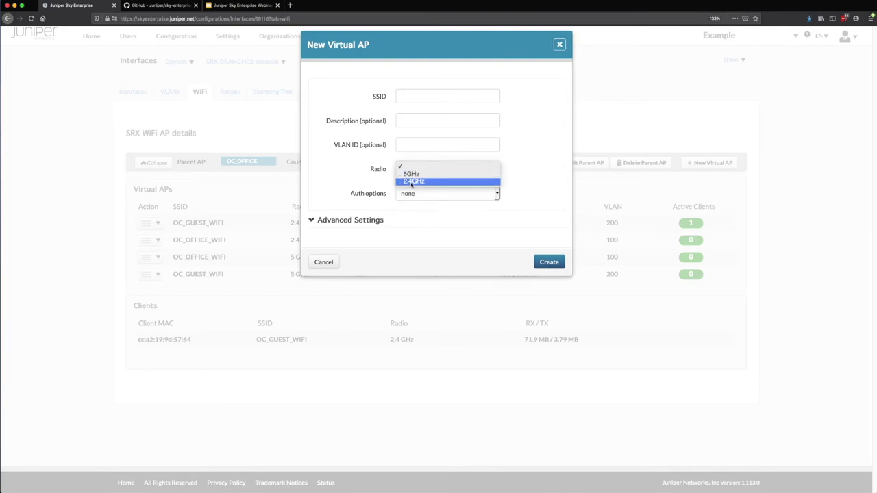
left_click(450, 177)
left_click(459, 194)
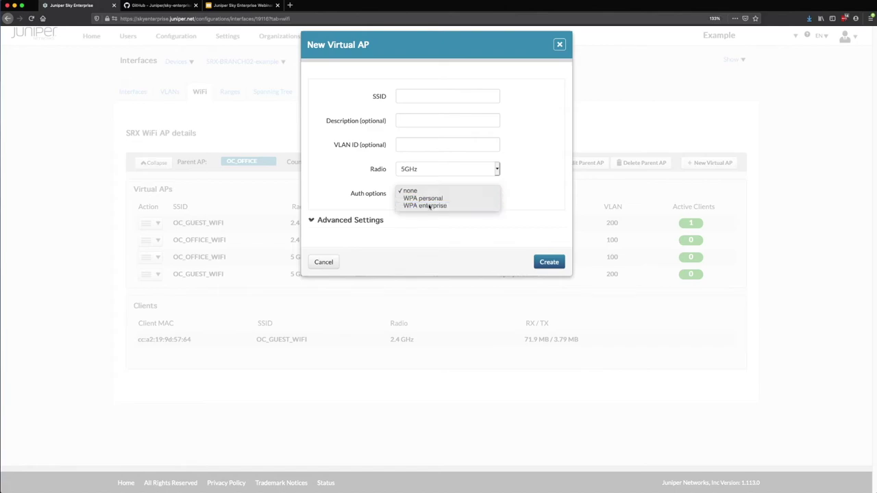
left_click(430, 206)
left_click(424, 196)
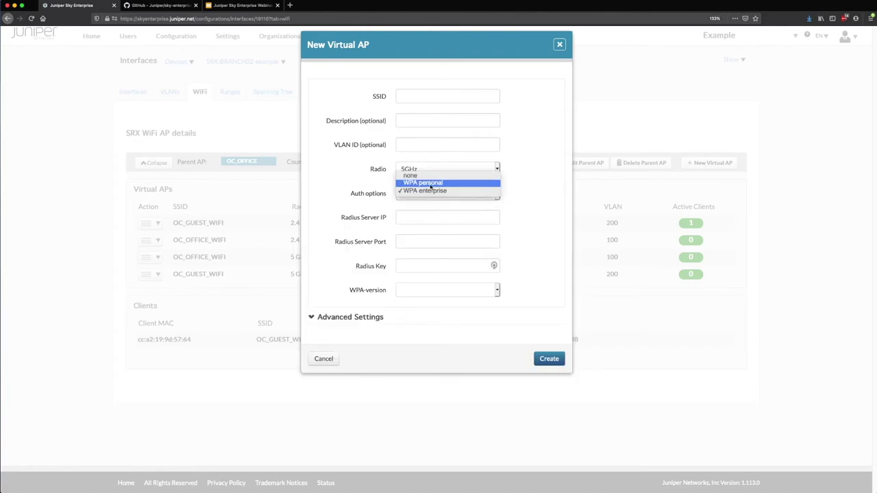
left_click(419, 182)
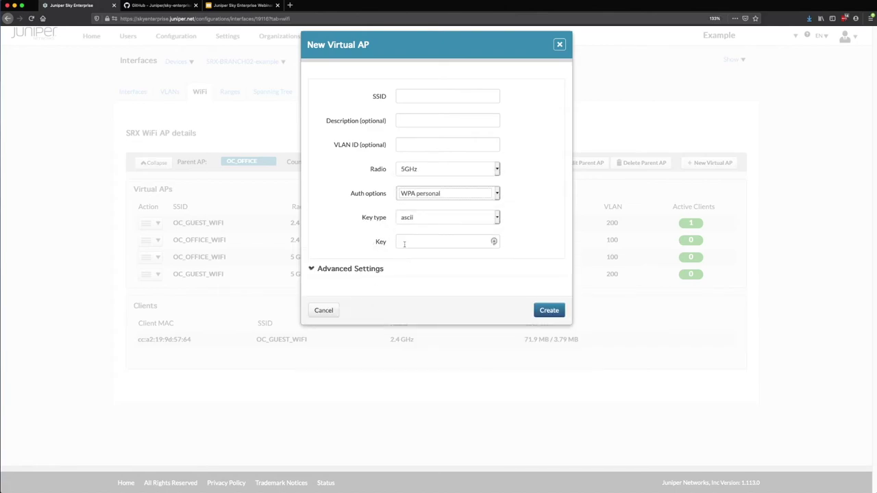
left_click(364, 271)
scroll(379, 315, "down", 2)
scroll(404, 323, "down", 2)
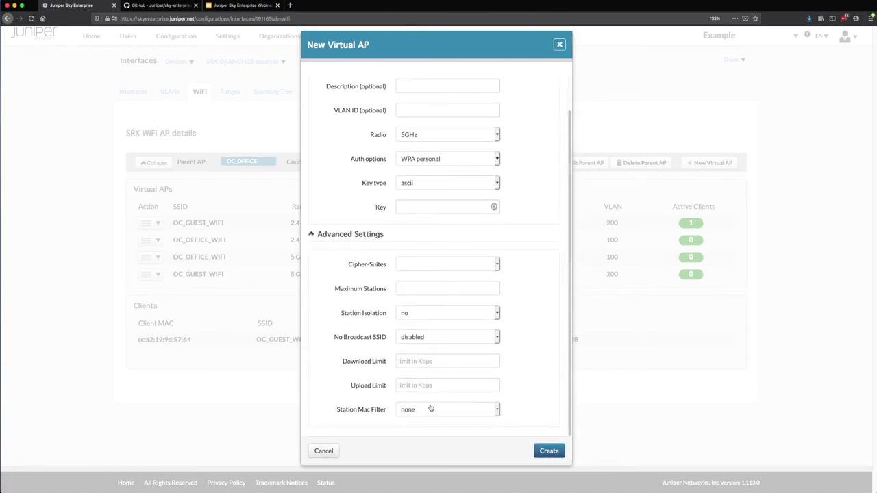
left_click(324, 451)
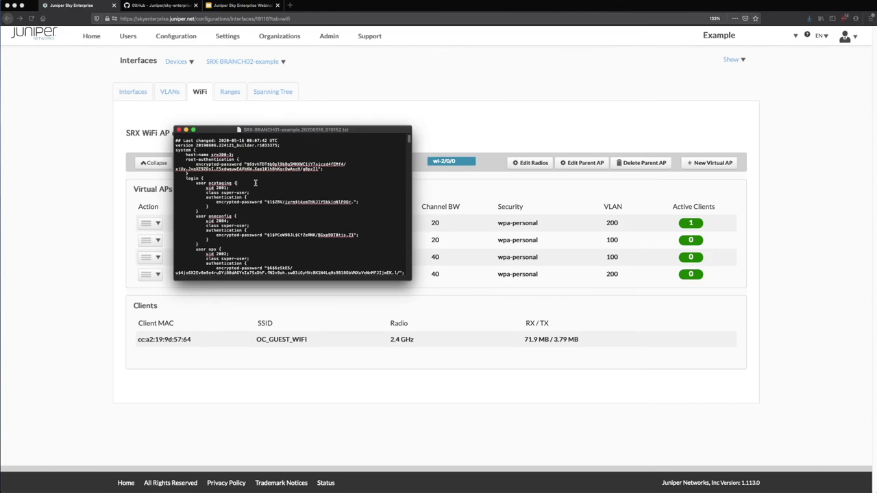
Copy the entire contents of the SRX-BRANCH01-example configuration text file, move its window aside, and return to the browser
key("super+a")
left_click_drag(259, 128, 56, 155)
left_click(56, 145)
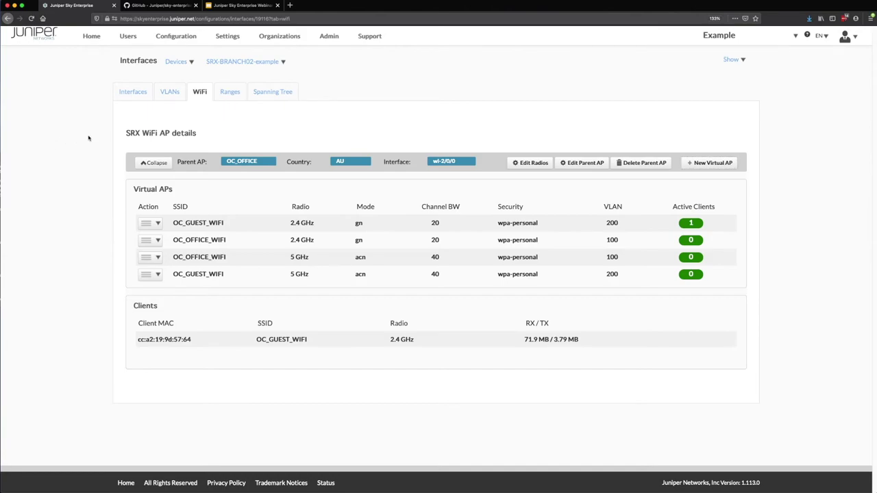
left_click(1, 147)
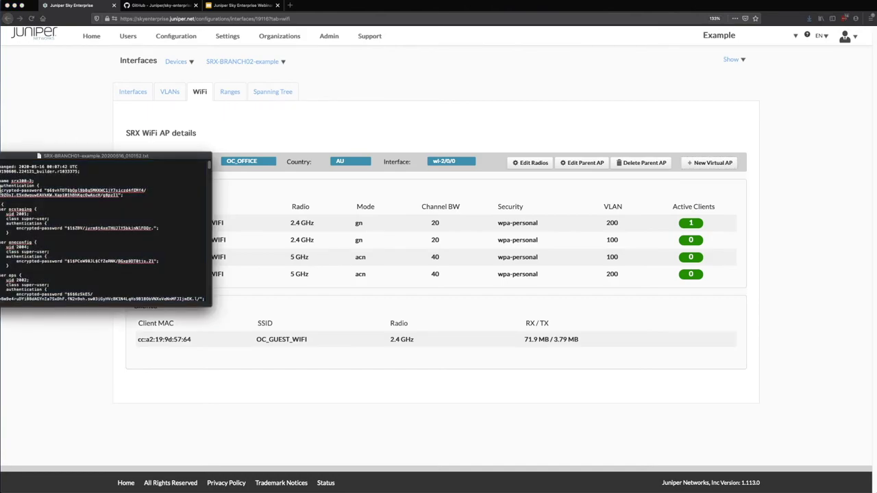
left_click(52, 138)
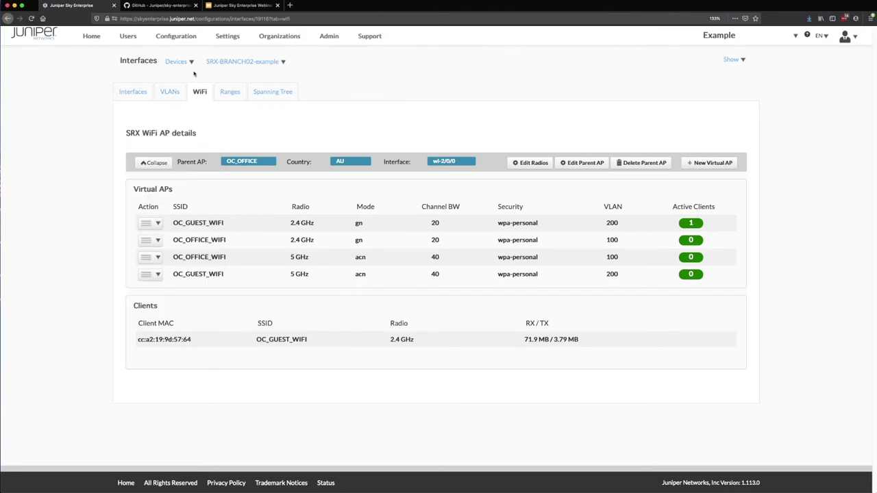
Start a new bulk update for the device SRX-BRANCH10
left_click(175, 37)
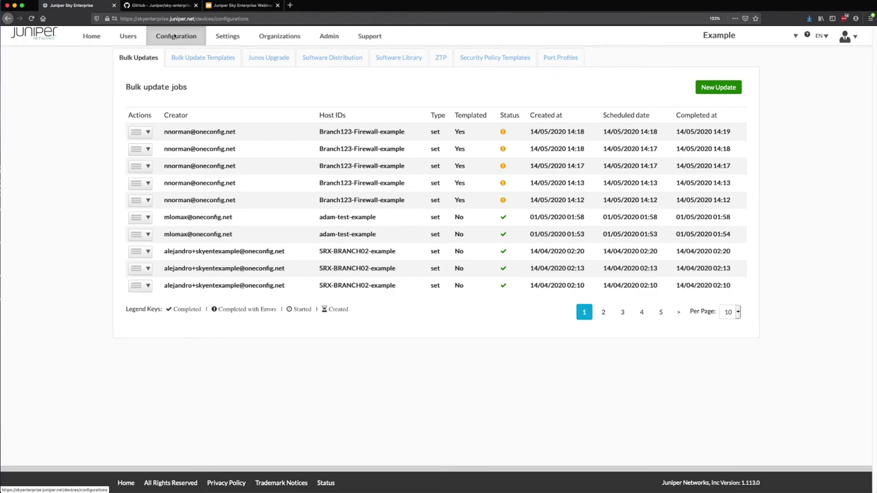
left_click(718, 87)
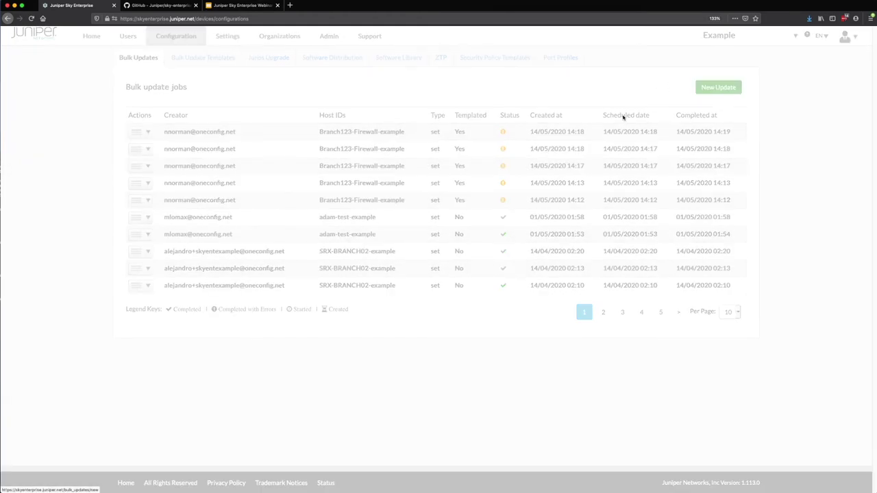
left_click(277, 85)
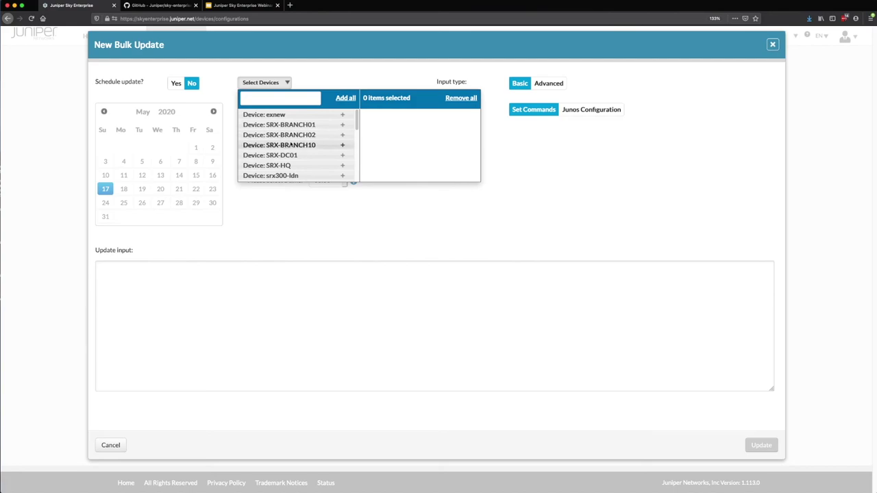
left_click(343, 145)
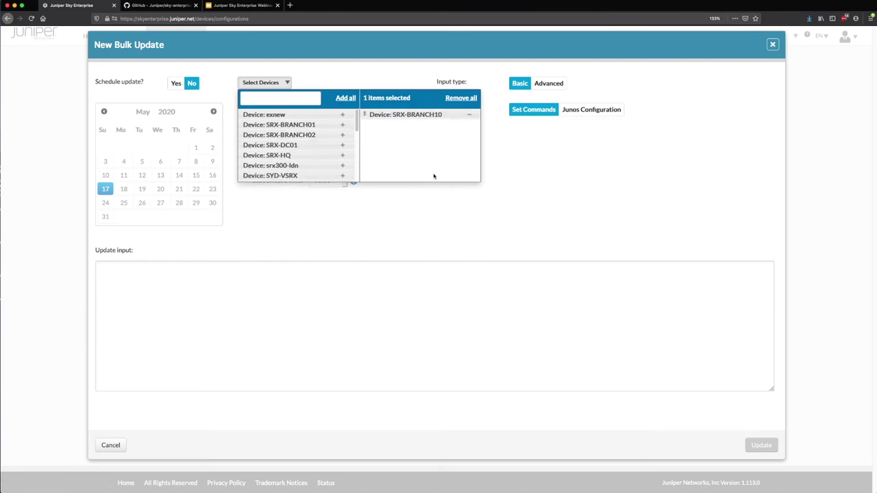
left_click(529, 171)
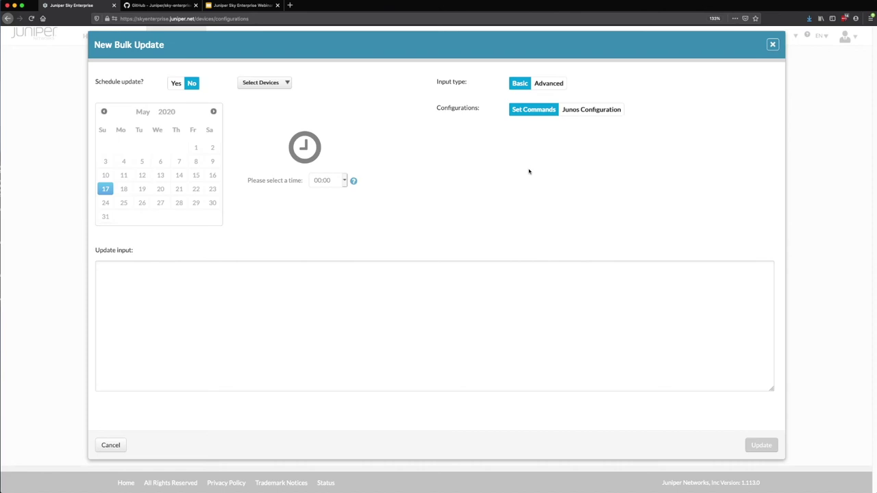
Set the bulk update to Junos Configuration in Replace mode, paste the copied configuration as update input, and delete its first two lines
left_click(591, 109)
left_click(548, 136)
left_click(359, 293)
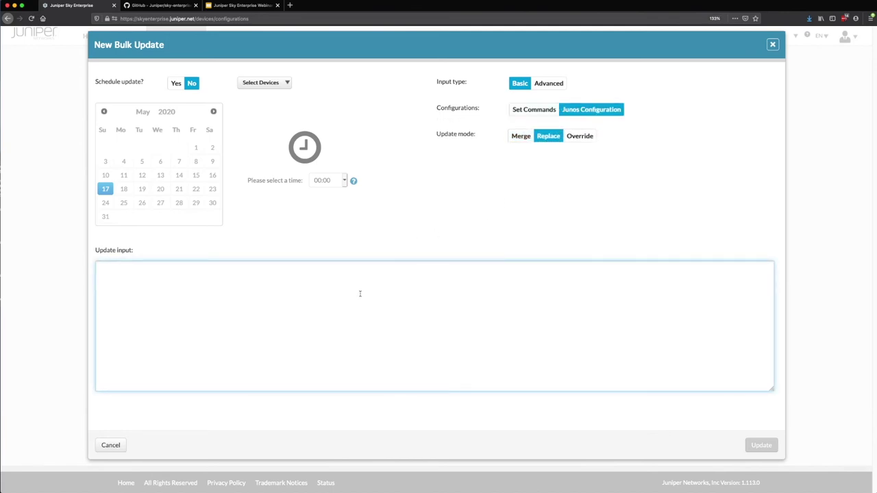
key("super+v")
key("super+Up")
key("shift+Down")
key("shift+Down")
key("BackSpace")
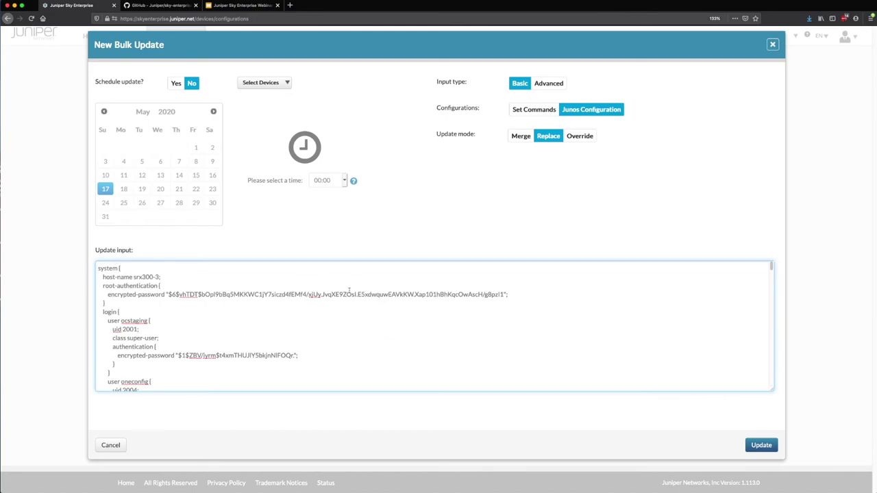
Point out the authentication, login and further system sections of the pasted configuration, and cancel the bulk update
left_click_drag(118, 286, 158, 357)
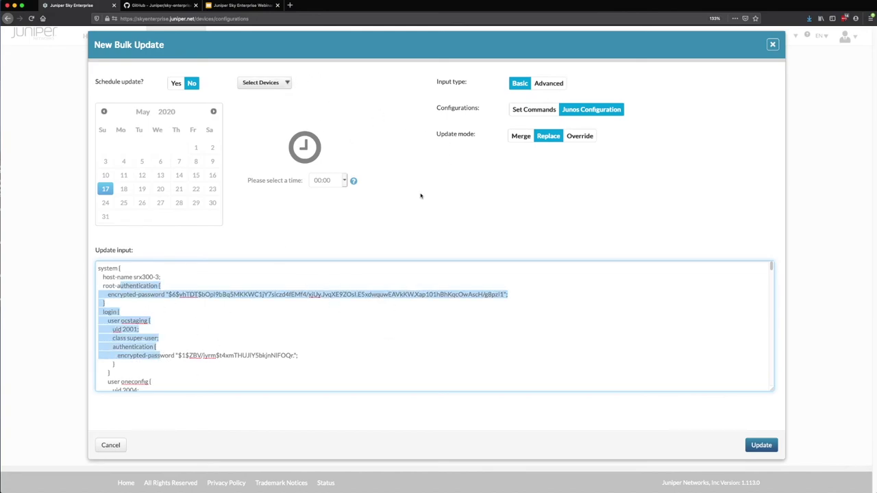
left_click(193, 367)
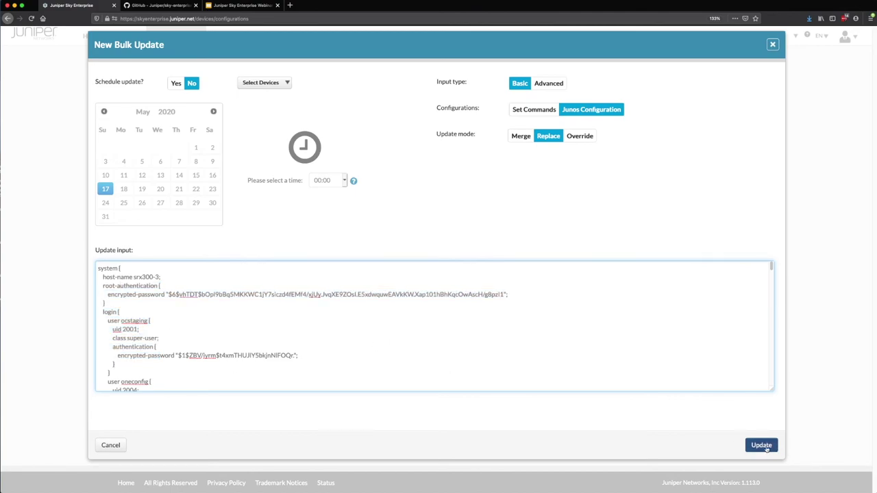
left_click_drag(164, 287, 210, 451)
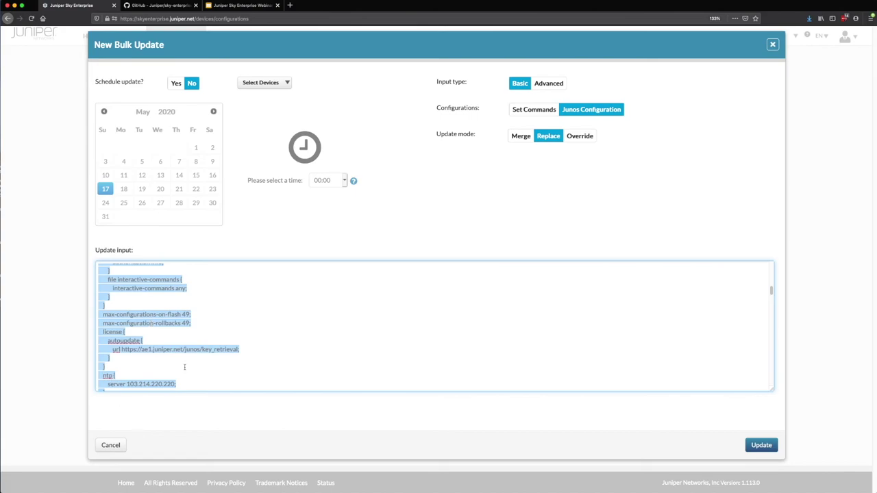
left_click(109, 446)
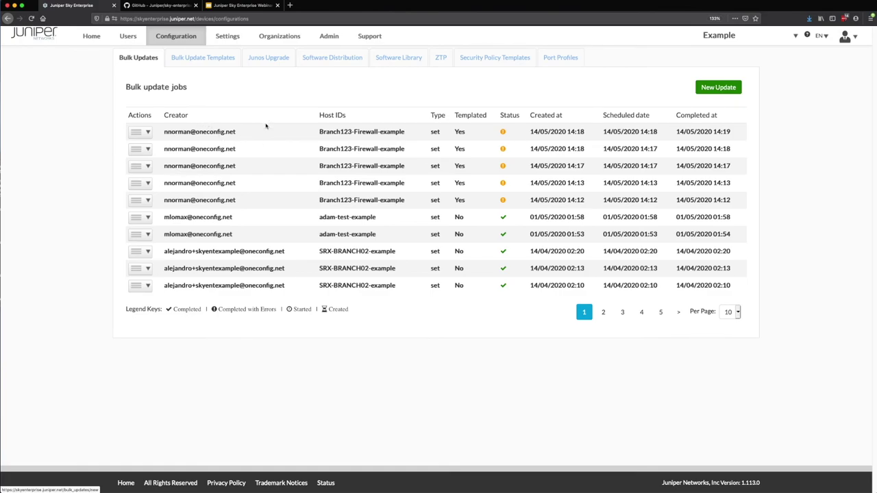
View the Junos upgrade page and the security policy templates, and expand the device details of the Branches template
left_click(268, 59)
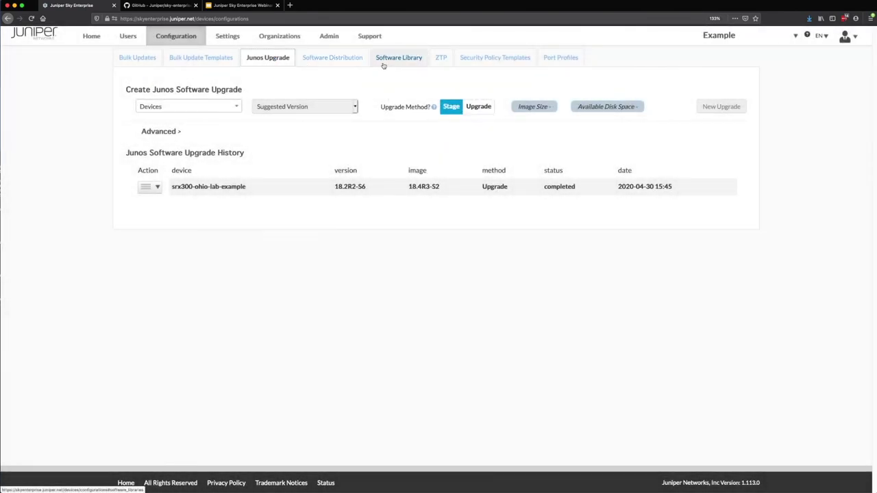
left_click(494, 61)
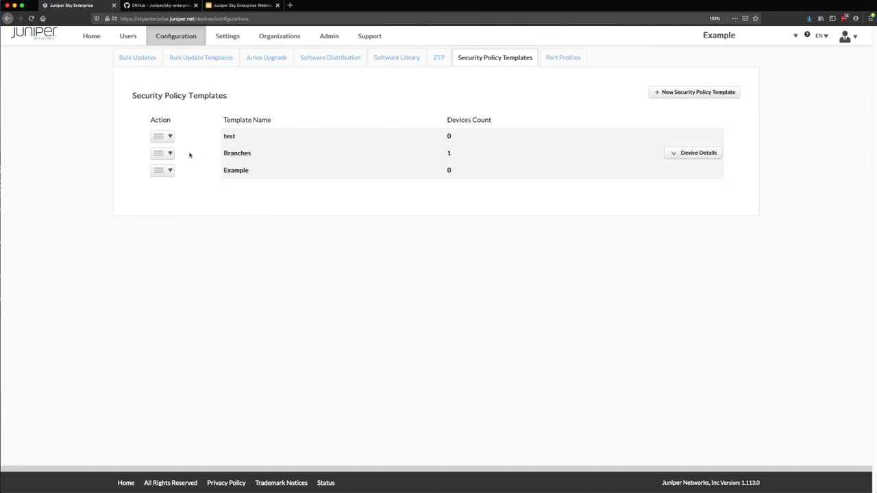
left_click(693, 154)
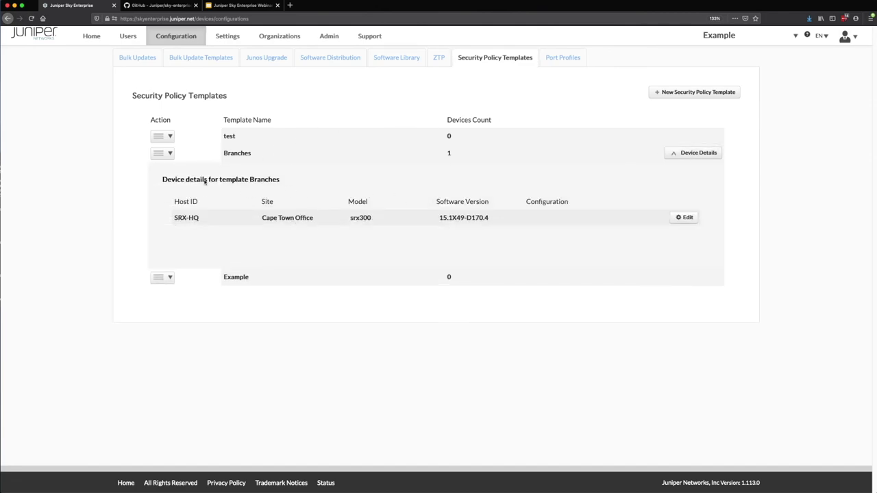
Review the security policies in the Branches template, close it unchanged, and show the template's compliance check reports
left_click(166, 154)
left_click(199, 183)
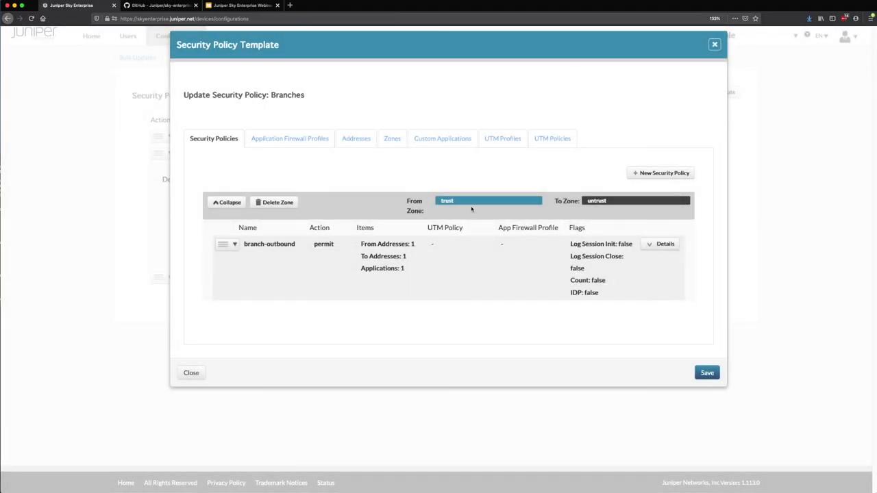
left_click(191, 373)
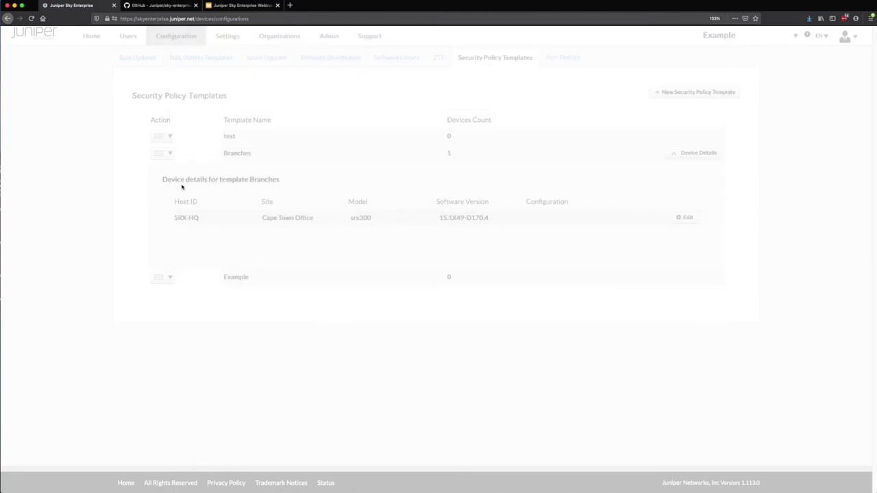
left_click(169, 154)
left_click(180, 196)
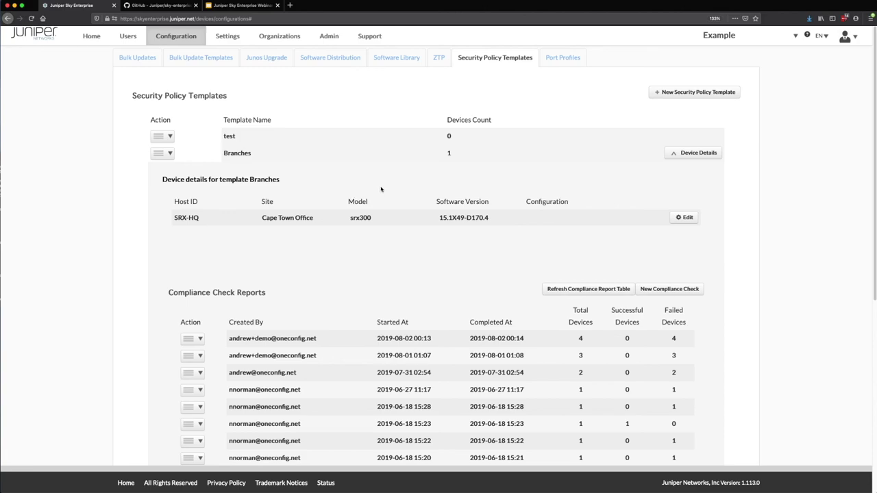
Return to the device list, download it as device-list.csv, and open the file in Numbers
left_click(91, 36)
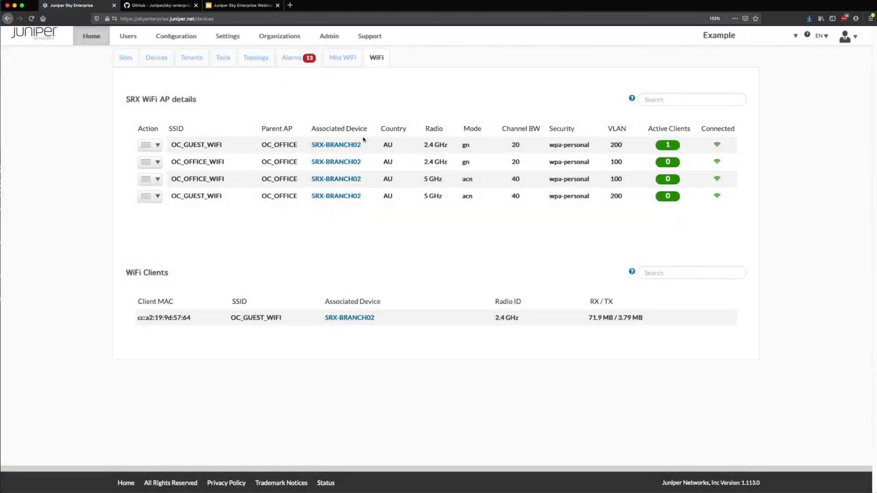
left_click(152, 62)
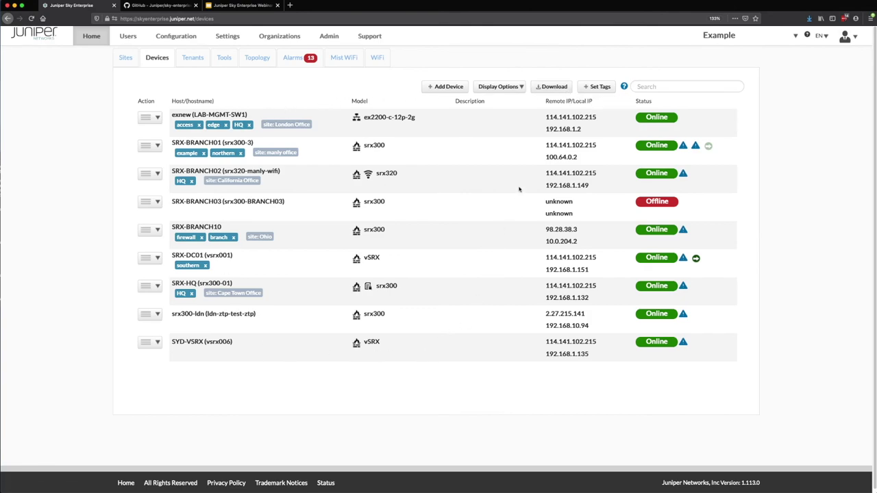
left_click(554, 86)
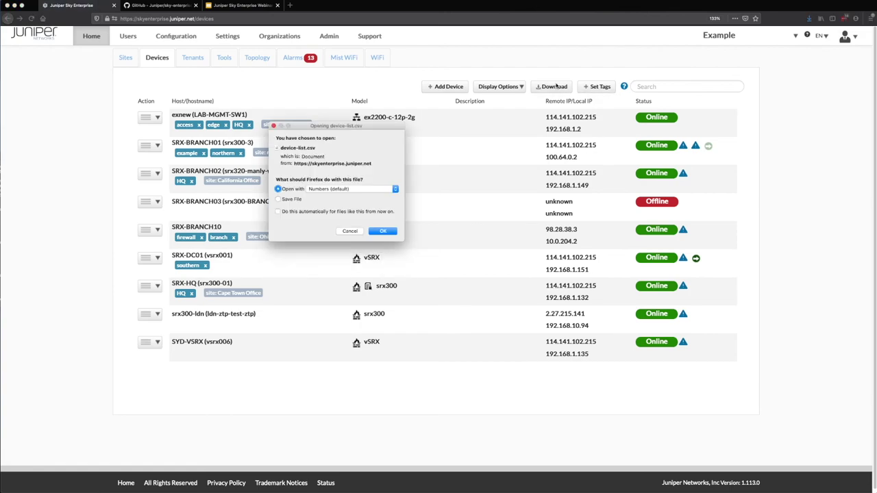
left_click(383, 231)
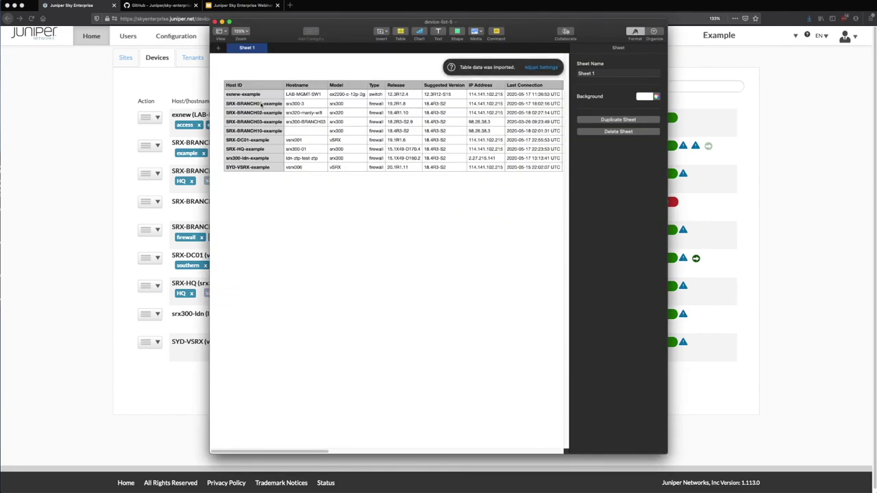
Widen the spreadsheet window, examine the device list from IP addresses and backups through to licenses, and close the spreadsheet
left_click(261, 105)
left_click_drag(211, 303, 76, 304)
left_click(355, 114)
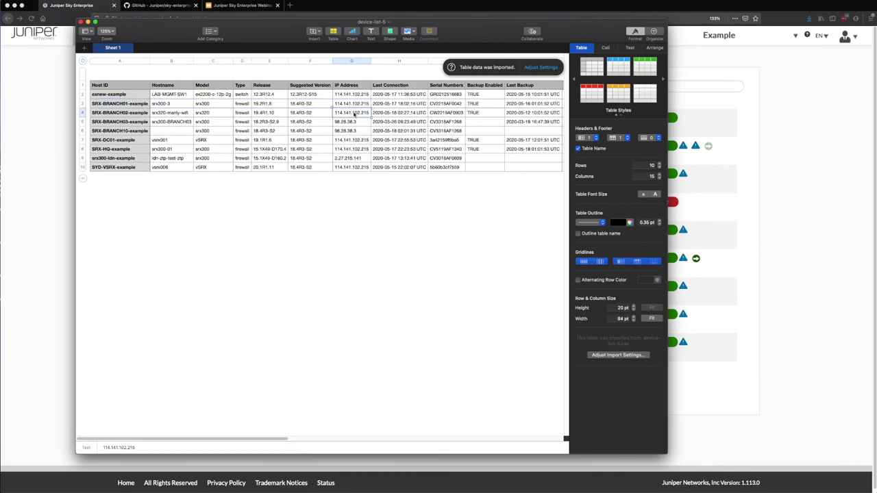
left_click_drag(301, 105, 466, 165)
left_click_drag(518, 106, 506, 154)
left_click_drag(275, 439, 366, 432)
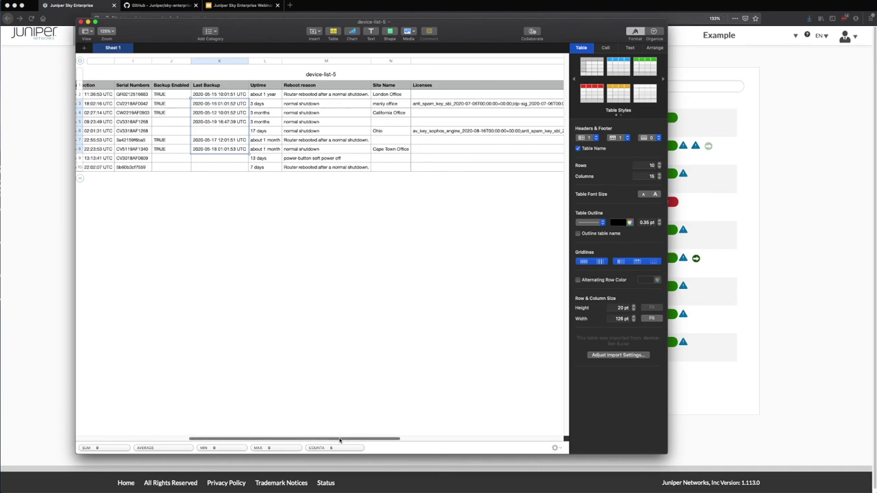
left_click_drag(339, 439, 378, 439)
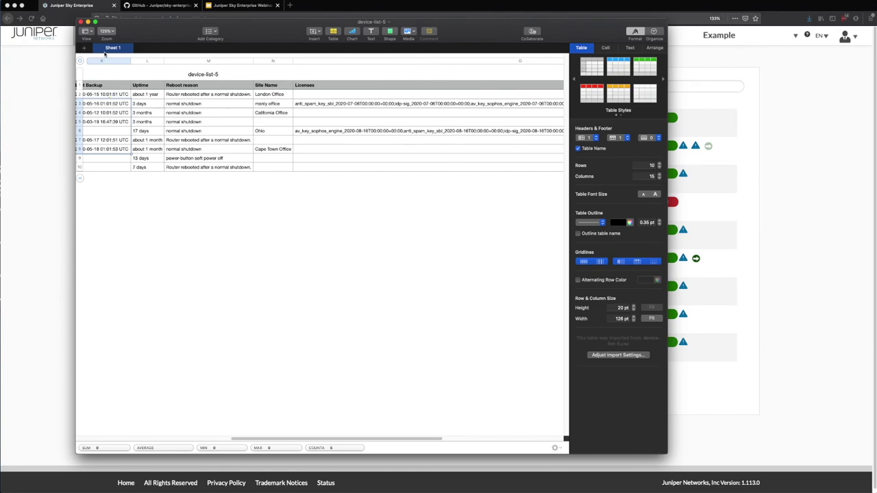
left_click(81, 23)
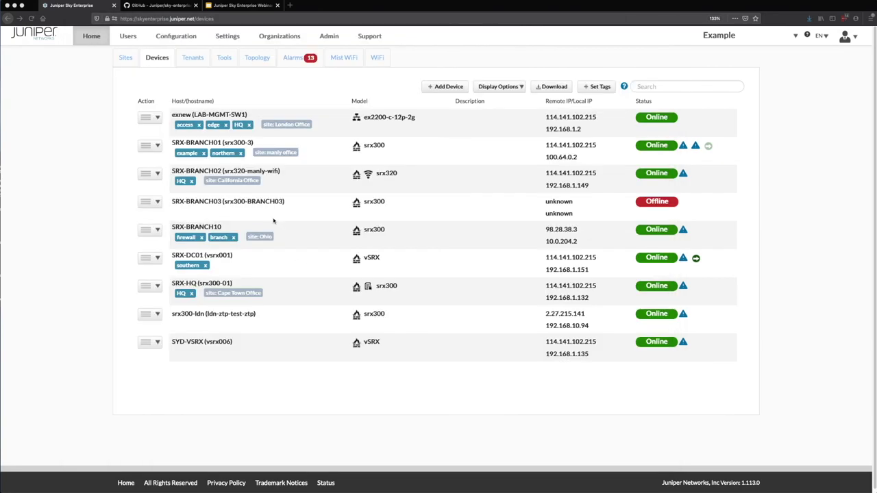
Open the security policies of SRX-BRANCH02, download them as a spreadsheet, and open the file in LibreOffice
left_click(152, 174)
mouse_move(178, 202)
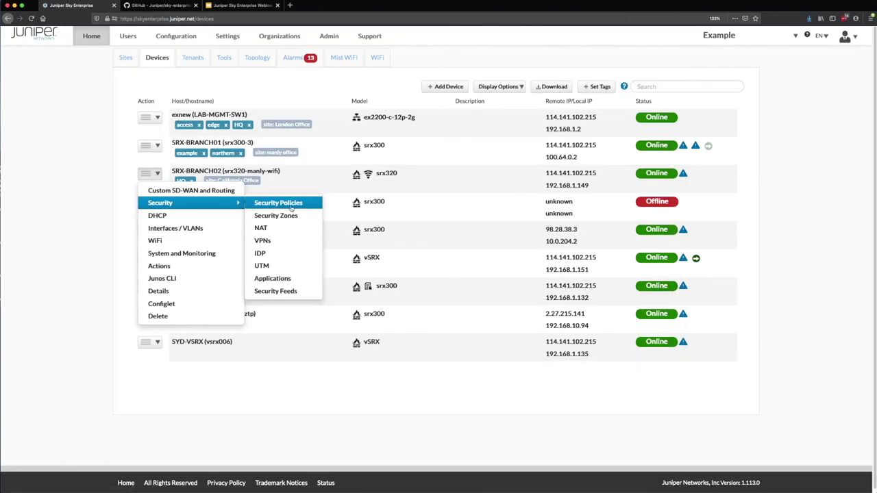
left_click(293, 209)
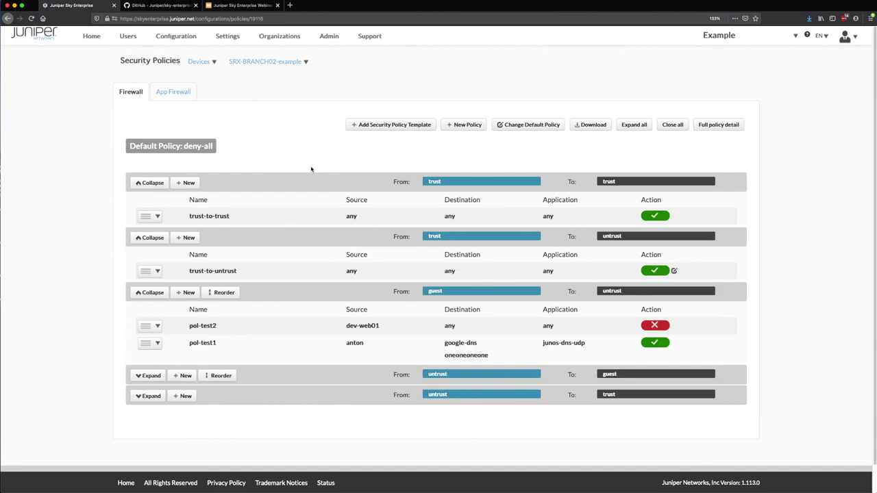
left_click(600, 128)
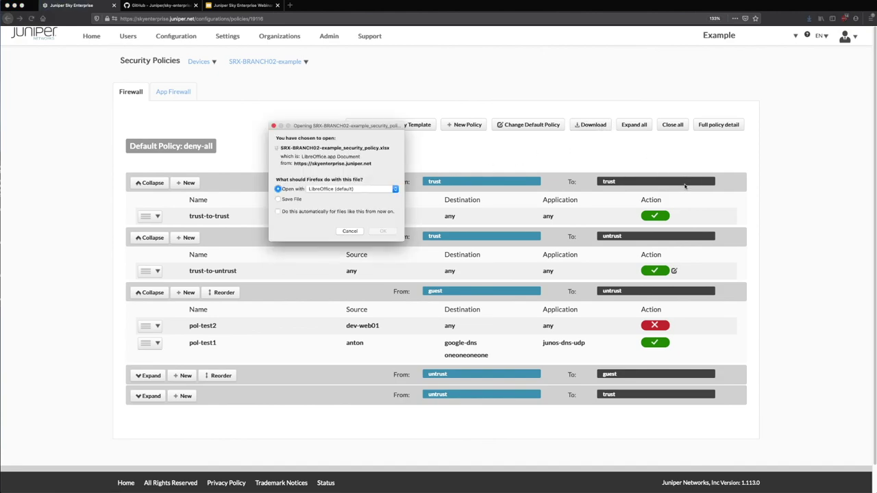
left_click(384, 233)
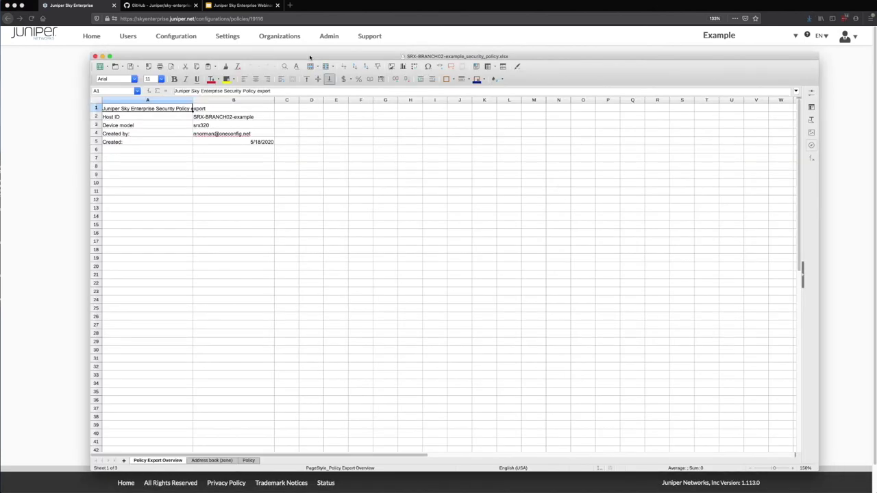
Examine the address book and policy sheets of the exported security policy, and return to the browser
left_click(209, 460)
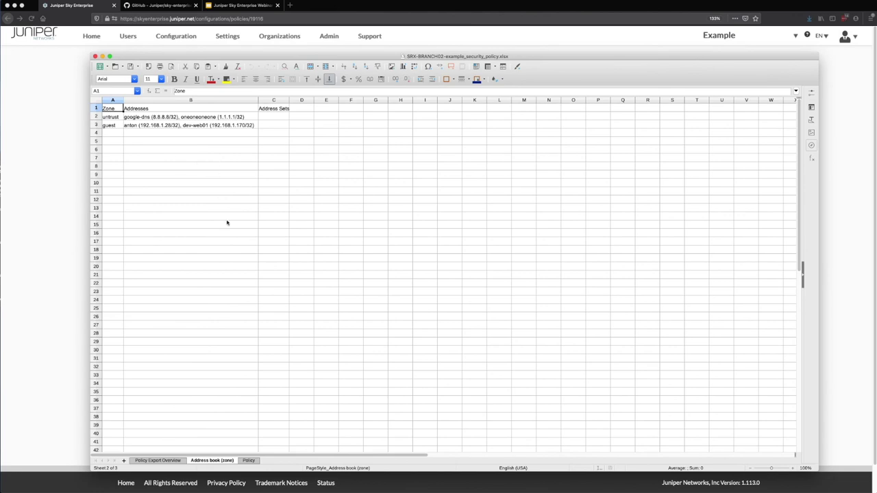
left_click(248, 460)
left_click_drag(126, 116, 686, 172)
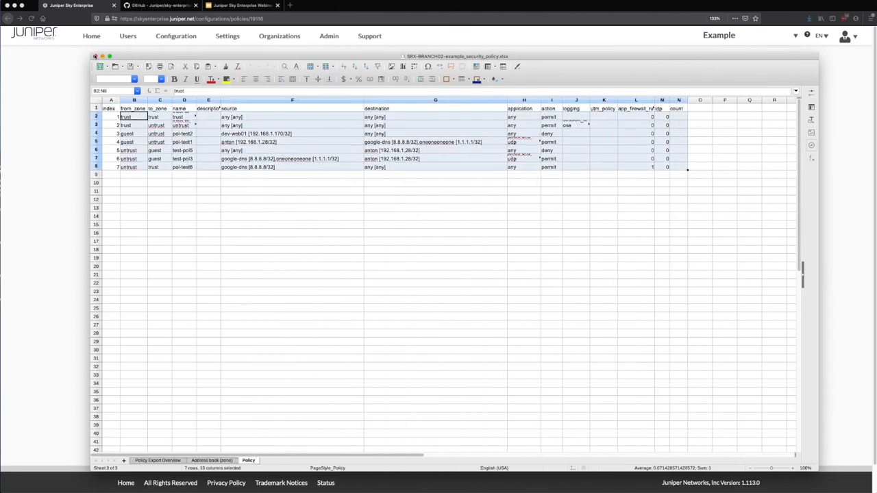
key("super+Tab")
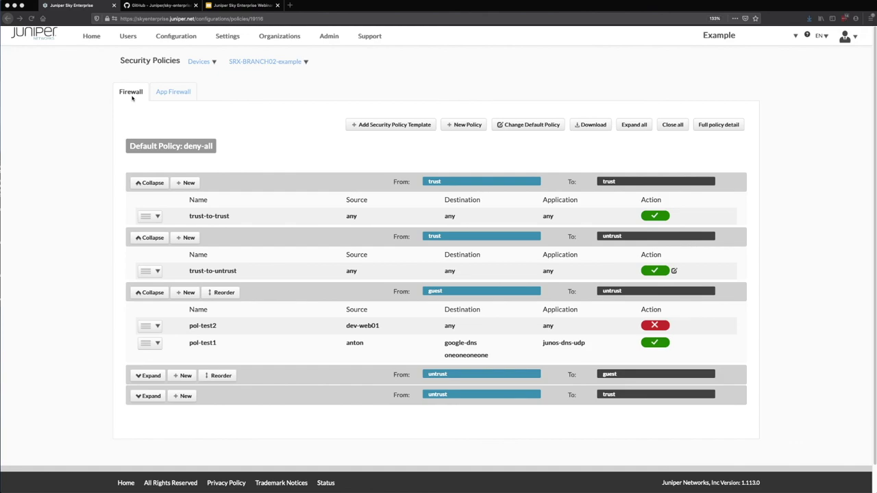
Open a Junos CLI session to SRX-BRANCH02 and bring up its command prompt
left_click(267, 61)
mouse_move(277, 130)
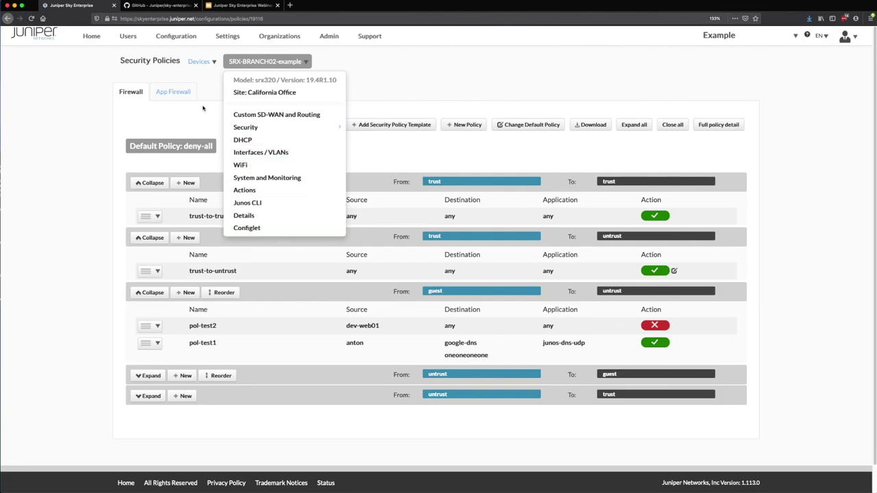
left_click(268, 202)
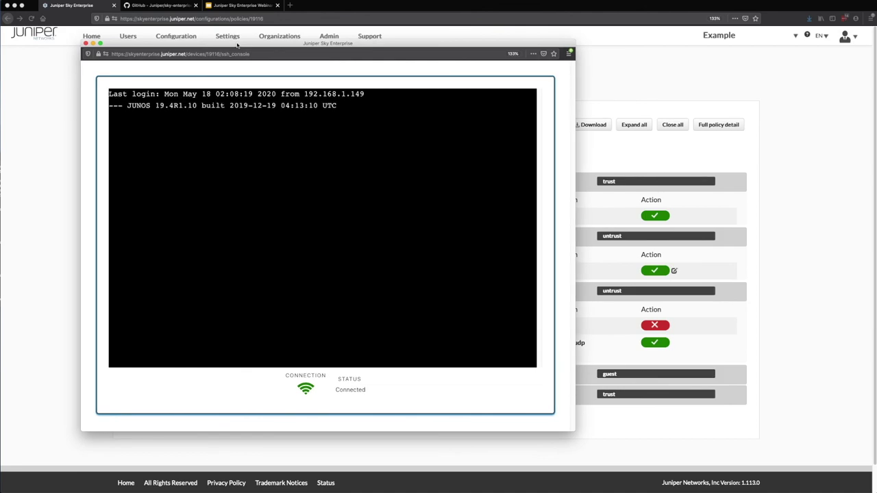
key("Return")
key("Return")
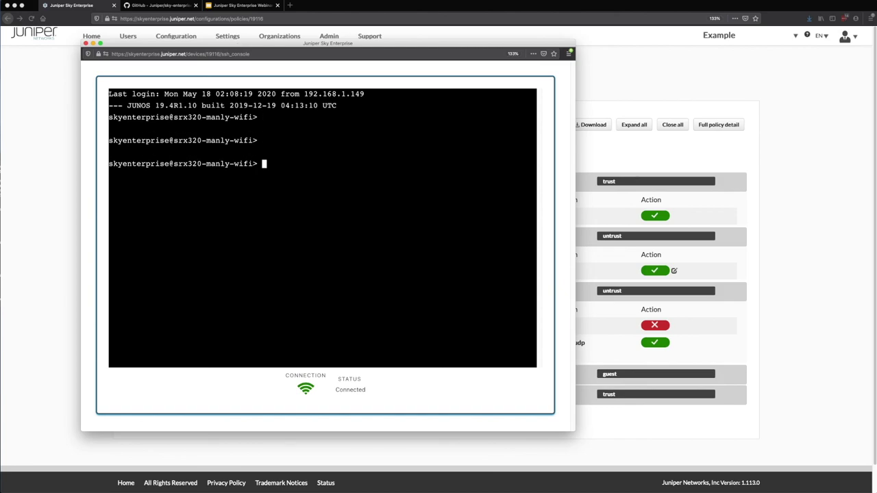
Enter configuration mode in the Junos CLI with the configure command
type("cofn")
key("Return")
type("configure")
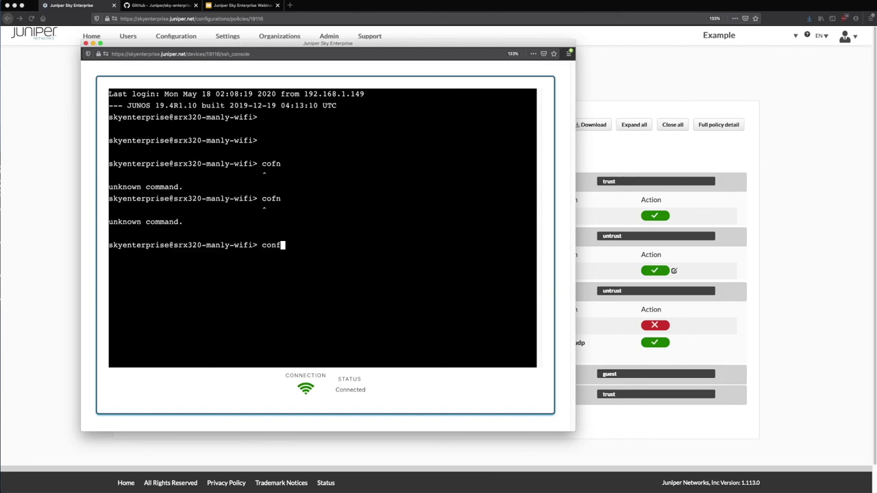
key("Return")
key("Return")
key("Return")
Move to the interfaces ge-0/0/0 hierarchy with the edit command, show its configuration, and highlight the output
type("edit ")
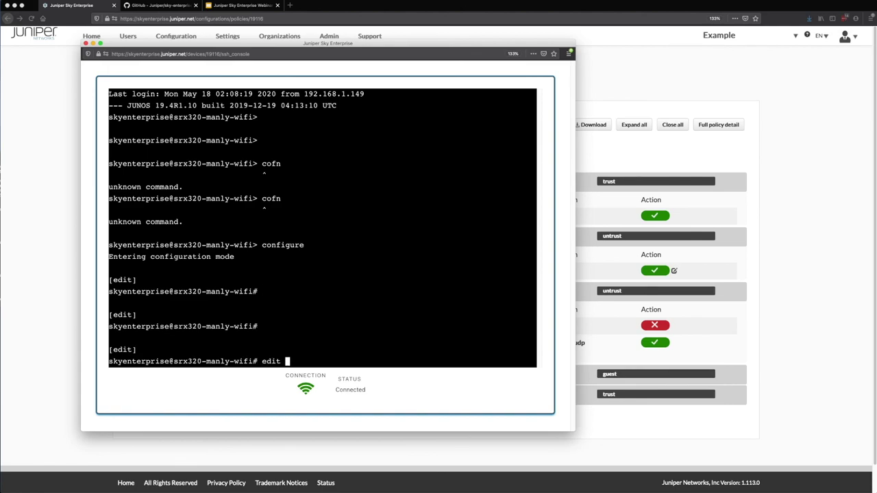
type("interfaces ge-0/0/0")
key("Return")
type("show")
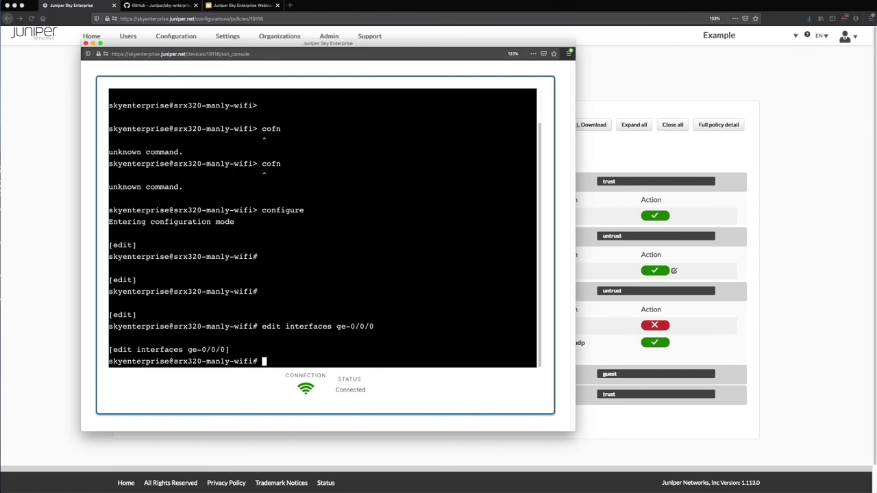
key("Return")
left_click_drag(132, 222, 174, 333)
left_click(174, 333)
Return to the top of the configuration hierarchy, exit configuration mode, and end the Junos CLI session
type("top")
key("Return")
type("exit")
key("Return")
type("exit")
key("Return")
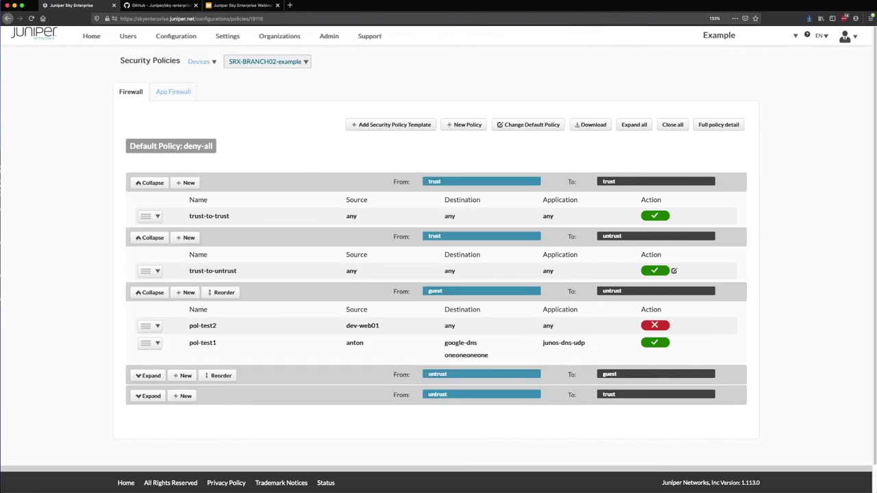